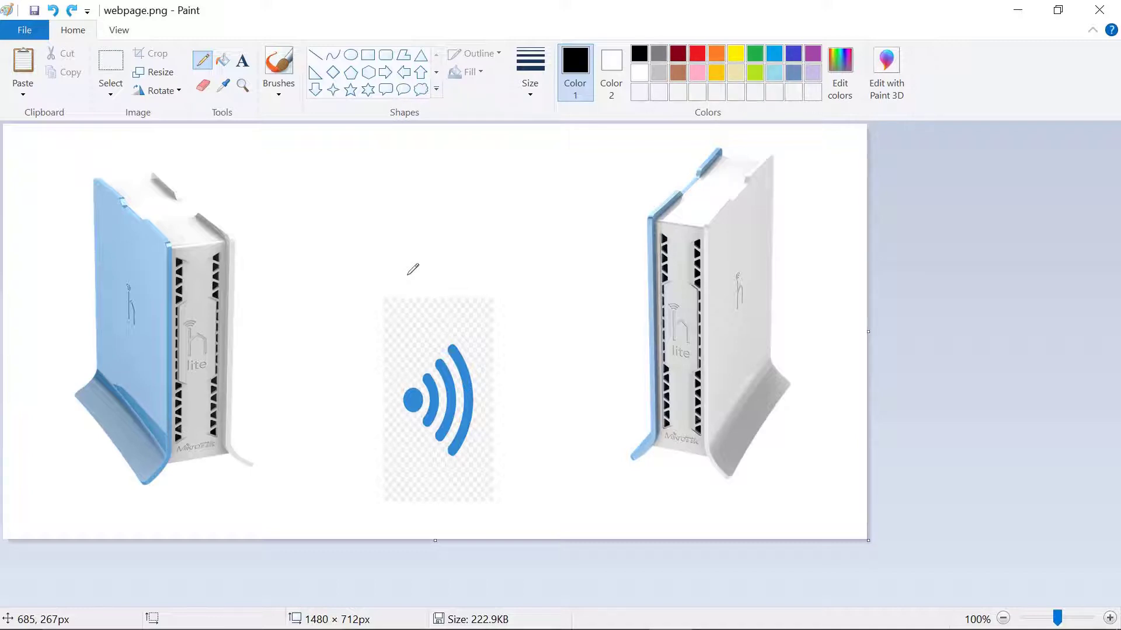
- Switch to WinBox and test the router's internet connectivity by pinging 8.8.8.8 from a terminal, closing the terminal when done
click(1011, 14)
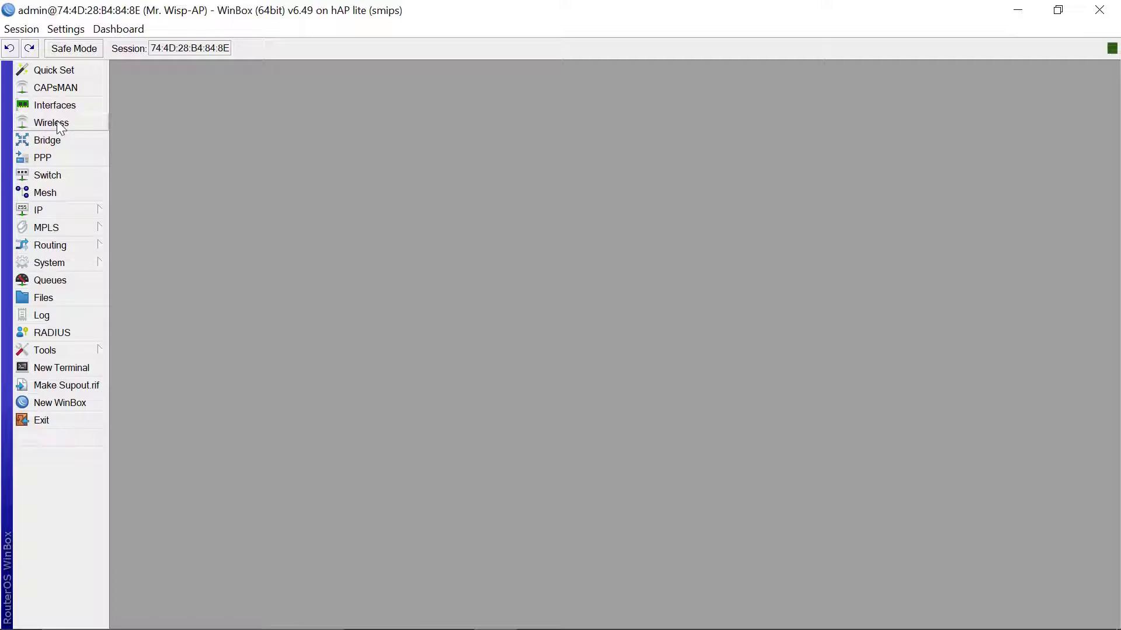
click(56, 369)
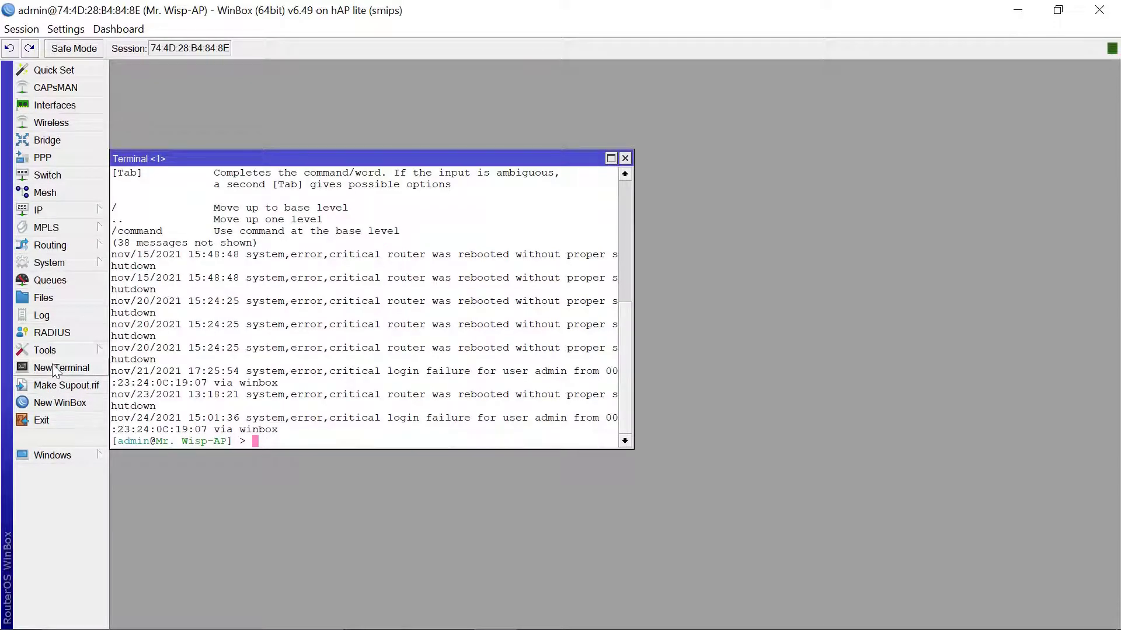
text(ping 8.8.8.8)
key(Return)
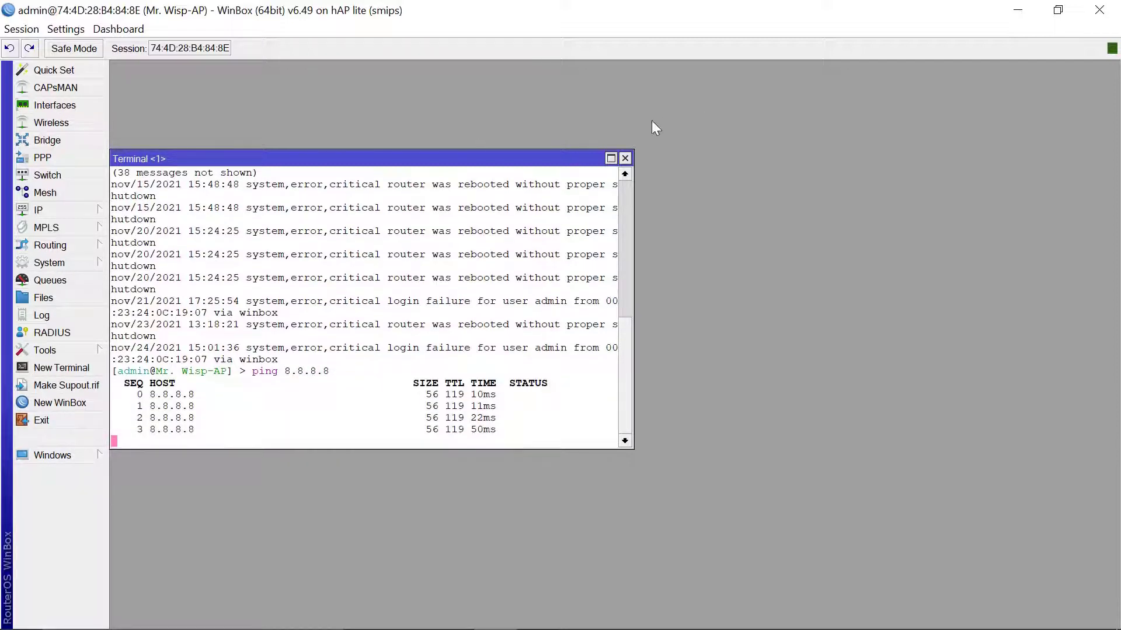
click(624, 158)
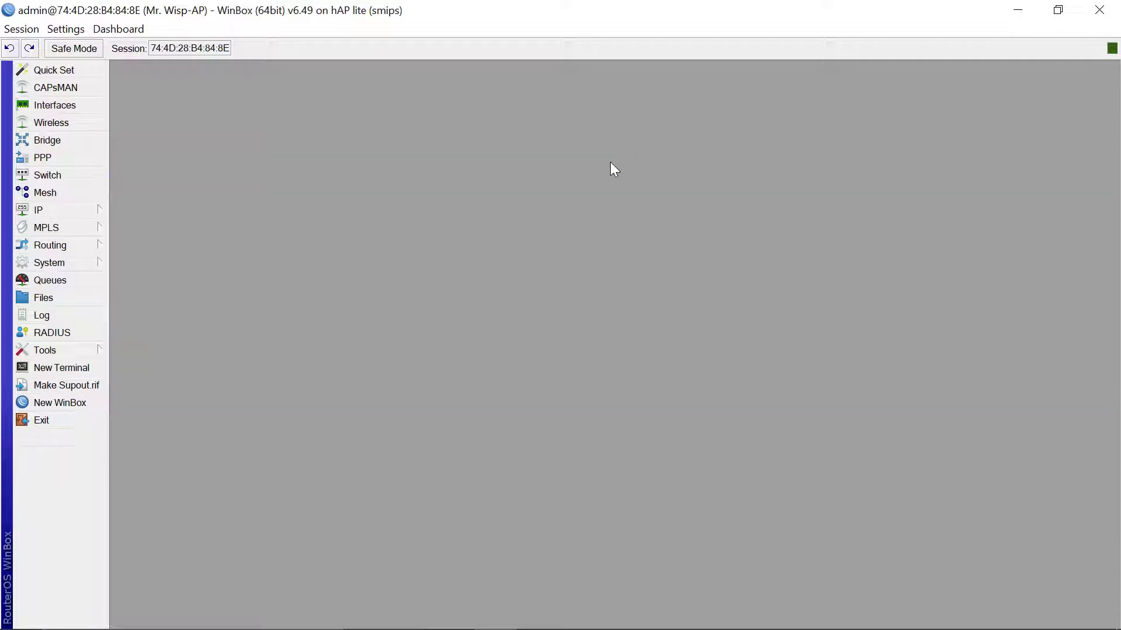
- Enable the wlan1 wireless interface on the router
click(52, 123)
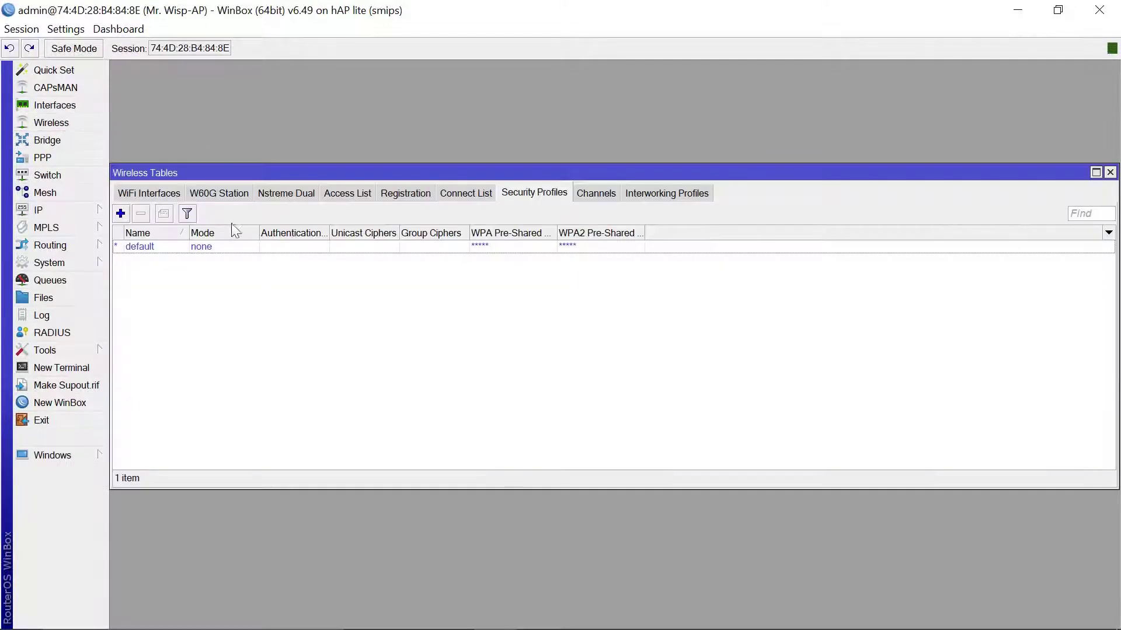
click(141, 199)
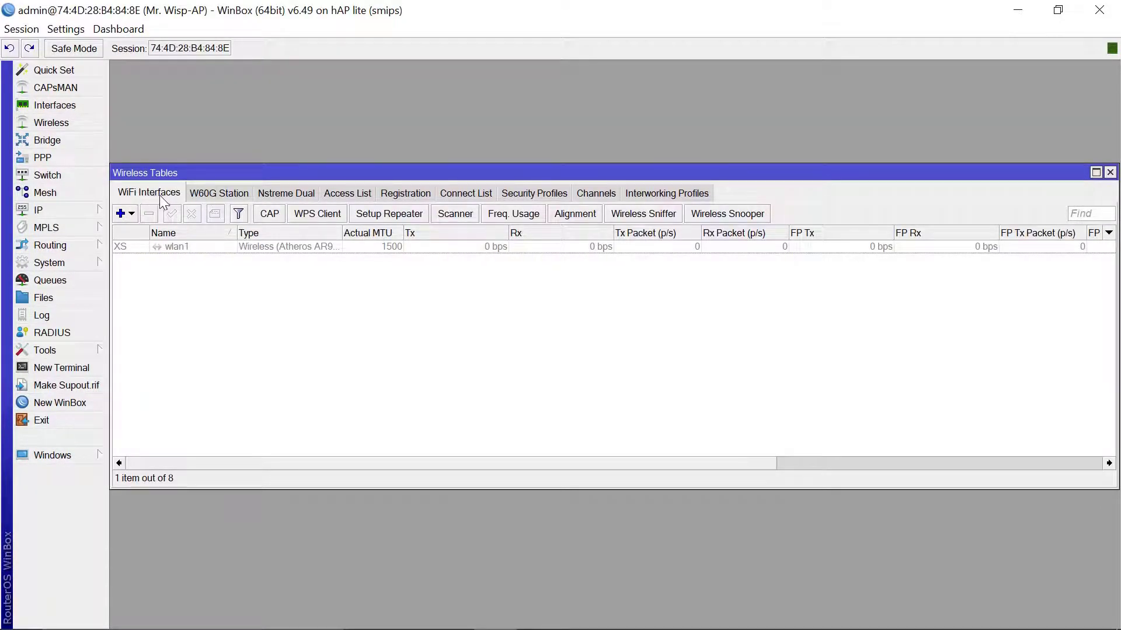
click(289, 246)
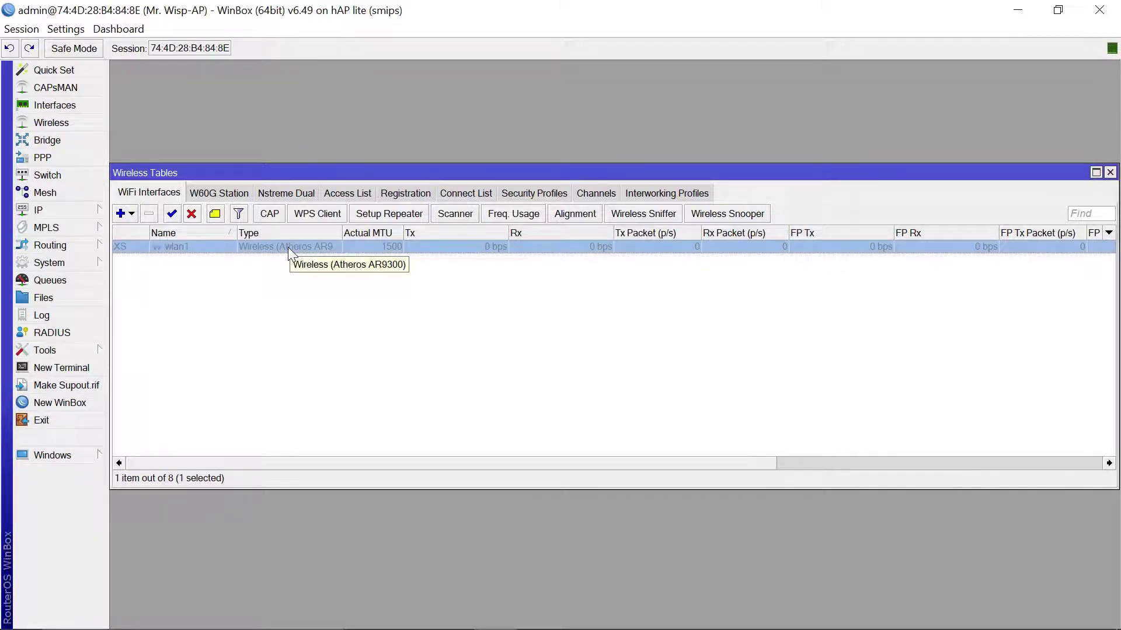
click(171, 214)
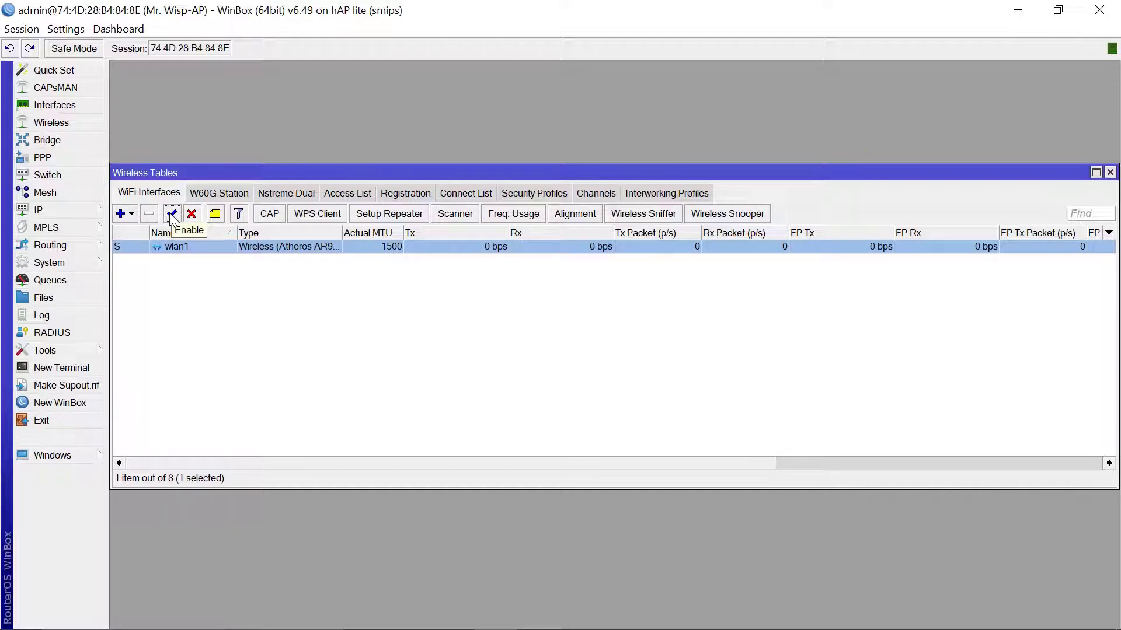
- Set wlan1's wireless mode to ap bridge and its band to 2GHz-B/G/N
double_click(283, 245)
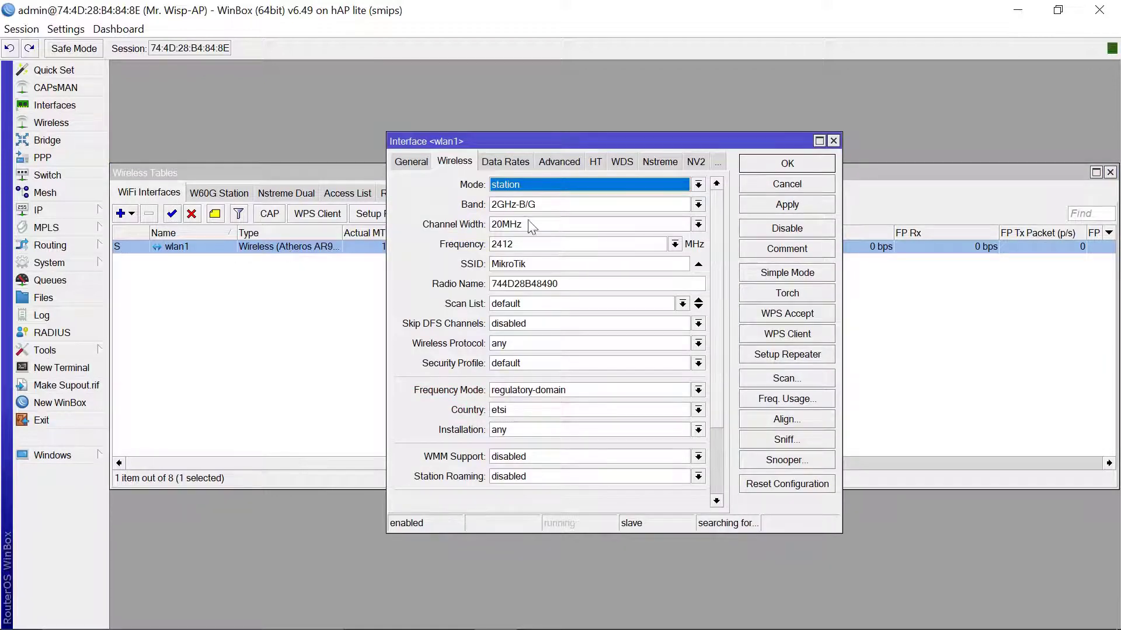
click(401, 165)
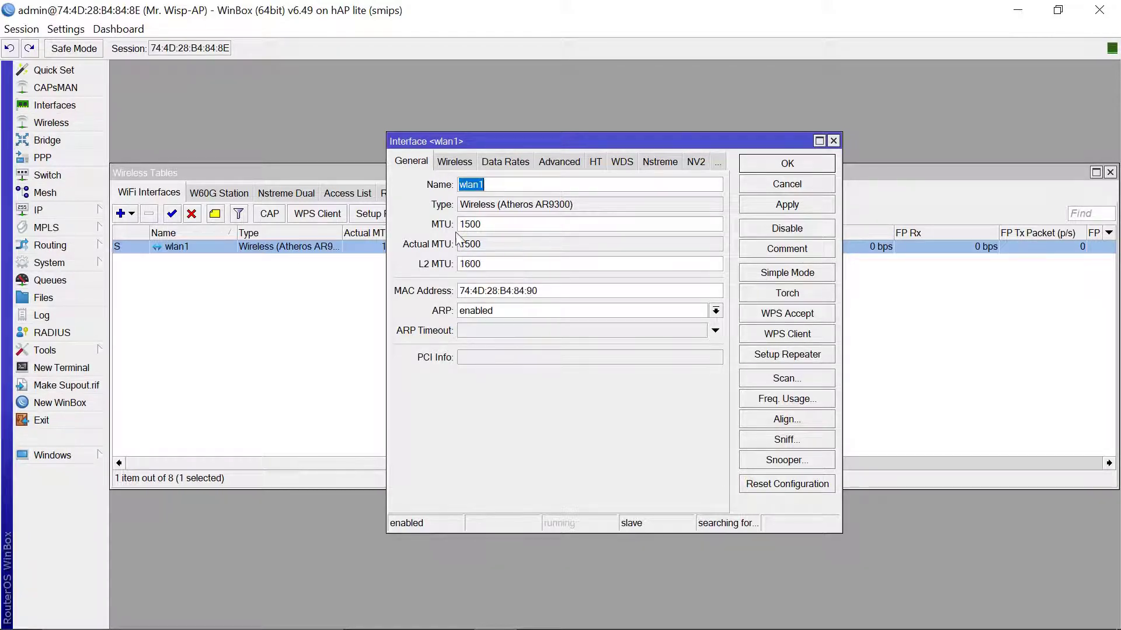
click(453, 162)
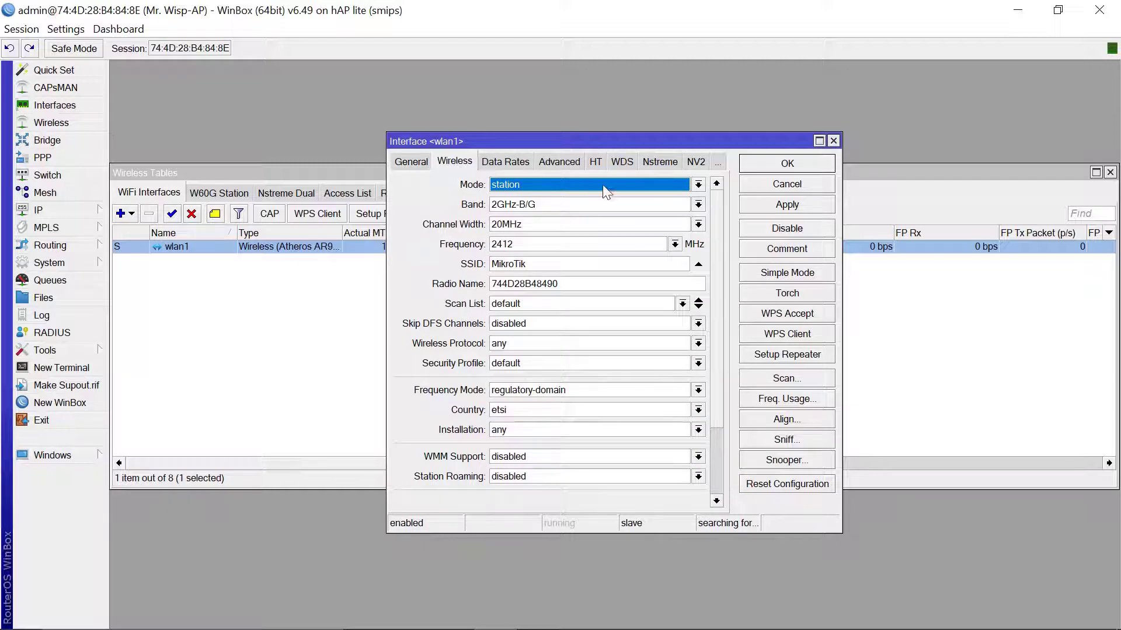
click(699, 186)
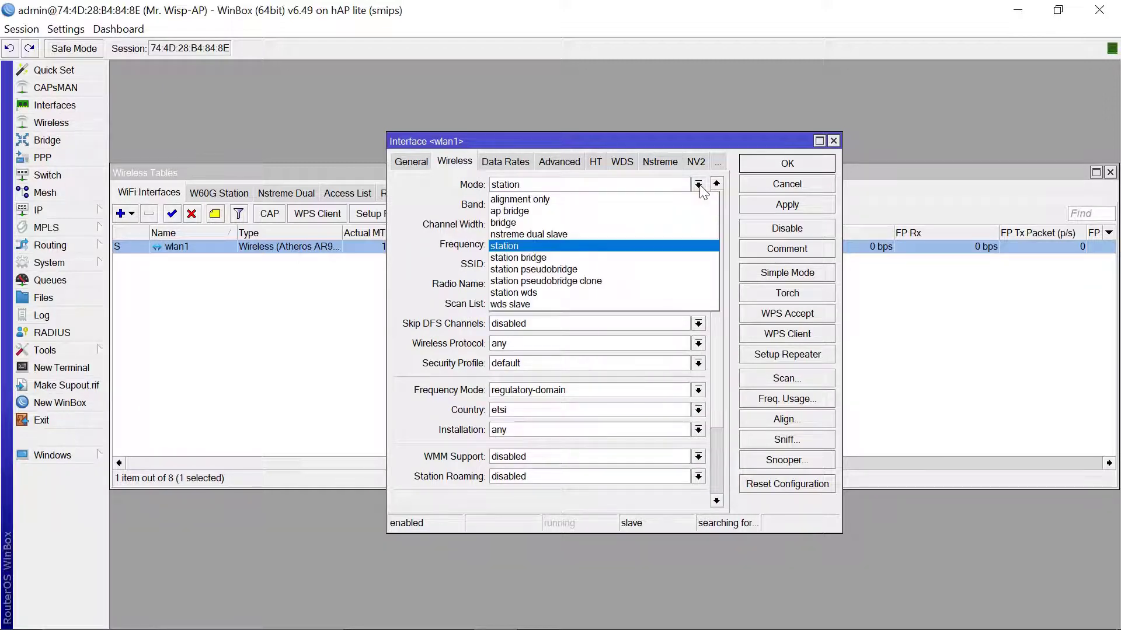
click(510, 211)
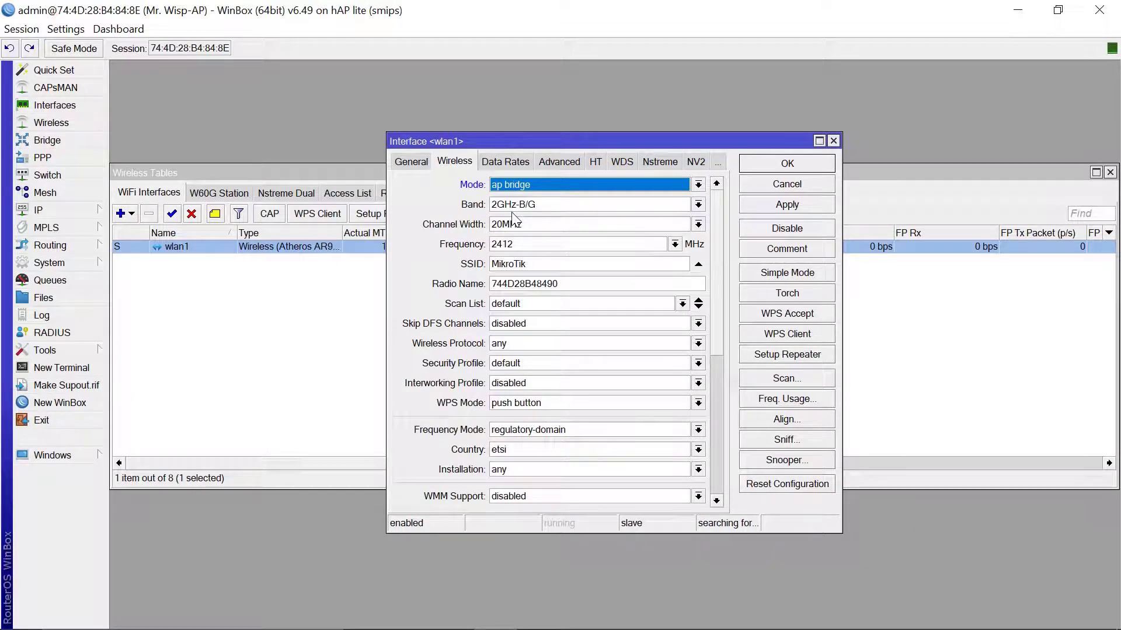
click(697, 206)
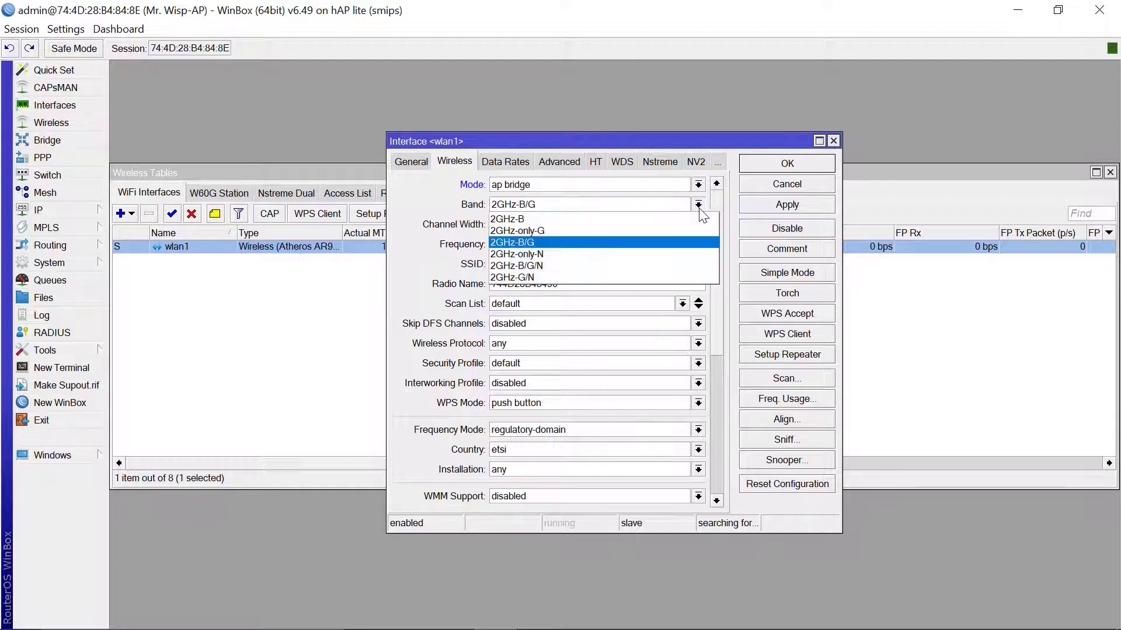
click(559, 267)
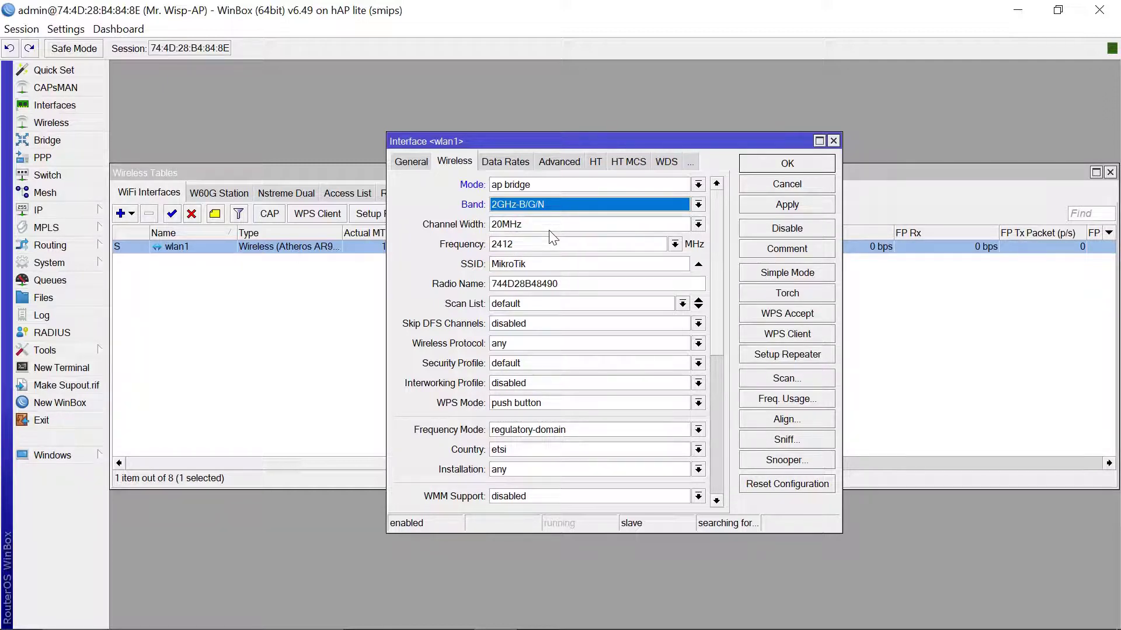
- Change the SSID of wlan1 to Mr.WISP
click(559, 265)
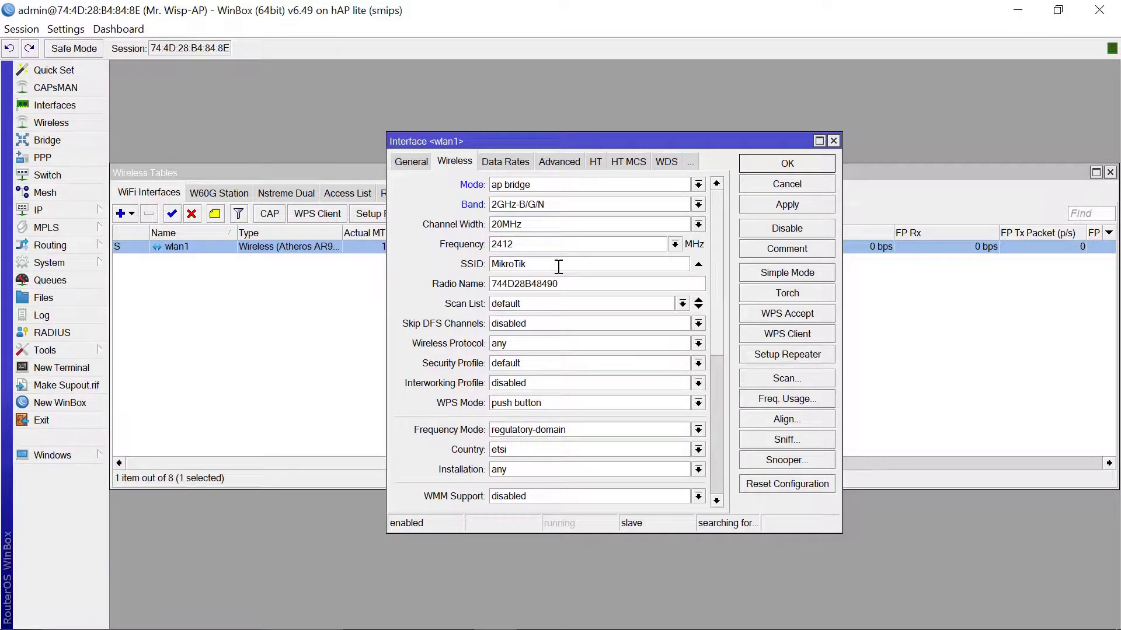
key(BackSpace)
key(BackSpace)
key(BackSpace)
key(BackSpace)
key(BackSpace)
key(BackSpace)
key(BackSpace)
key(BackSpace)
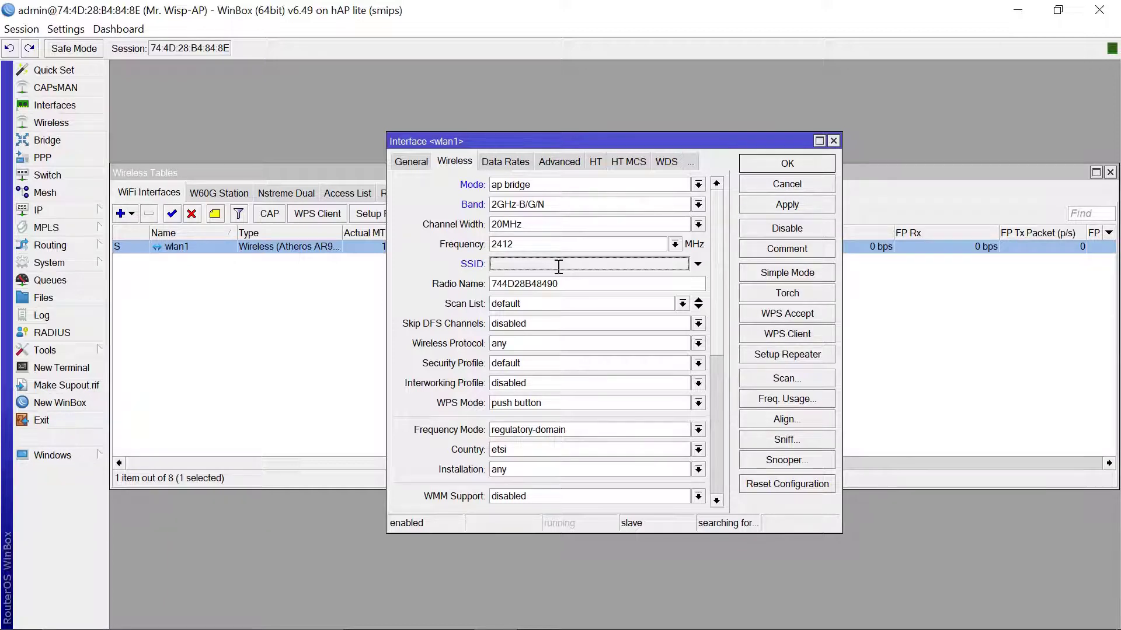
text(Mr)
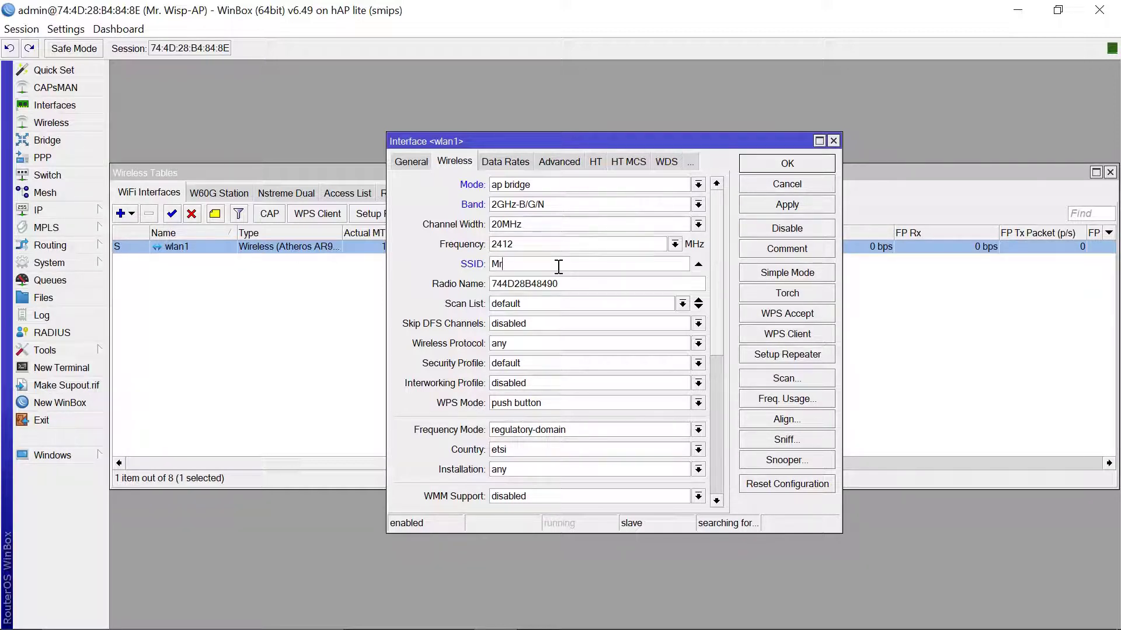
text(.WISP)
- Set wlan1's country to kenya and installation to indoor, and save the interface settings
click(699, 450)
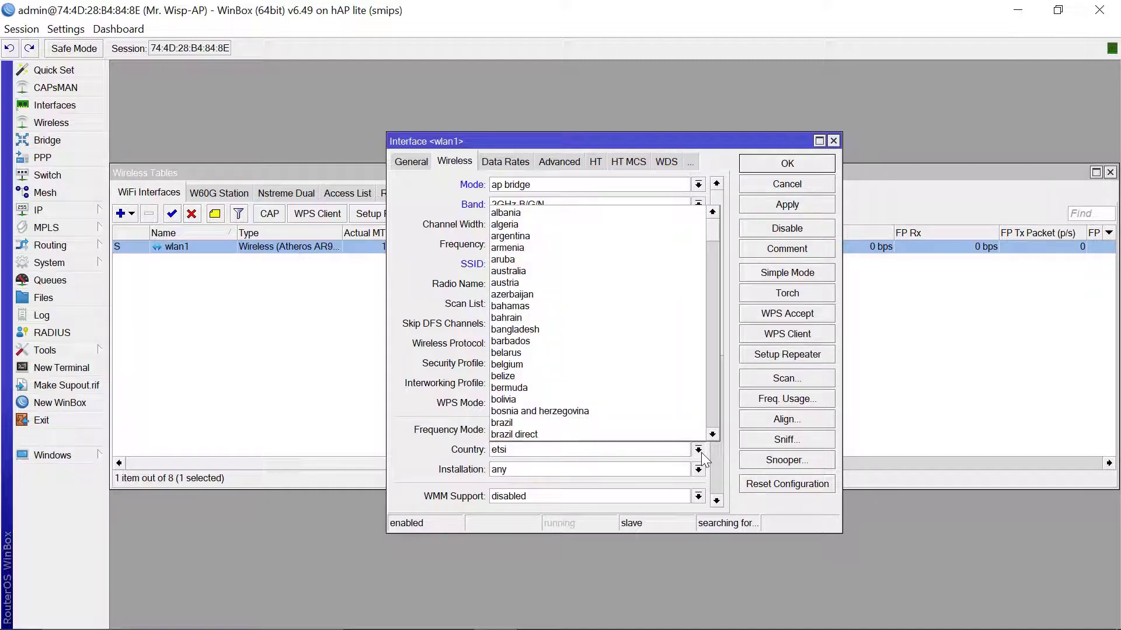
text(e)
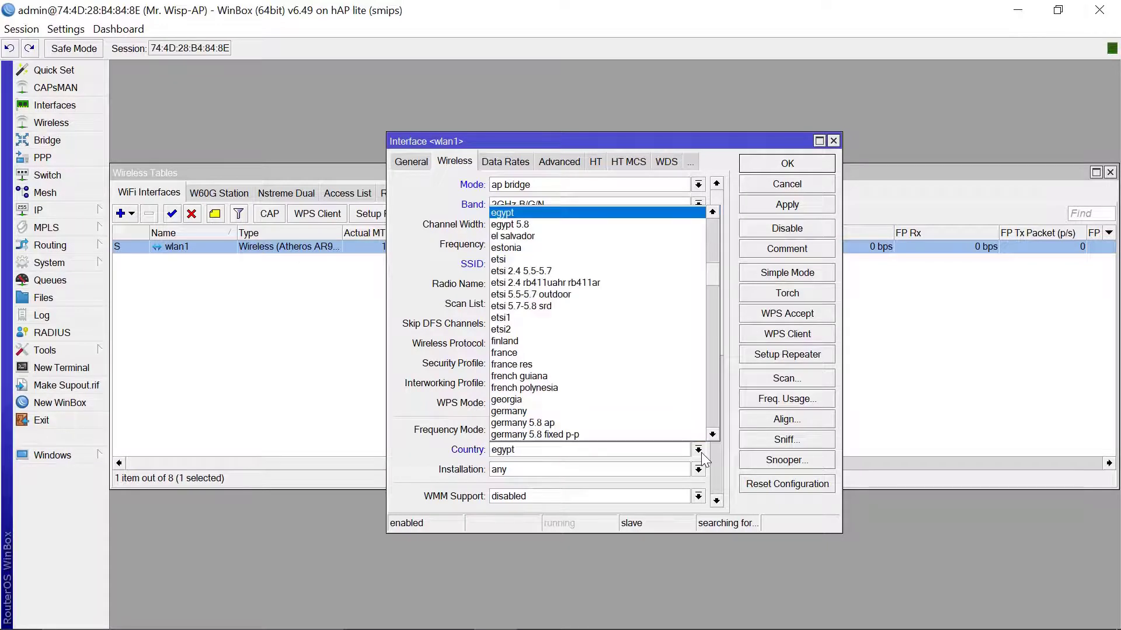
text(kenya)
key(Return)
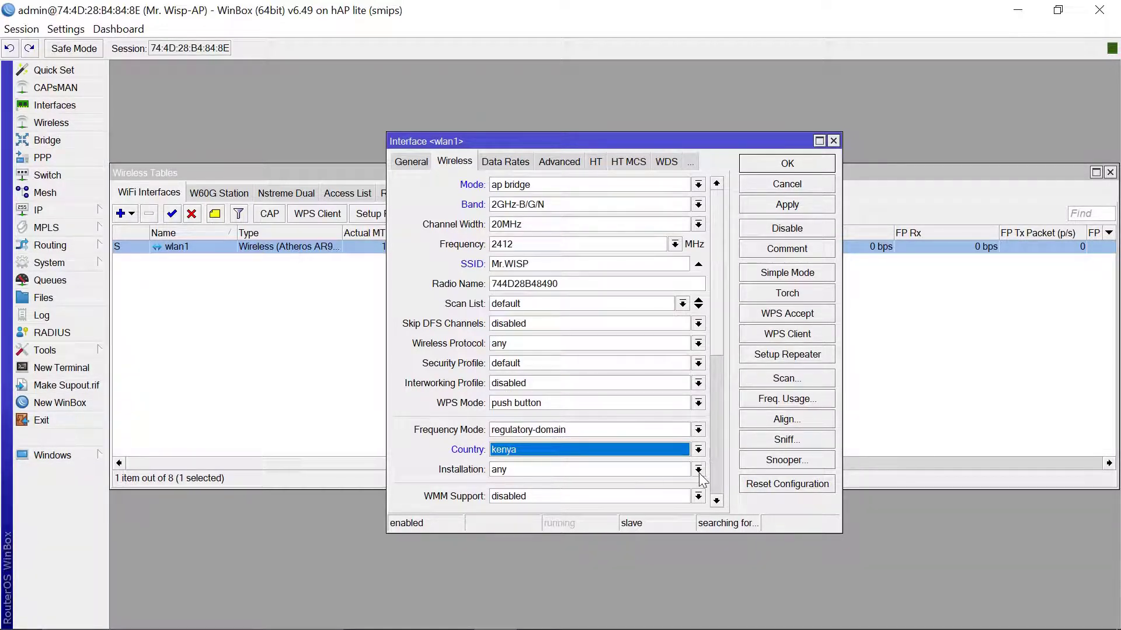
click(699, 471)
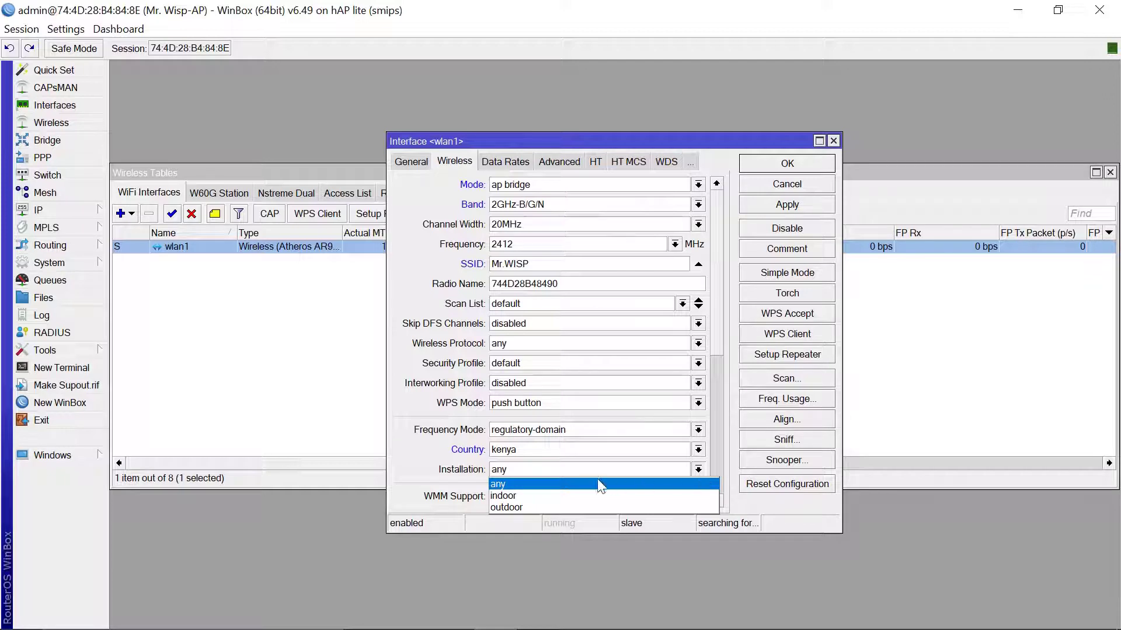
click(516, 496)
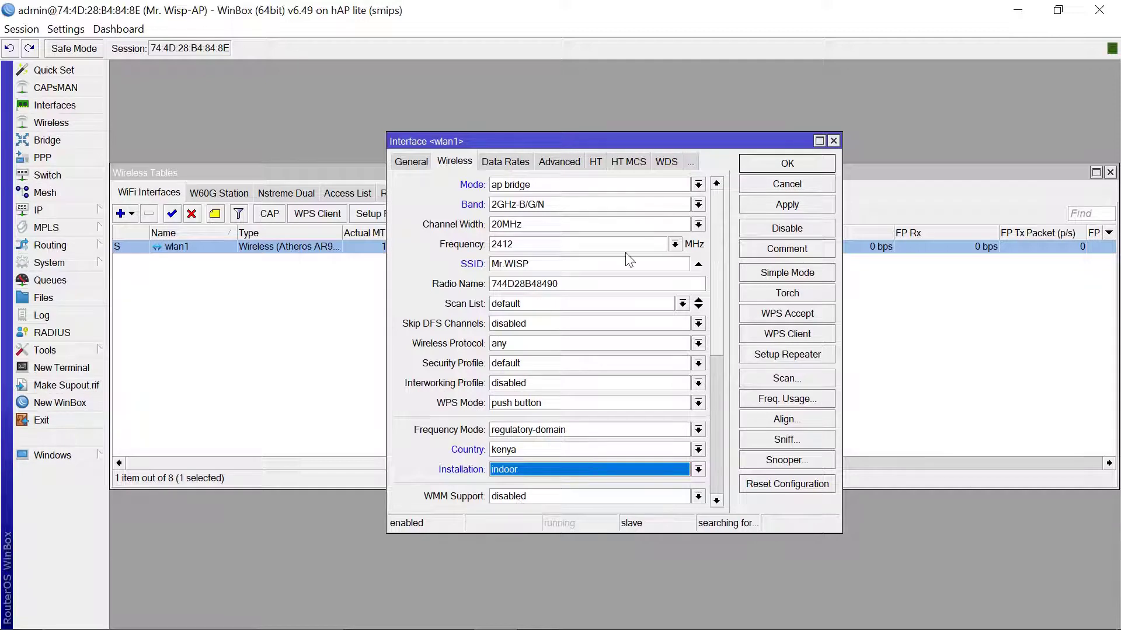
click(798, 206)
click(786, 164)
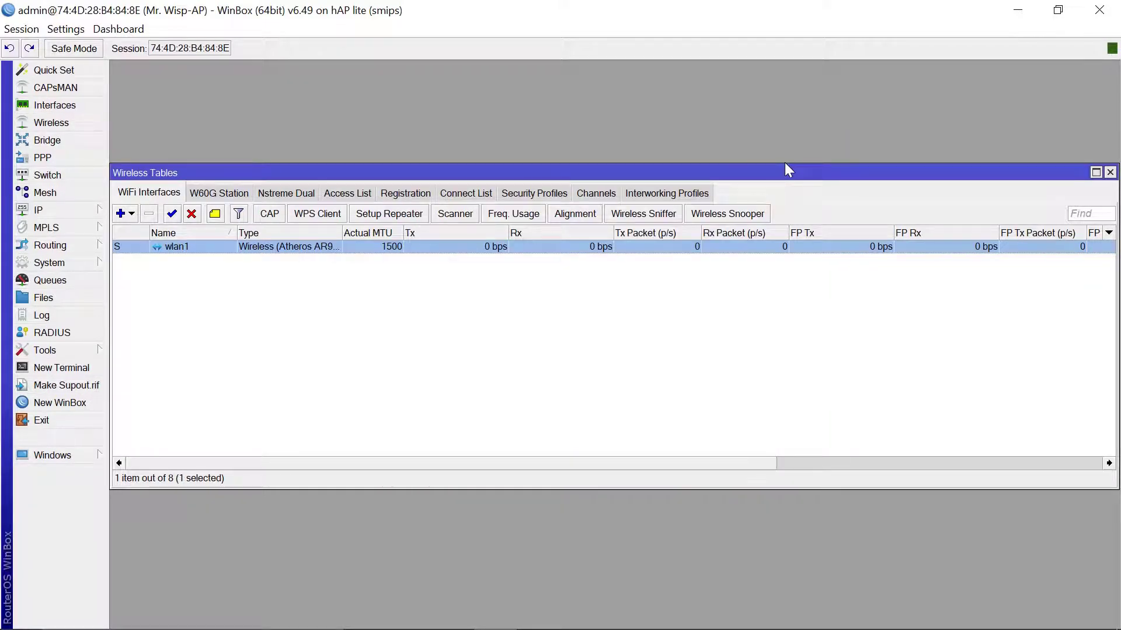
- Set the mode of the default wireless security profile to dynamic keys
click(536, 193)
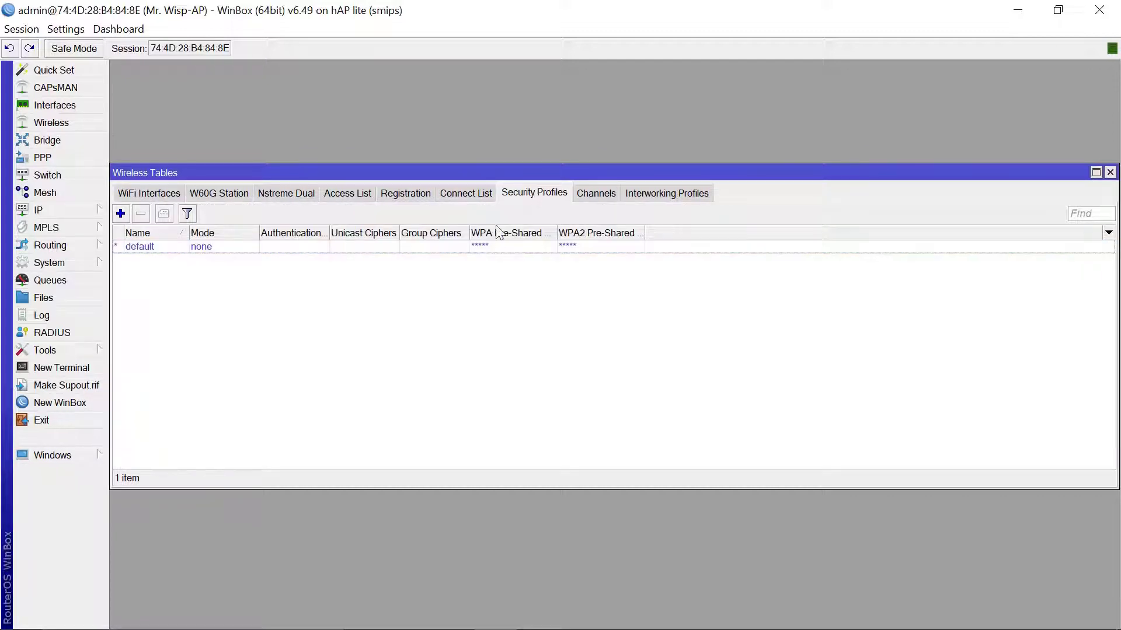
double_click(248, 245)
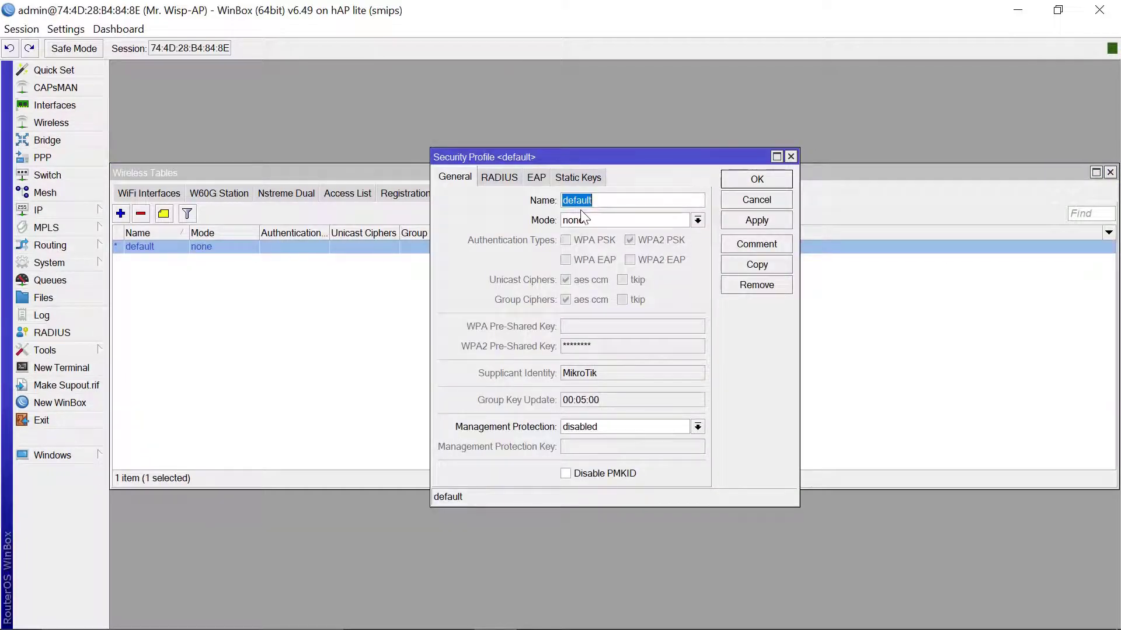
click(698, 219)
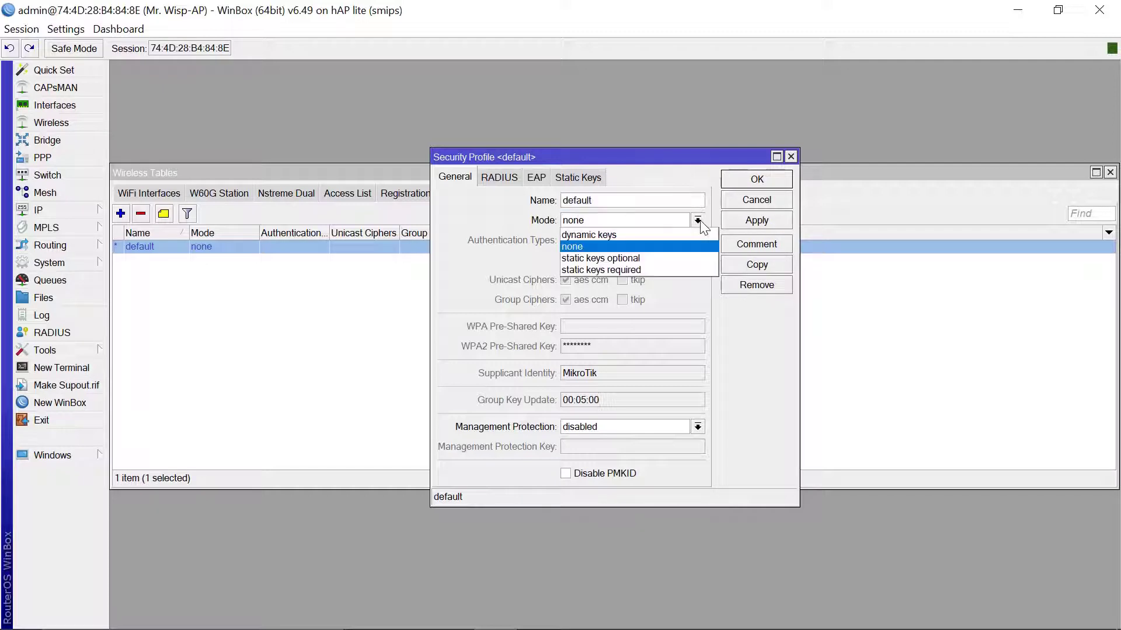
click(612, 237)
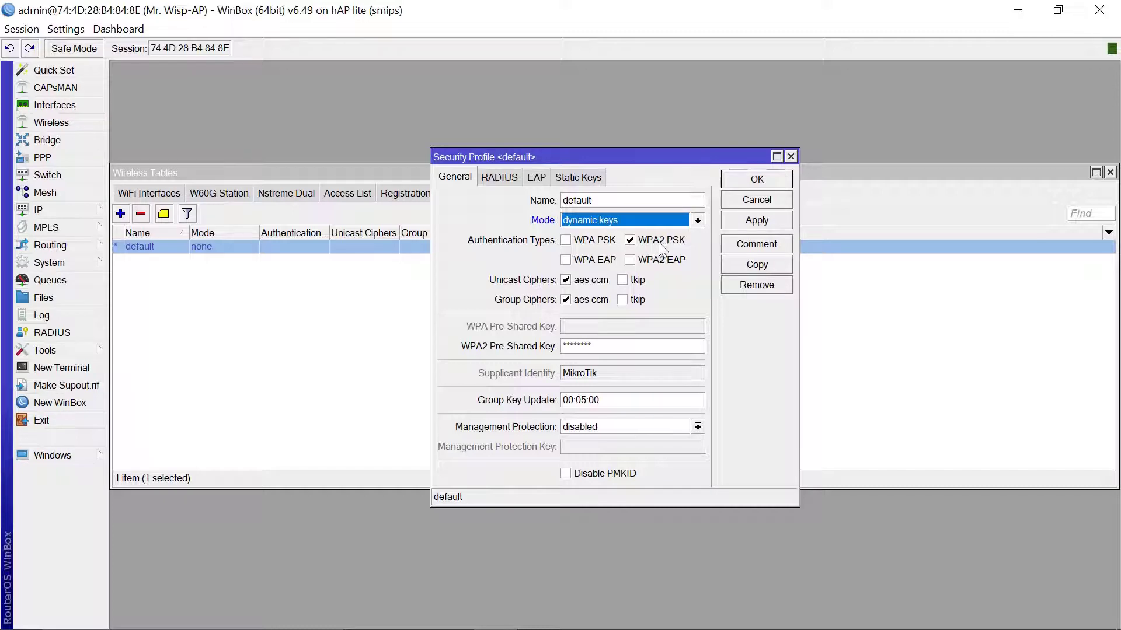
- Enter a new WPA2 pre-shared key in the default security profile and save the profile
click(600, 344)
double_click(600, 344)
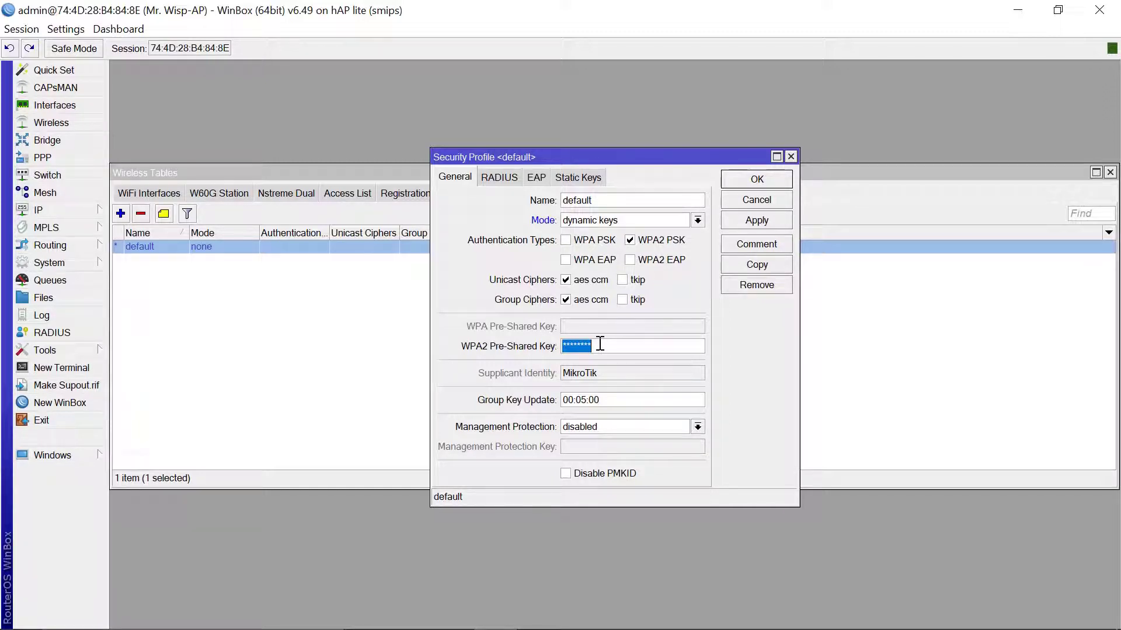
text(*****)
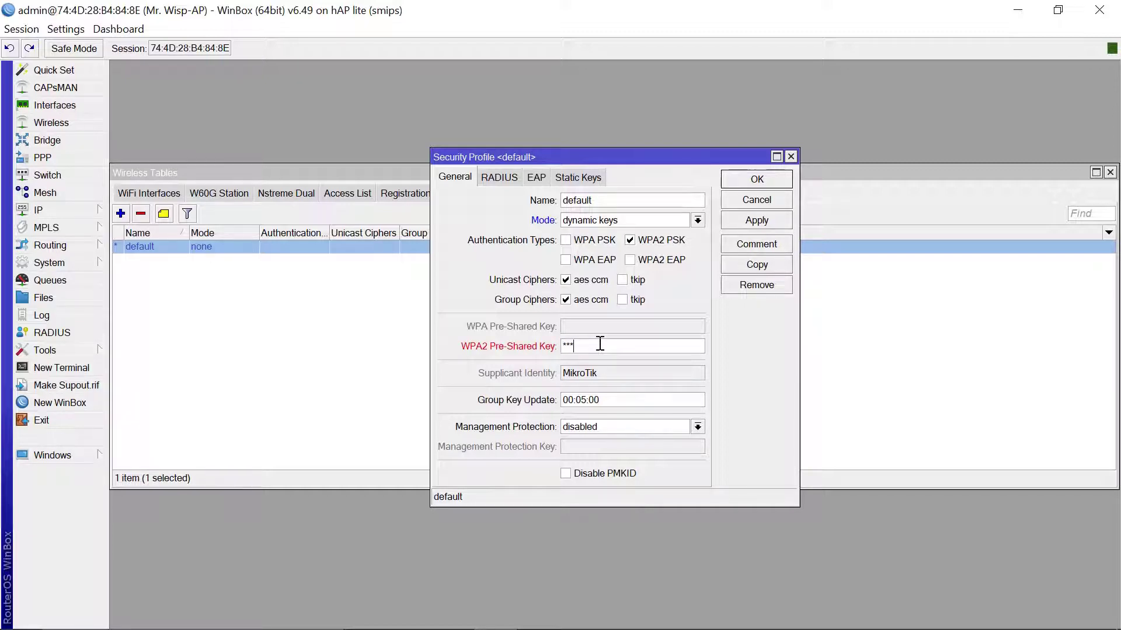
text(***)
click(755, 222)
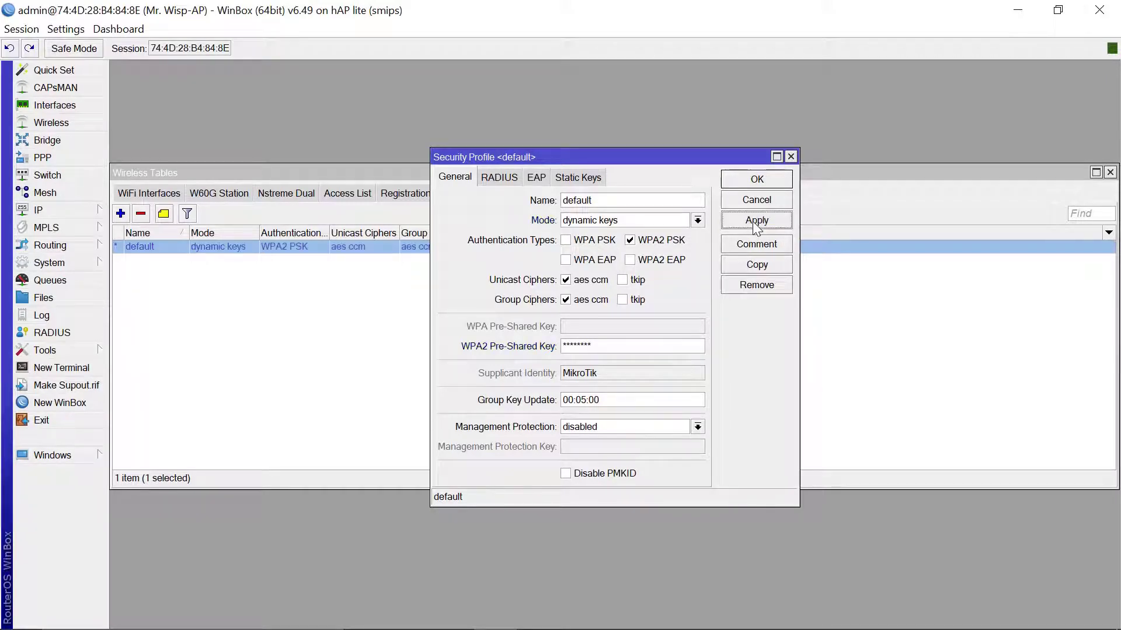
click(754, 179)
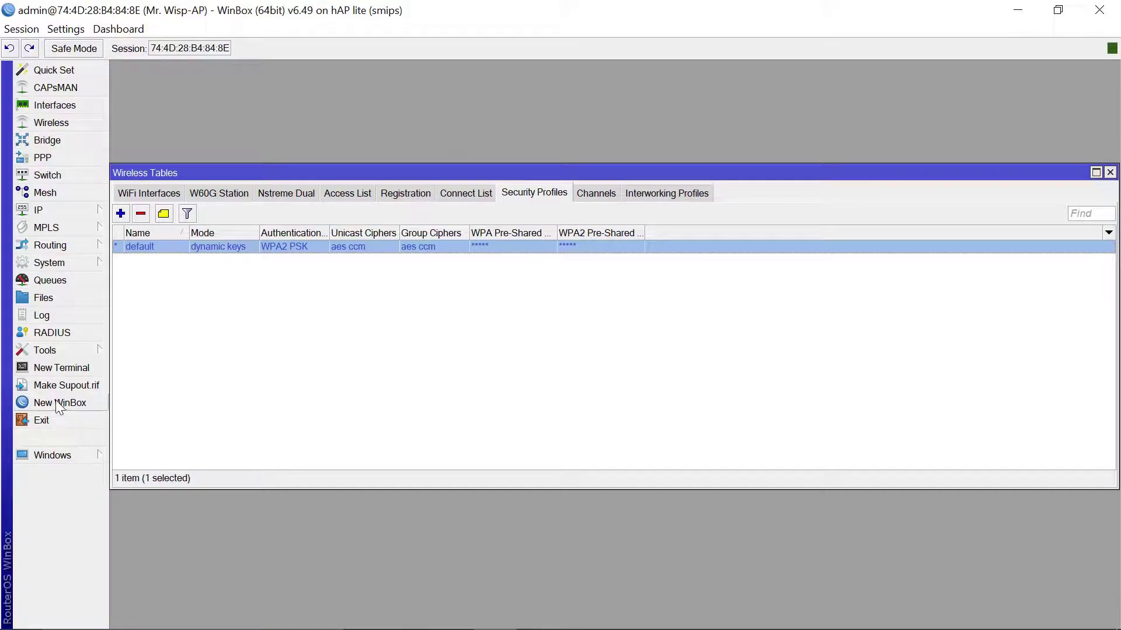
- Open a new WinBox login window, refresh the neighbor list and select the MikroTik RB941-2nD router by its MAC address
click(54, 399)
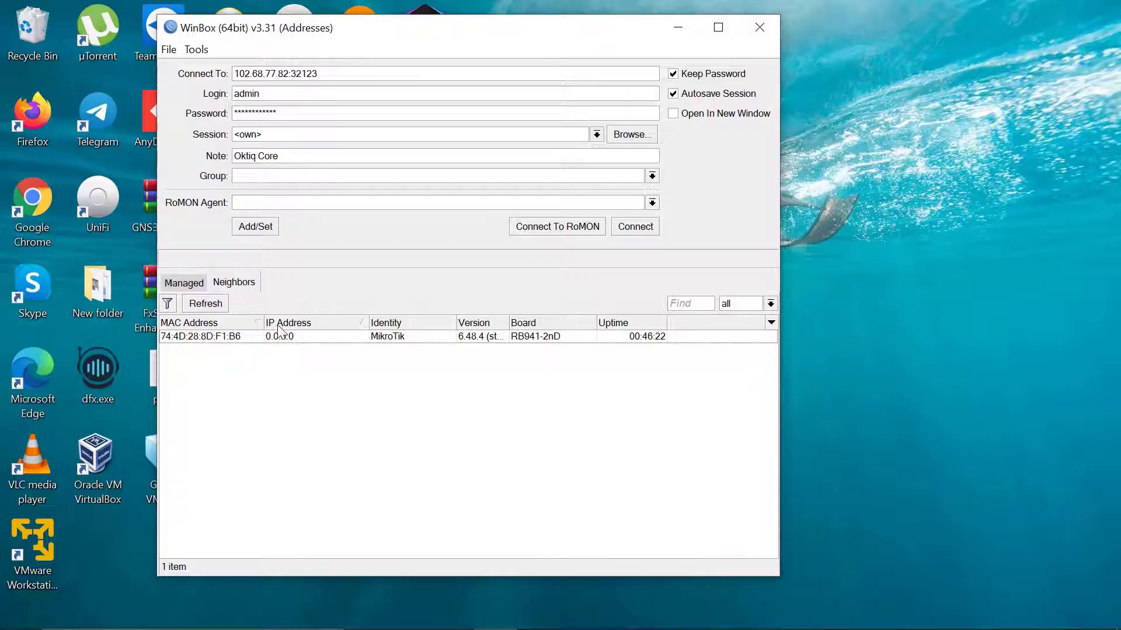
click(208, 303)
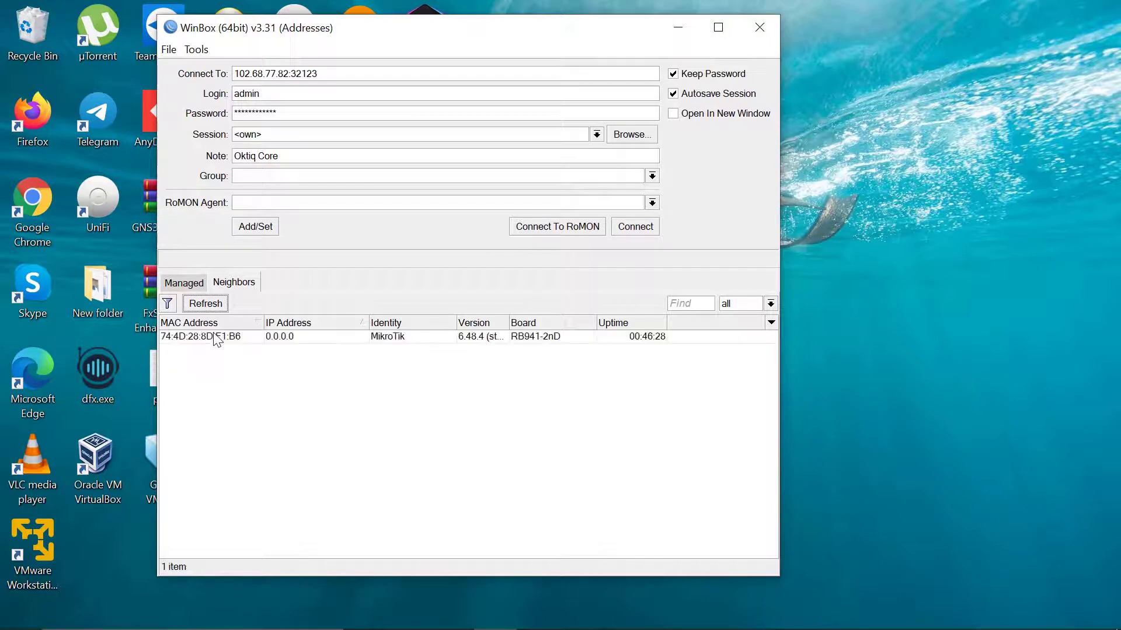
click(214, 336)
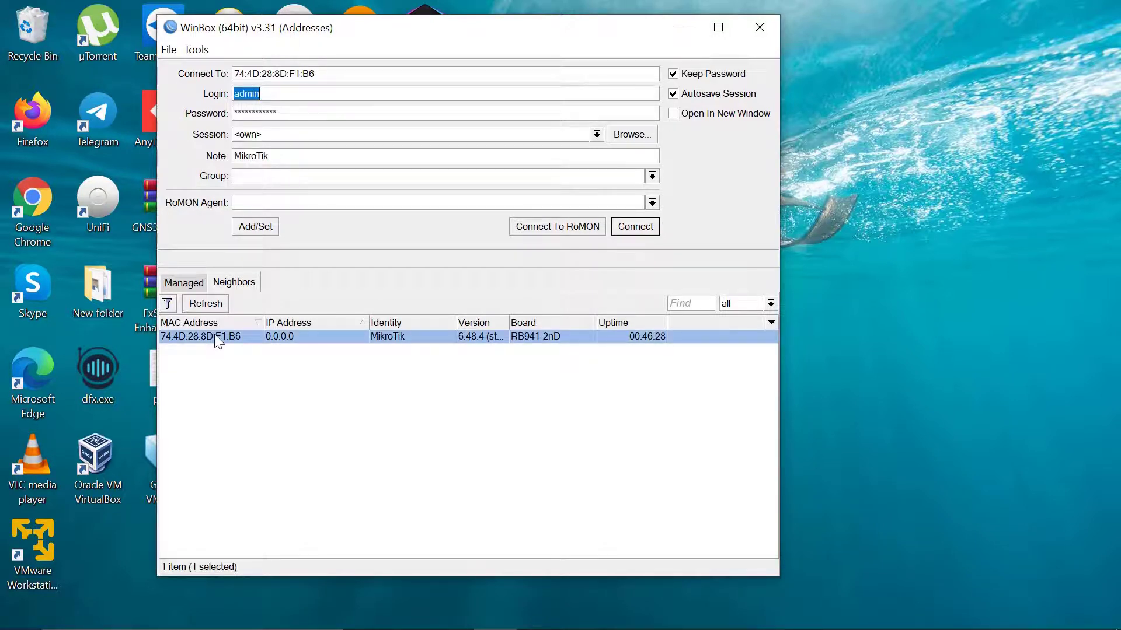
- Clear the saved password, connect to the selected router as admin and maximize its session window
click(342, 110)
key(BackSpace)
key(BackSpace)
key(BackSpace)
key(BackSpace)
key(BackSpace)
key(BackSpace)
key(BackSpace)
key(BackSpace)
key(BackSpace)
key(BackSpace)
key(BackSpace)
key(BackSpace)
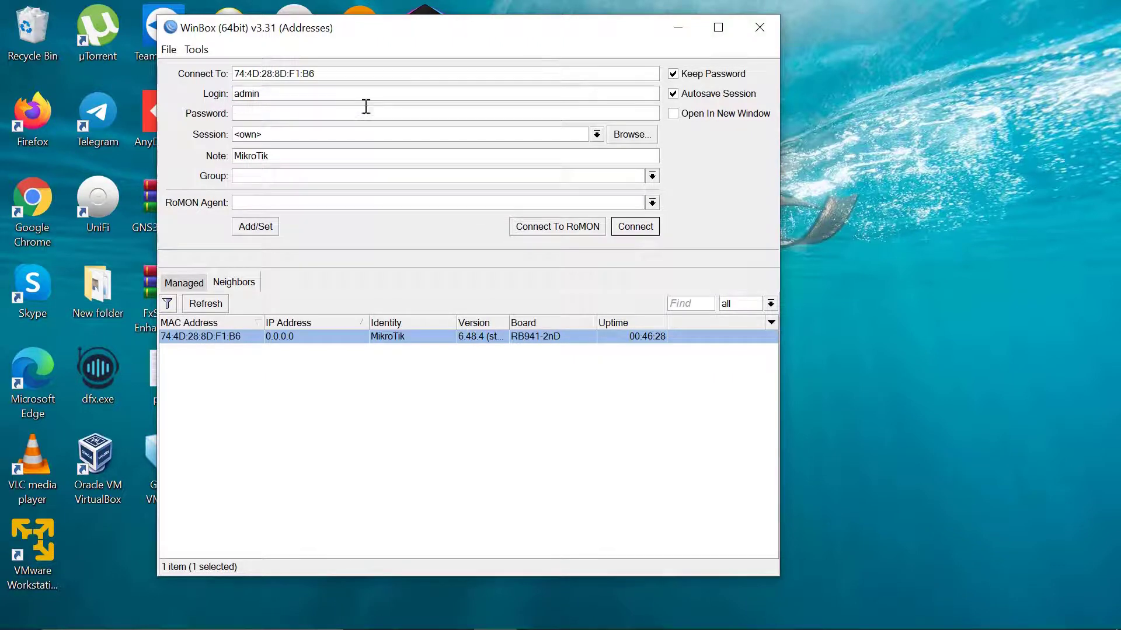
click(650, 228)
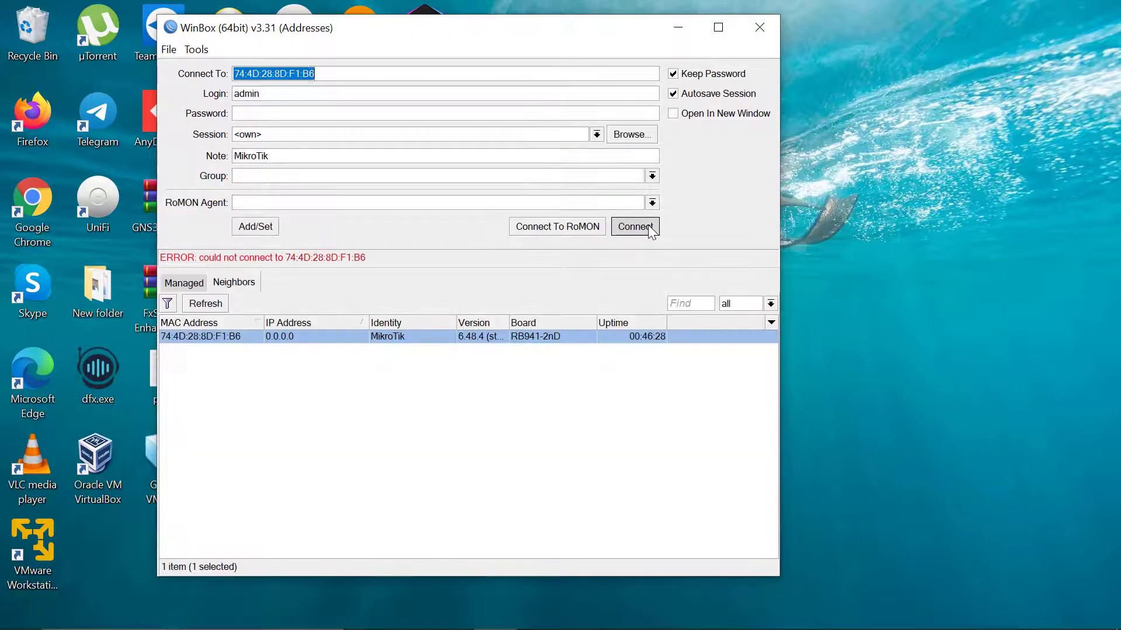
click(638, 226)
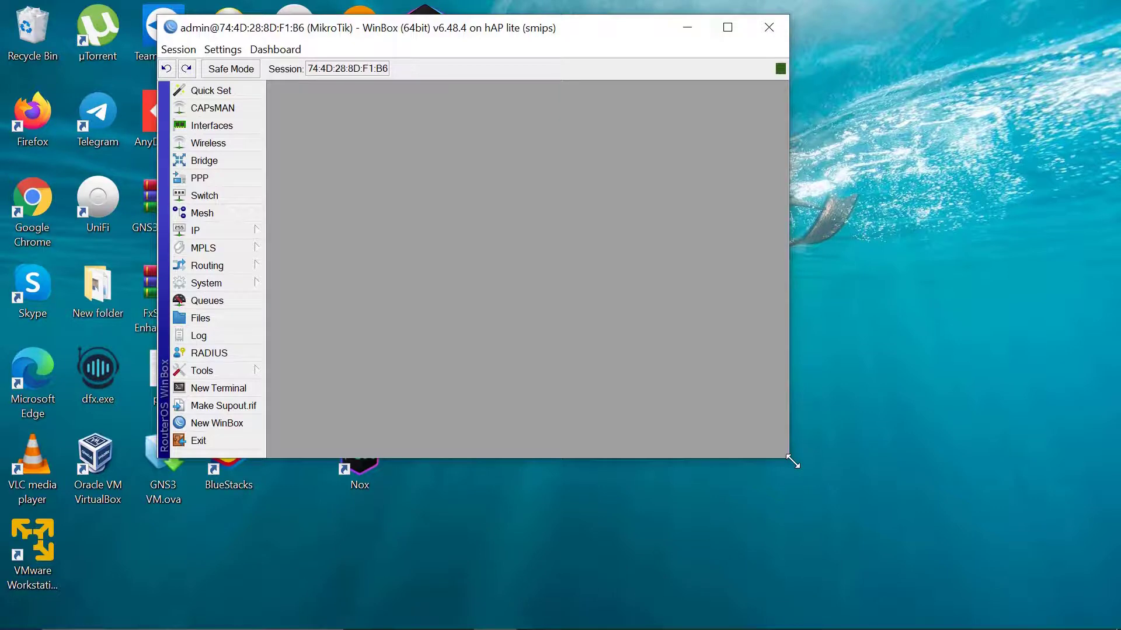
drag(792, 461, 804, 475)
click(739, 28)
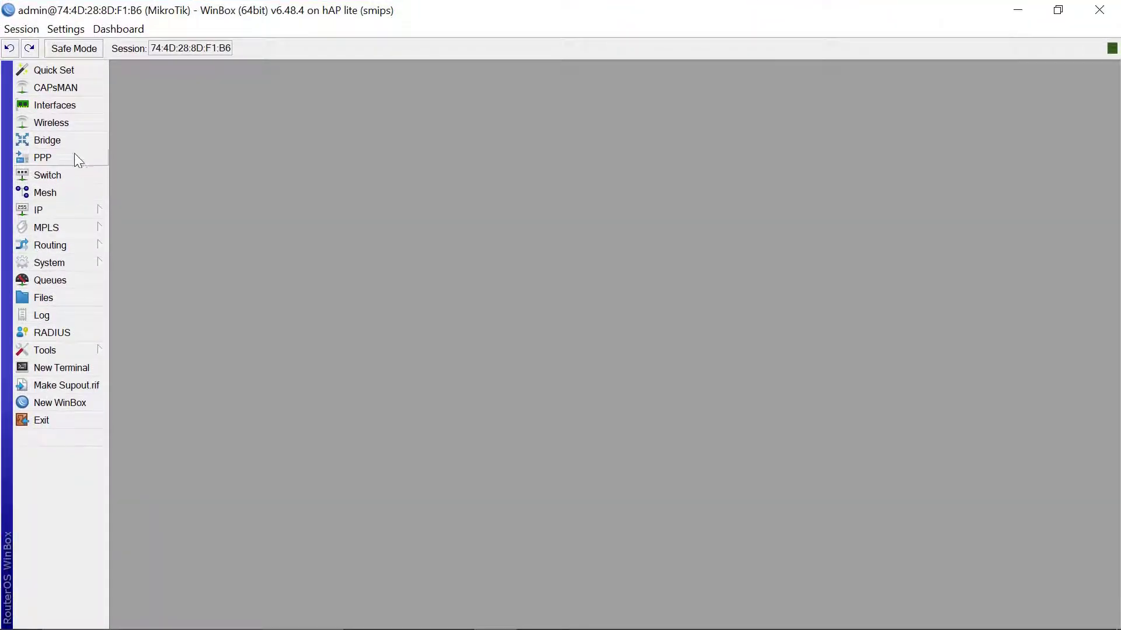
- Set the router's system identity to MR.WISP Station and save it
click(37, 262)
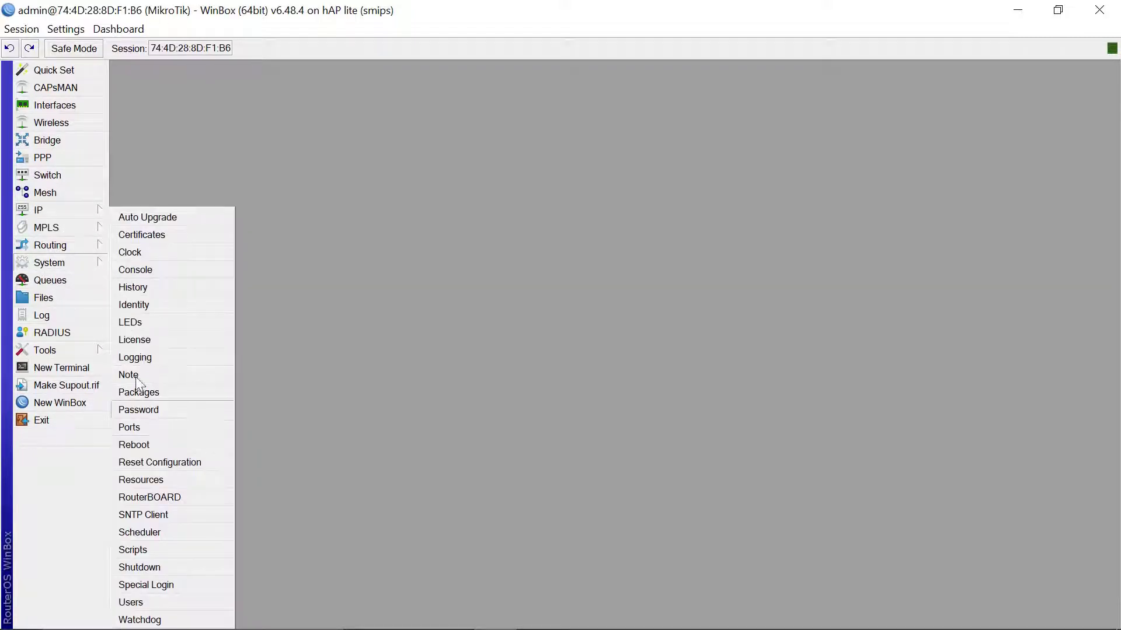
click(139, 309)
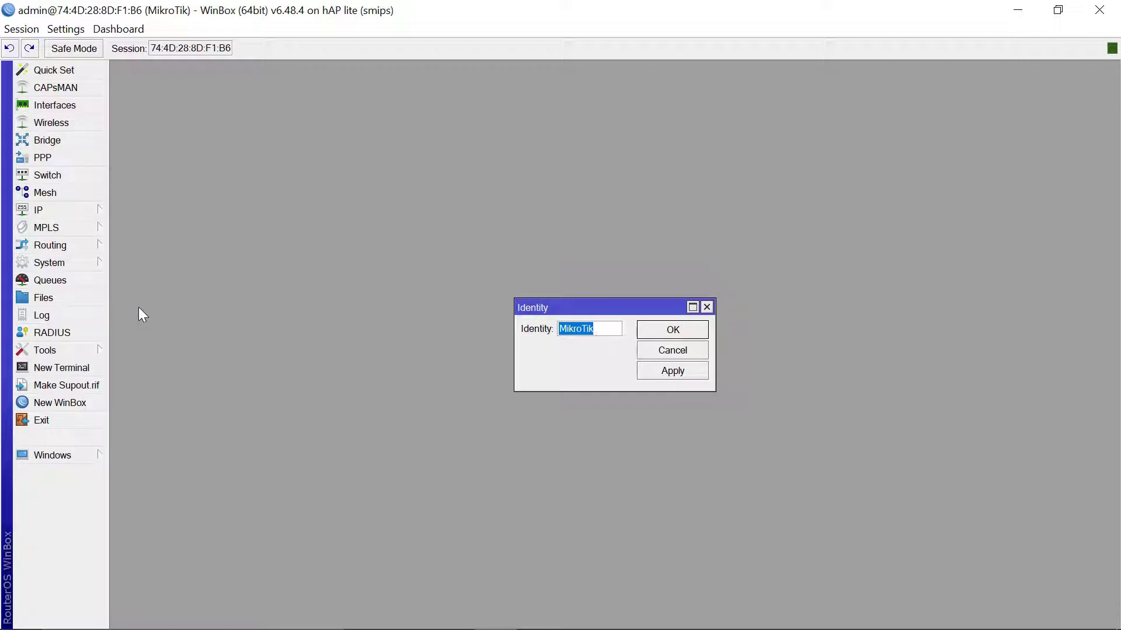
text(MR.WISE)
key(BackSpace)
text(P Sta)
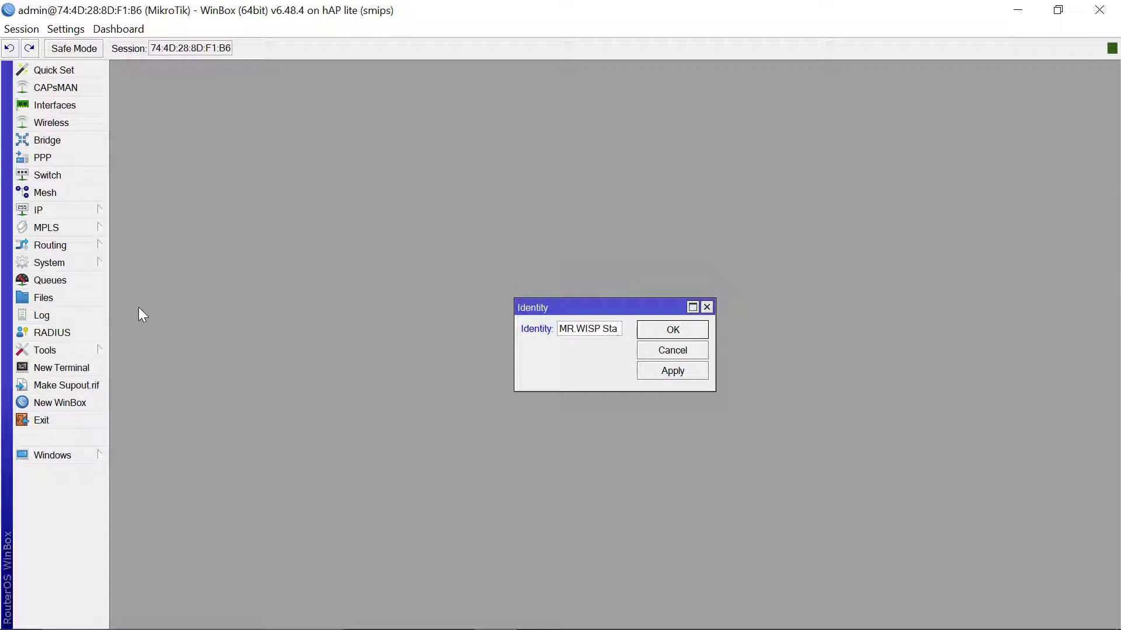
text(tion)
click(673, 330)
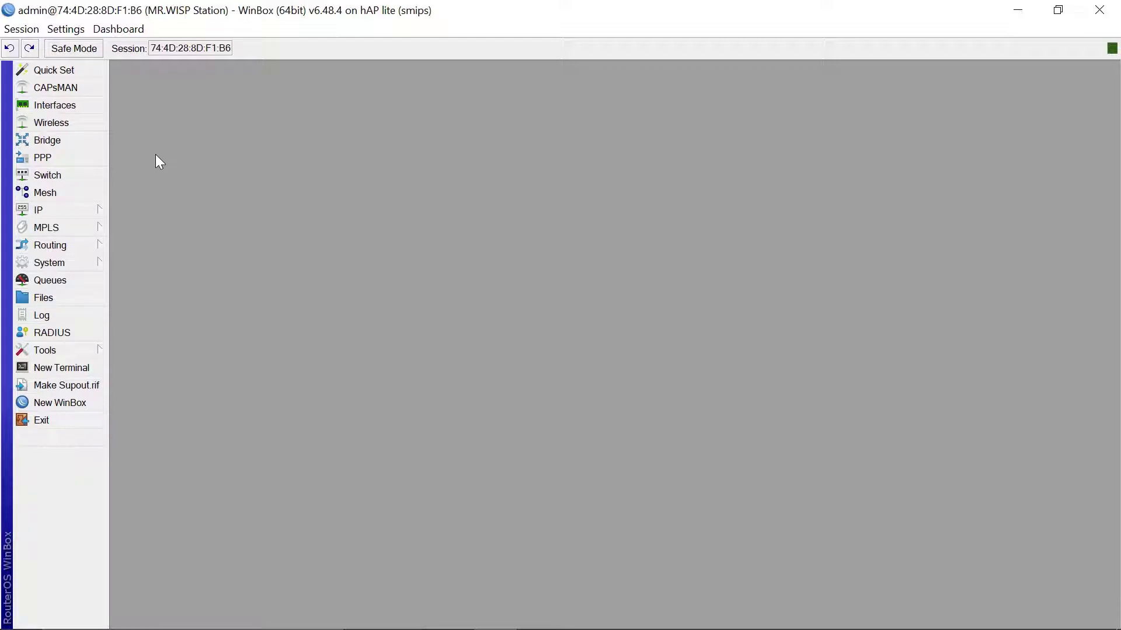
- Enable the wlan1 wireless interface on the station router
click(56, 123)
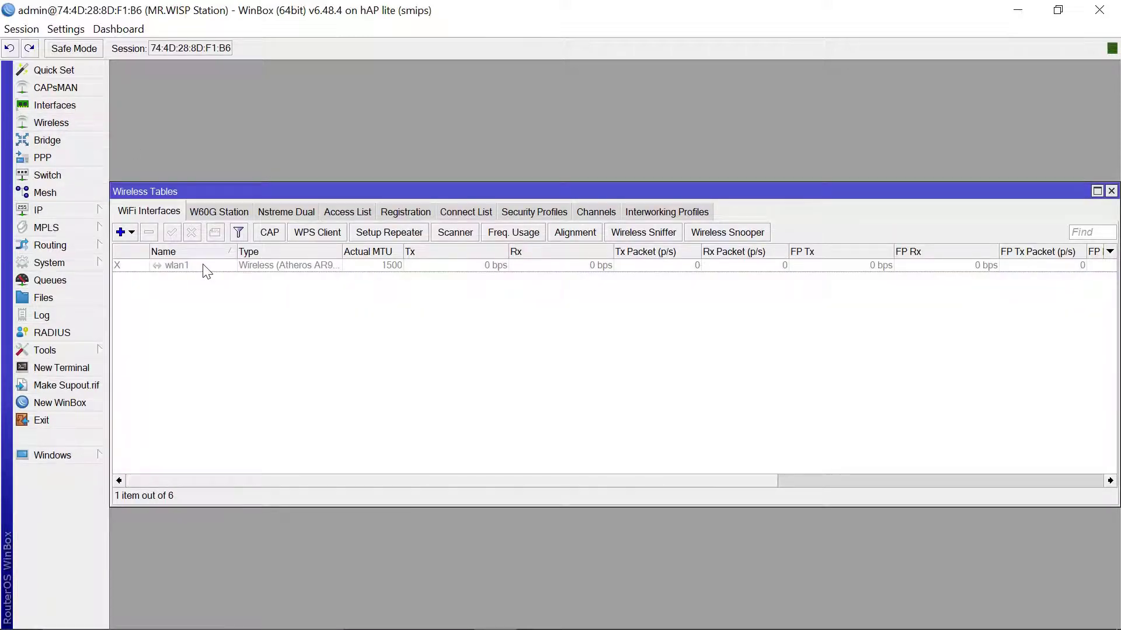
click(244, 265)
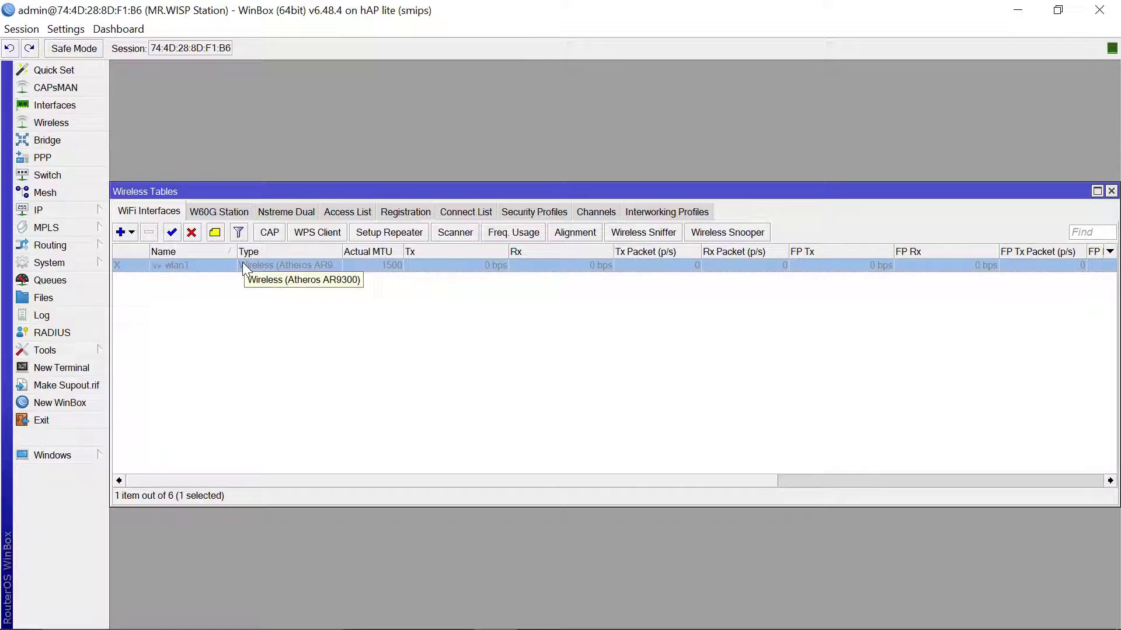
click(170, 234)
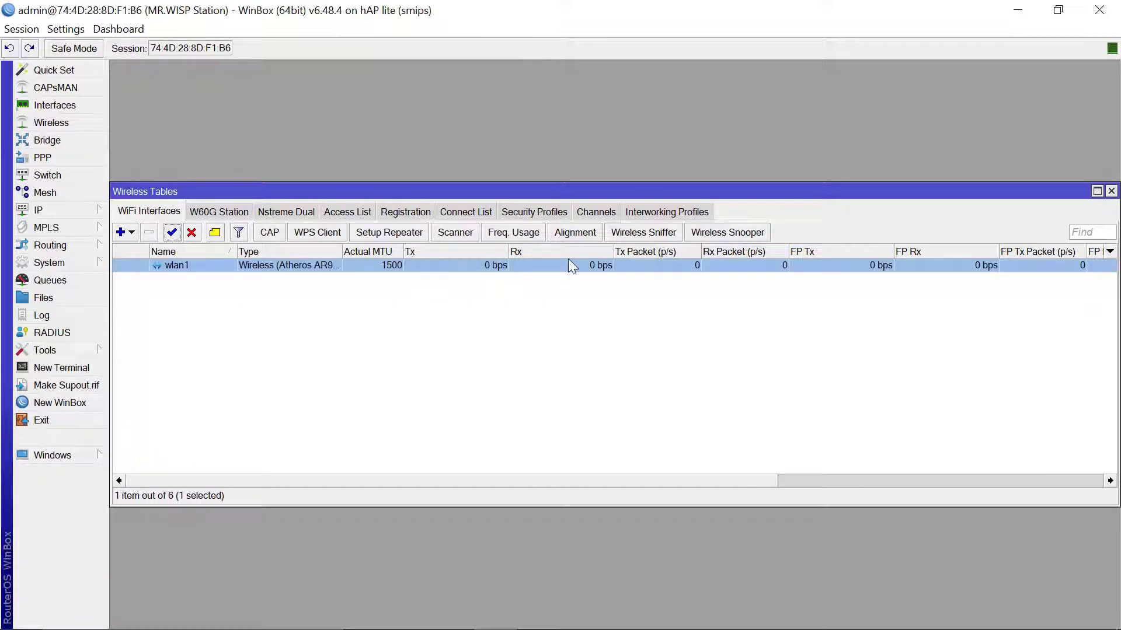
- Set the station's default security profile to dynamic keys mode with WPA2 PSK authentication
click(529, 214)
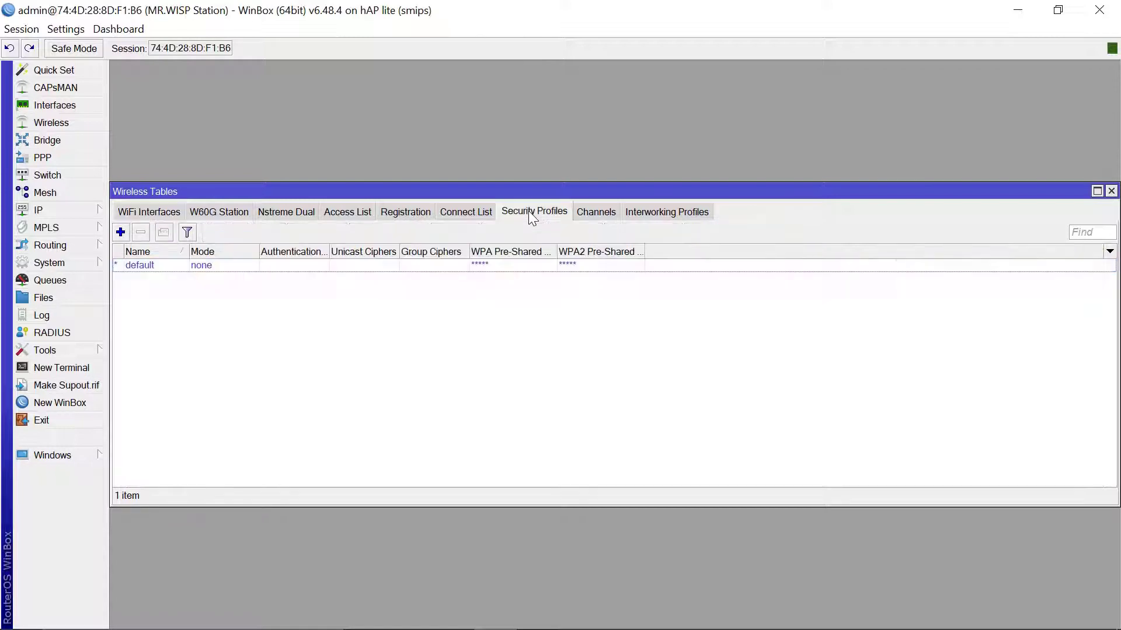
double_click(277, 265)
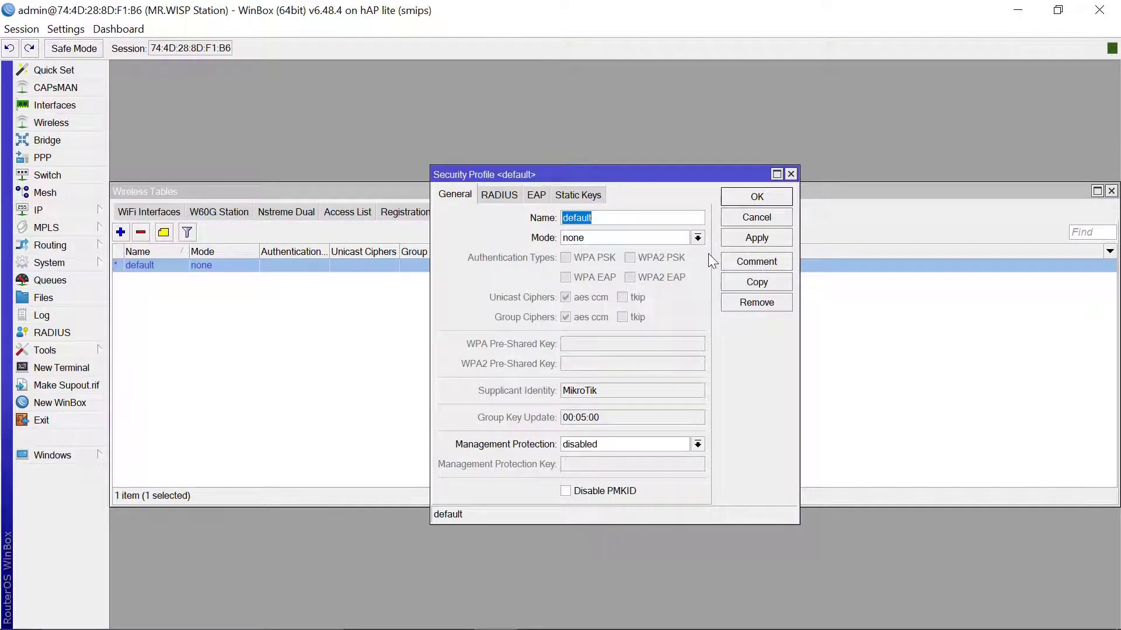
click(697, 239)
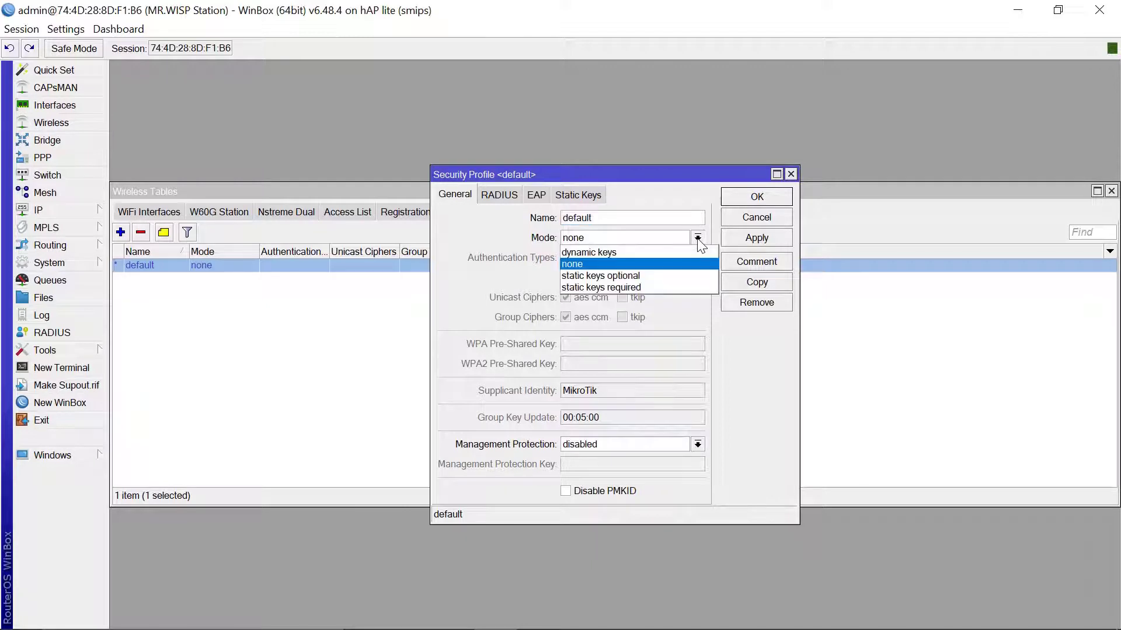
click(614, 253)
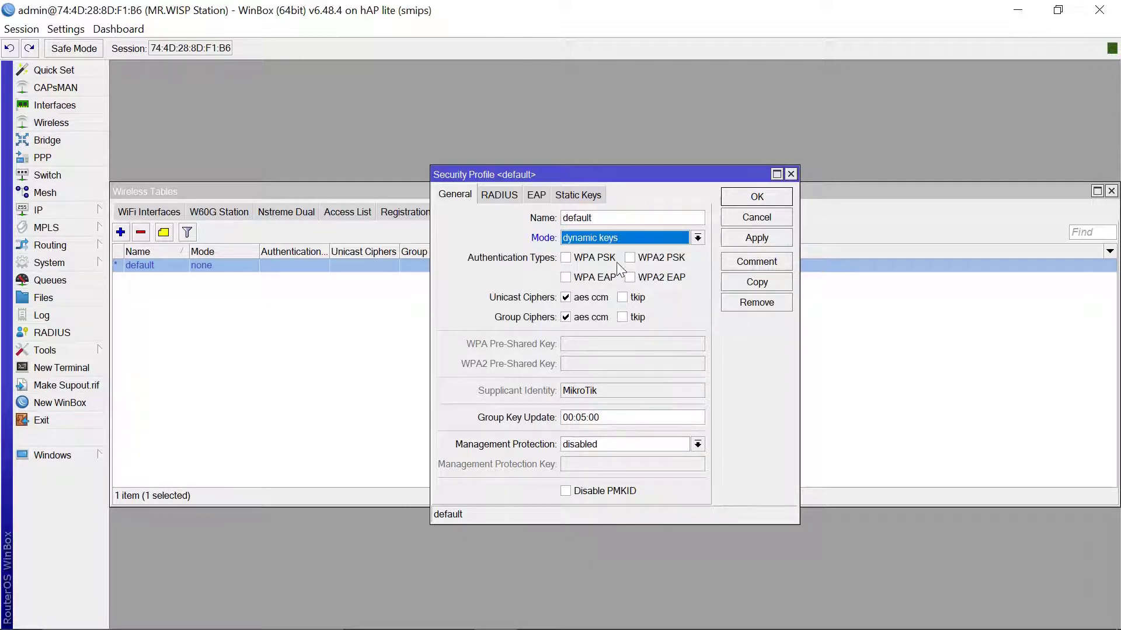
click(632, 259)
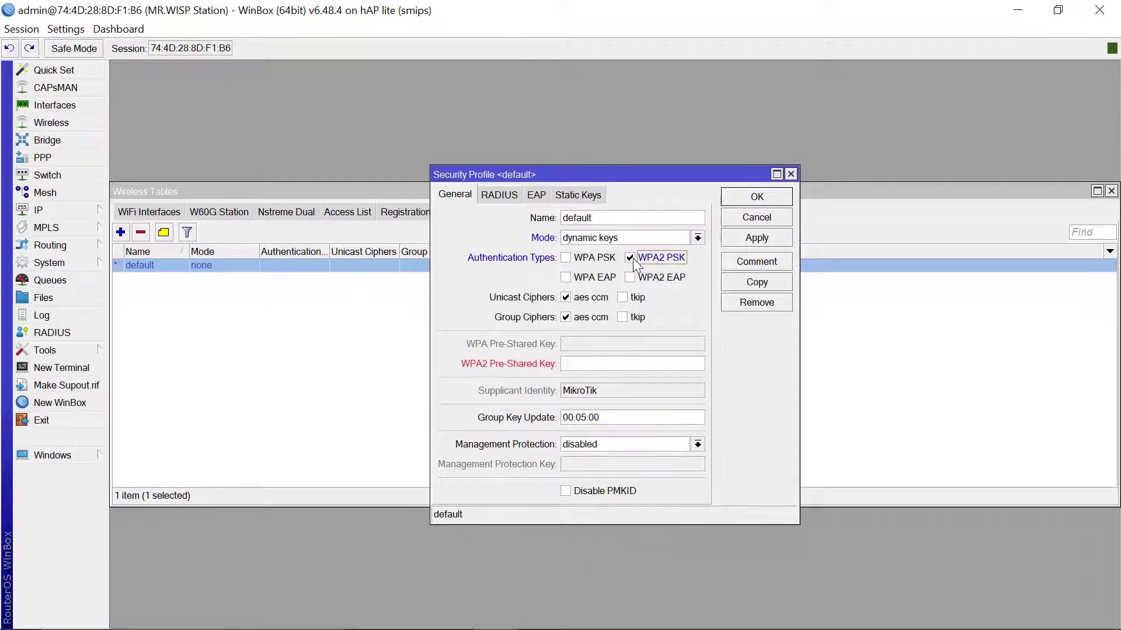
- Enter the WPA2 pre-shared key in the station's default security profile and save the profile
click(577, 362)
text(********)
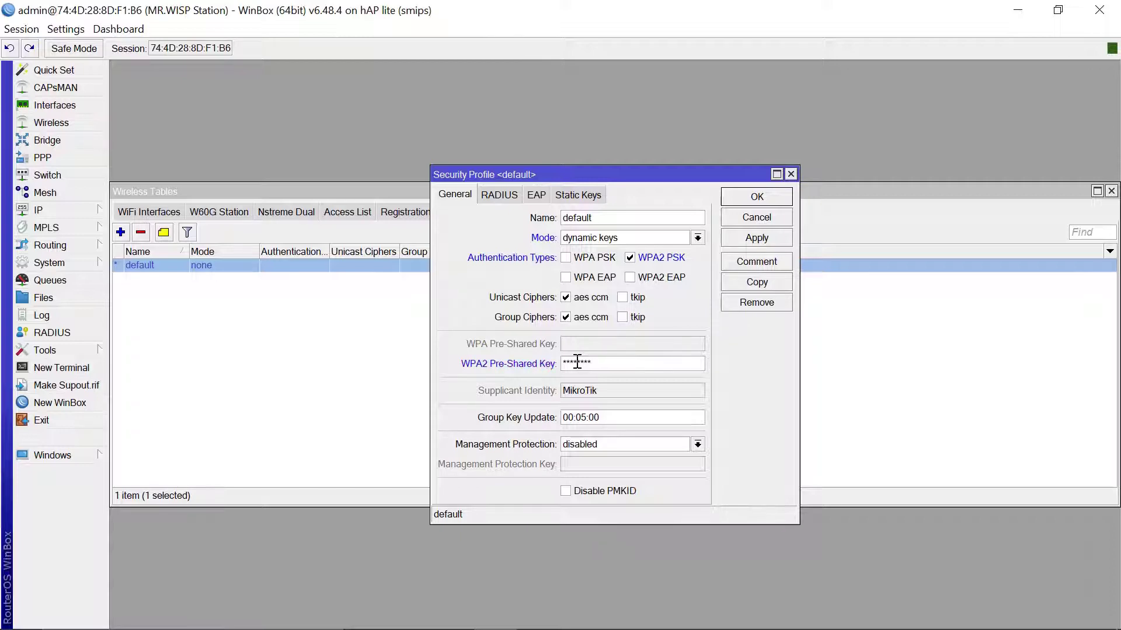
click(760, 199)
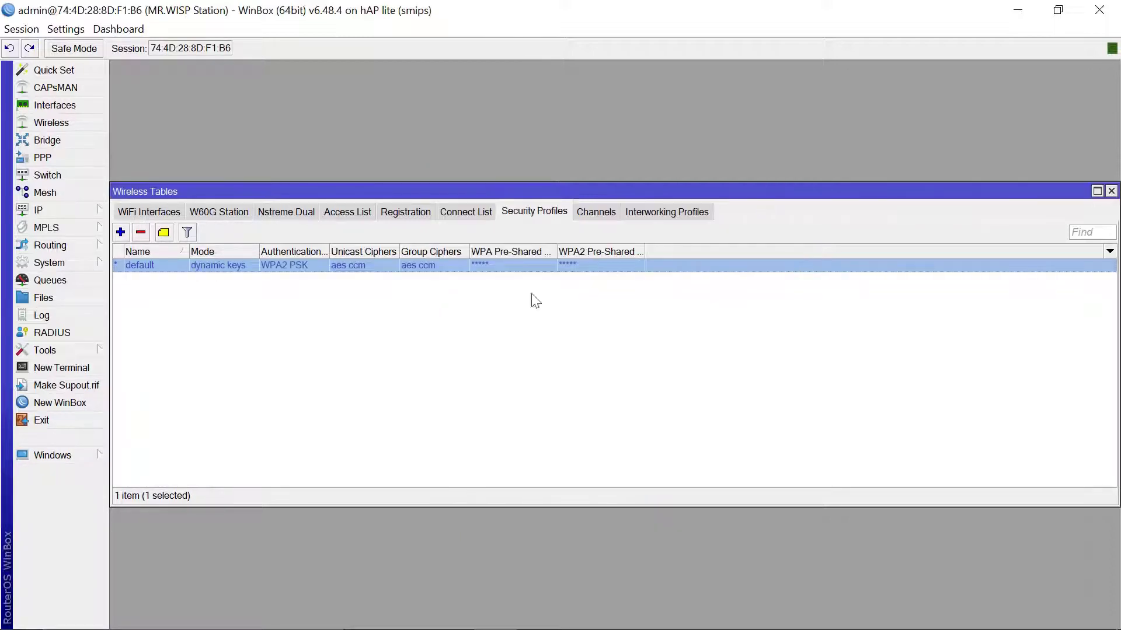
- Set the band in wlan1's wireless settings to 2GHz-B/G/N
click(144, 212)
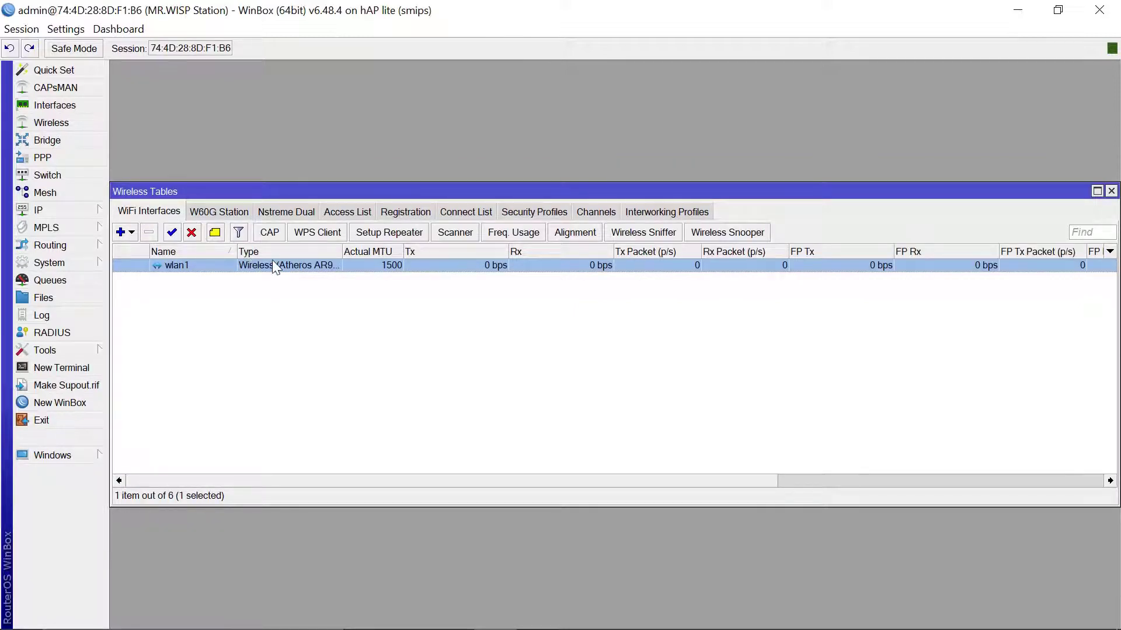
double_click(331, 266)
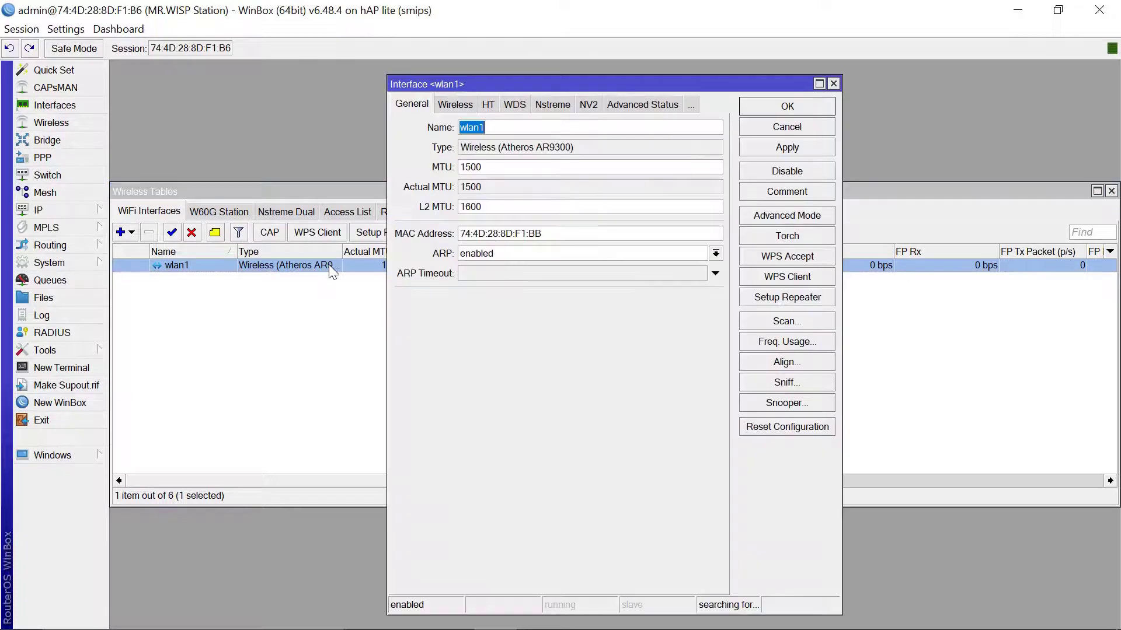
click(456, 104)
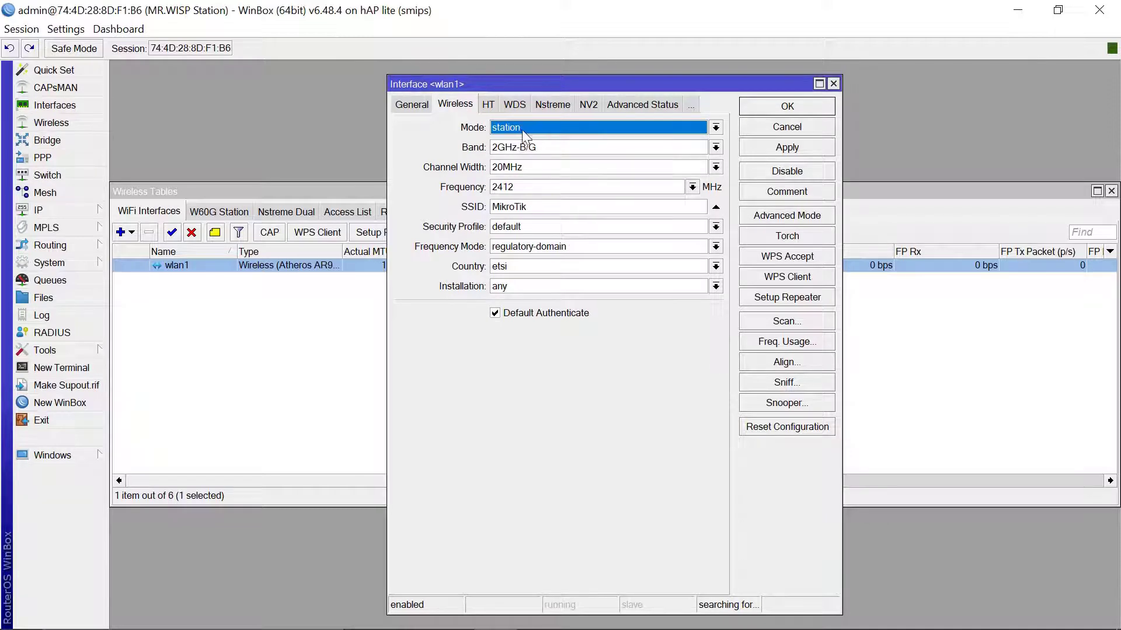
click(715, 147)
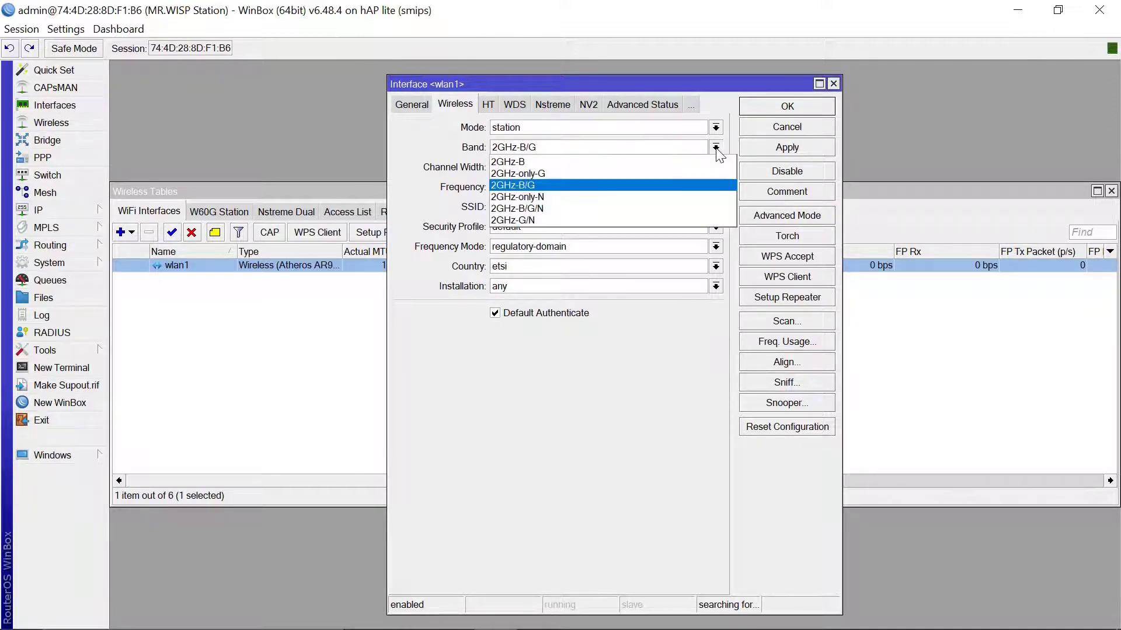
click(579, 208)
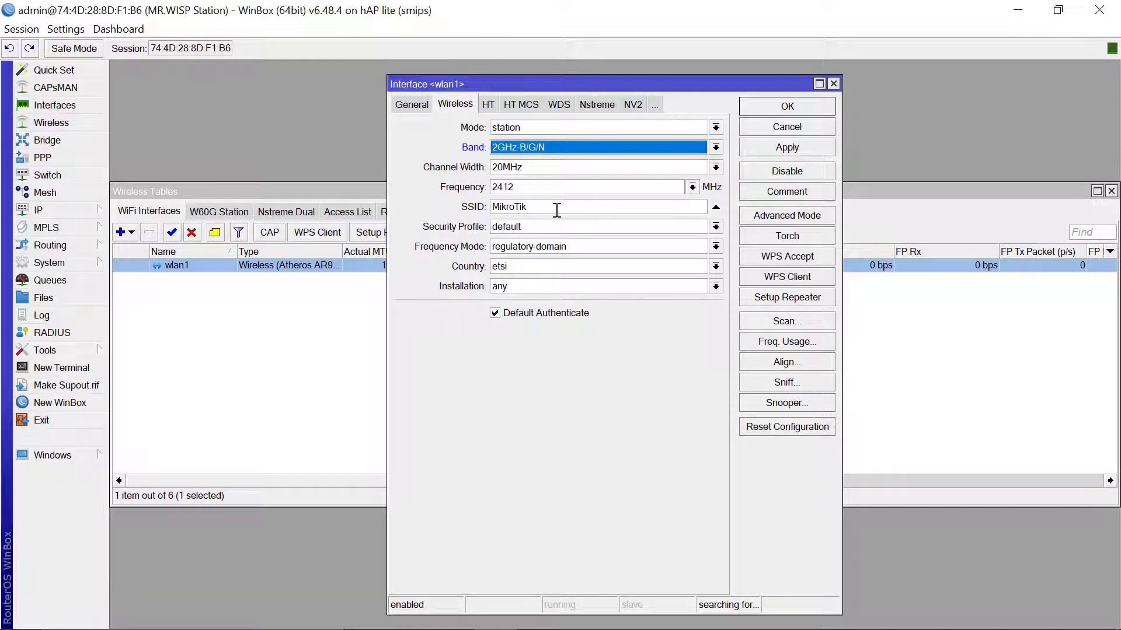
- Scan for wireless networks on wlan1 and connect to the Mr.WISP access point
click(797, 321)
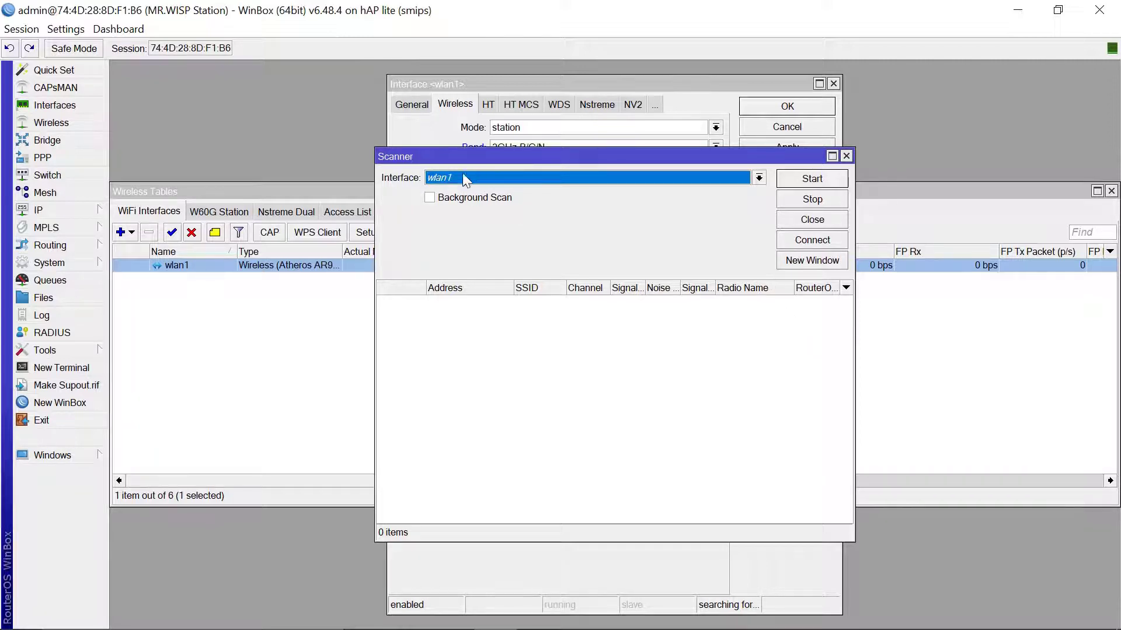
click(817, 179)
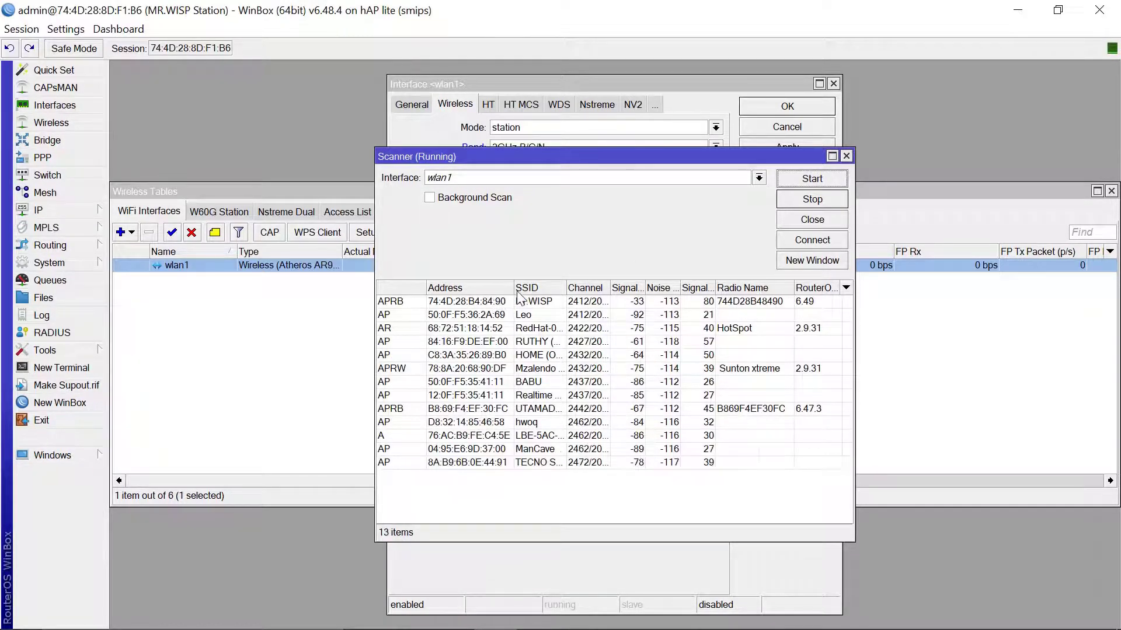
drag(513, 281, 470, 282)
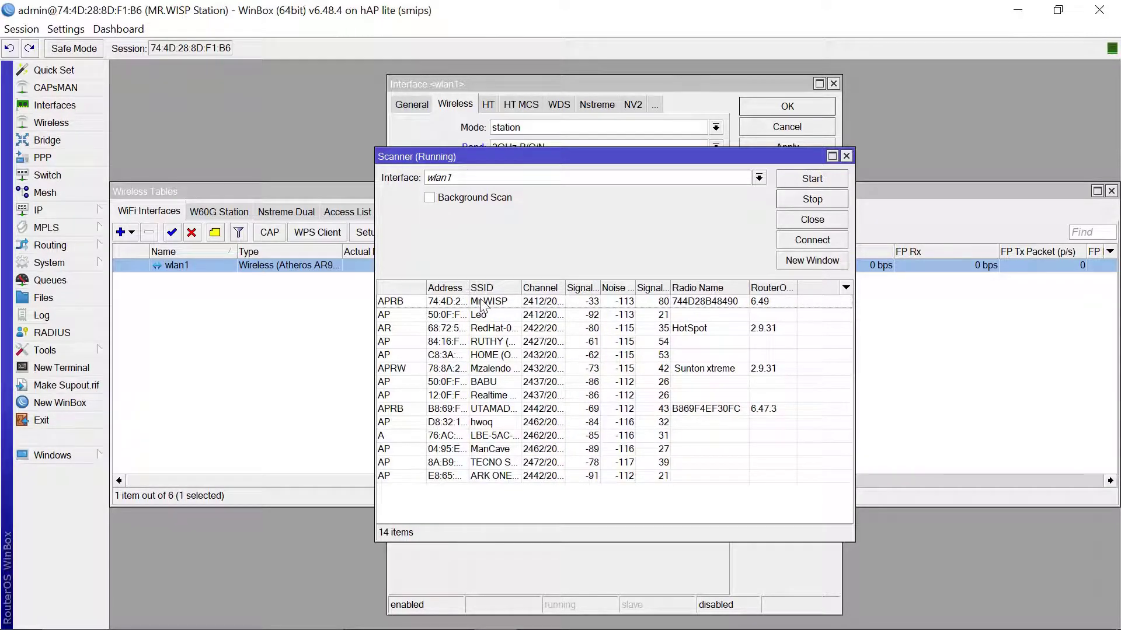
click(480, 305)
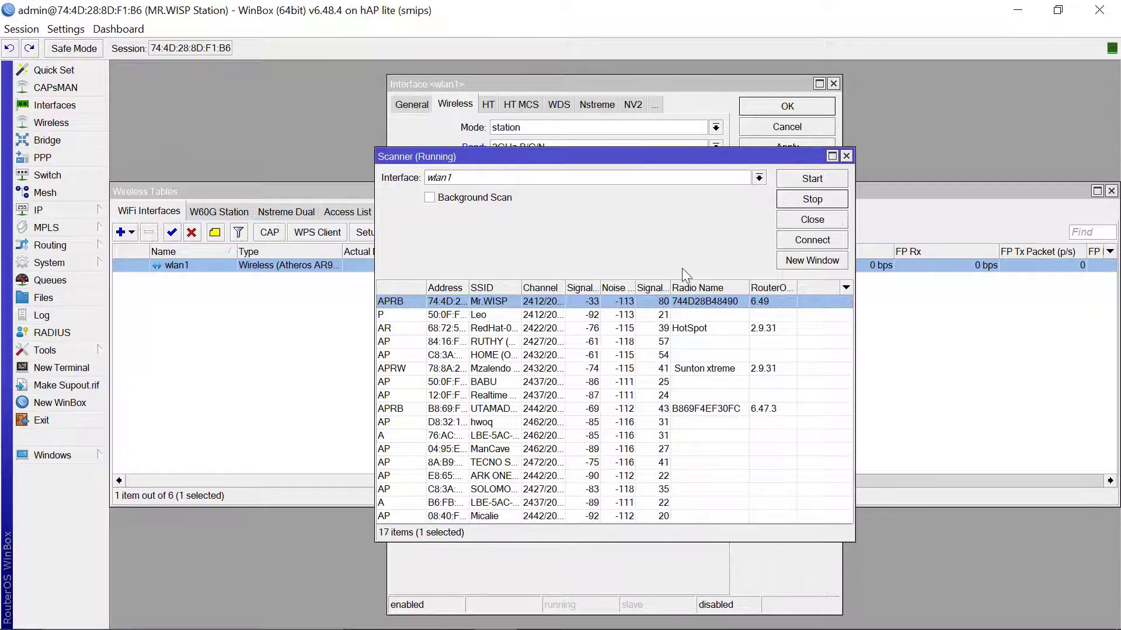
click(812, 240)
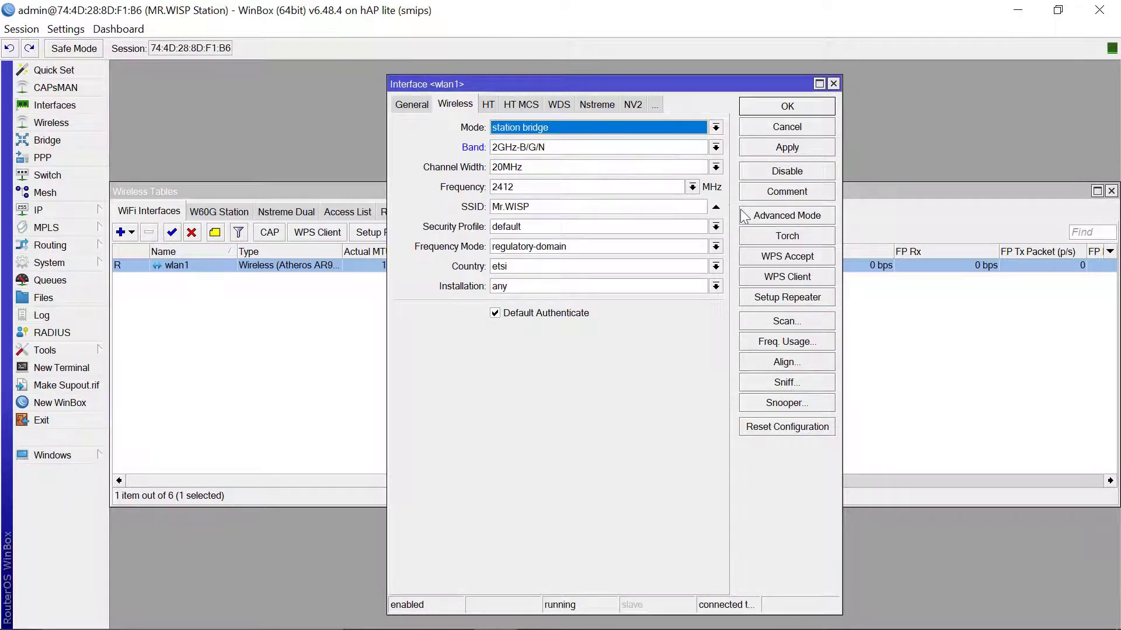
- Set the station's wlan1 country to kenya and installation to indoor
click(715, 268)
text(kenya)
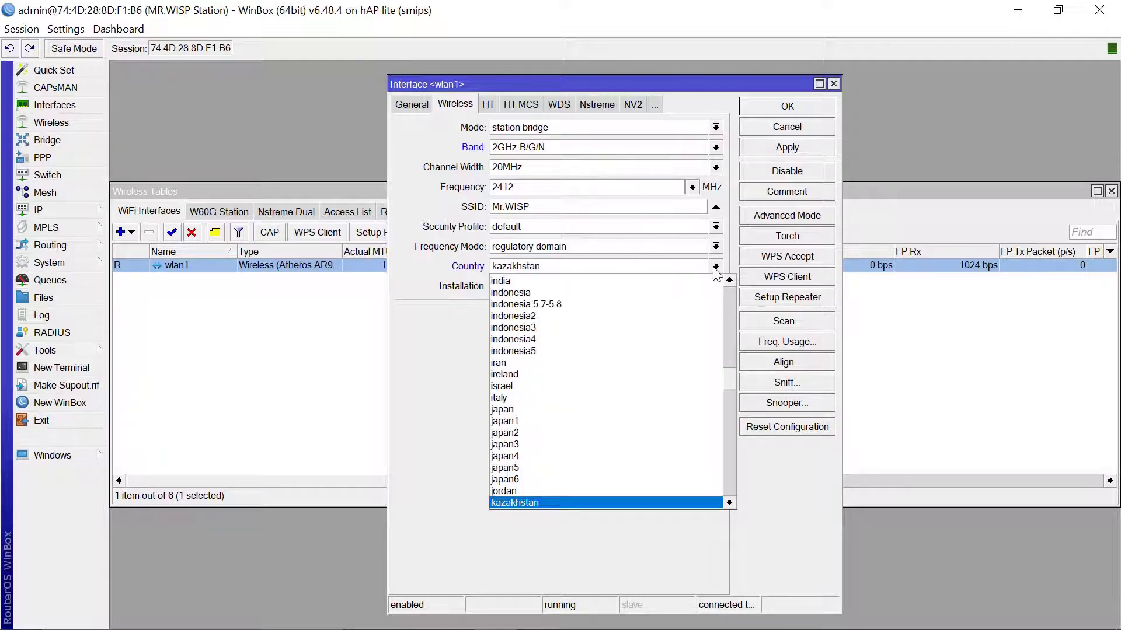
key(Return)
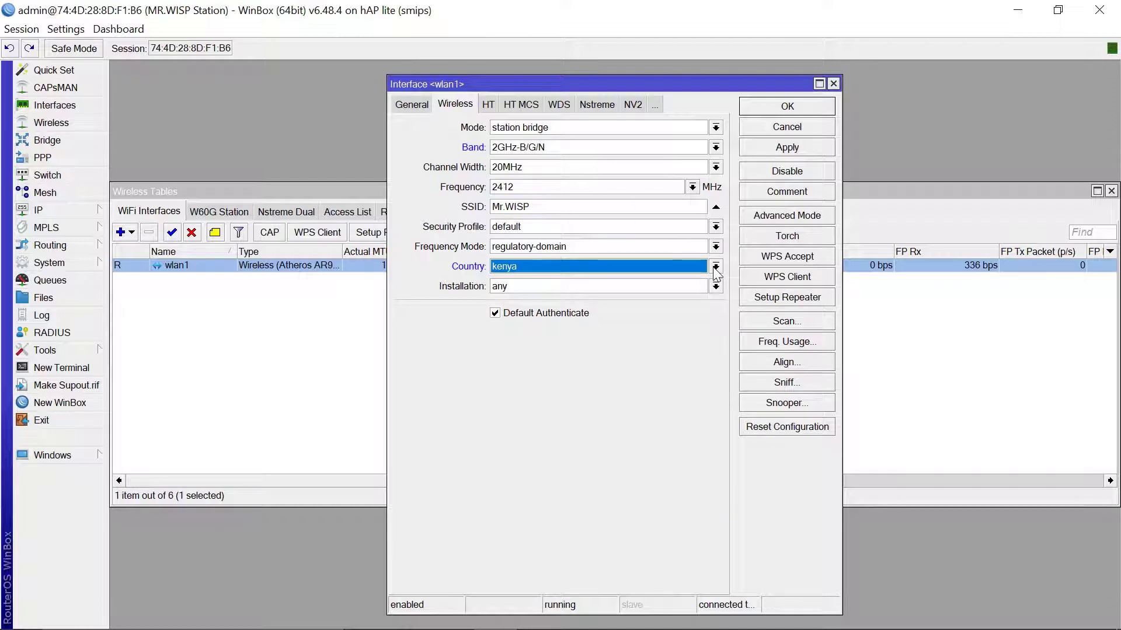
click(715, 286)
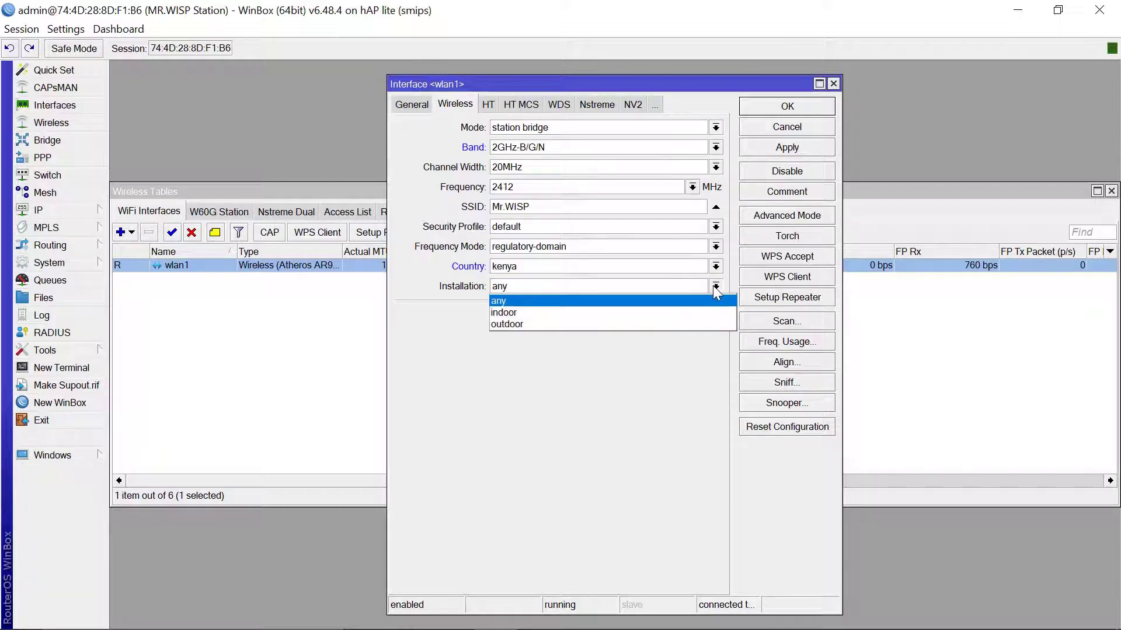
click(593, 313)
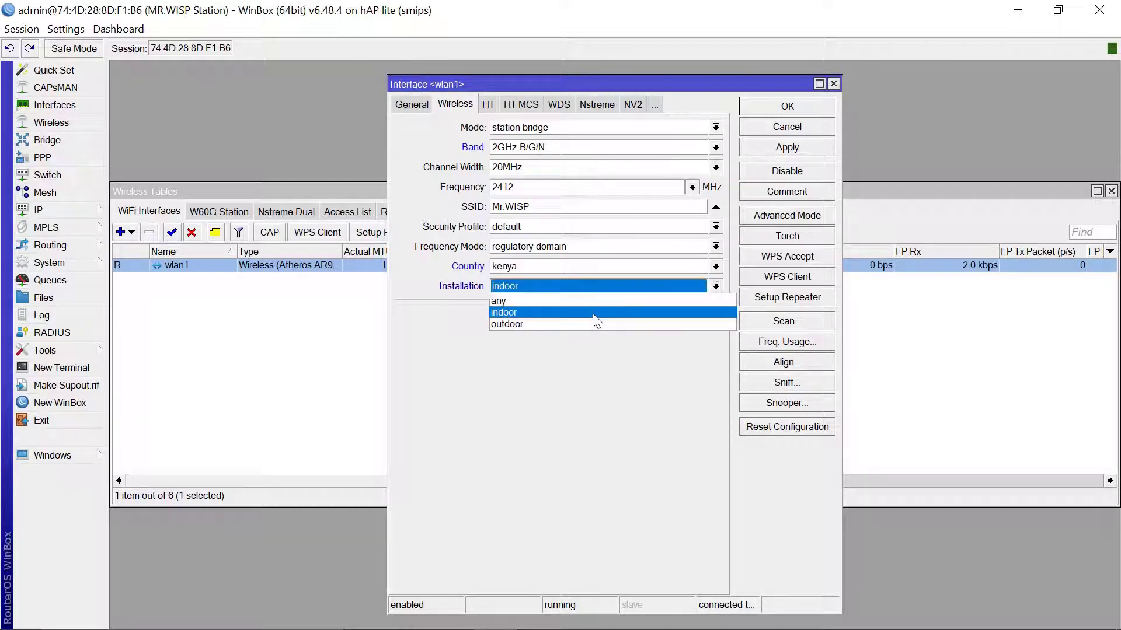
- Save the station's wlan1 wireless settings and check the access point's entry in the wireless registration table
click(791, 149)
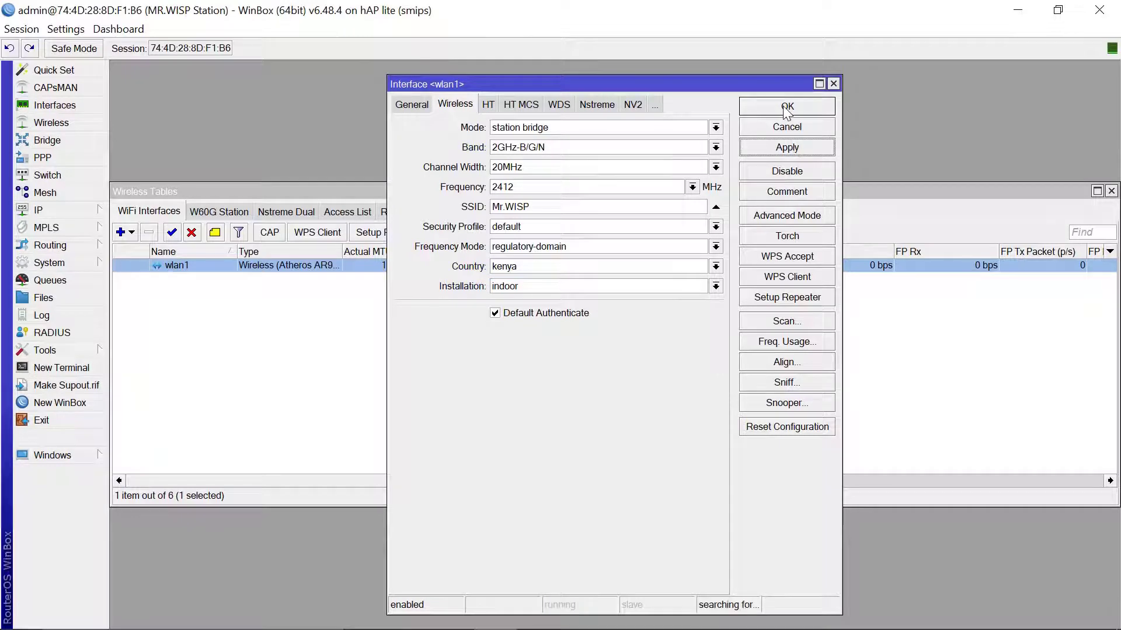
click(784, 110)
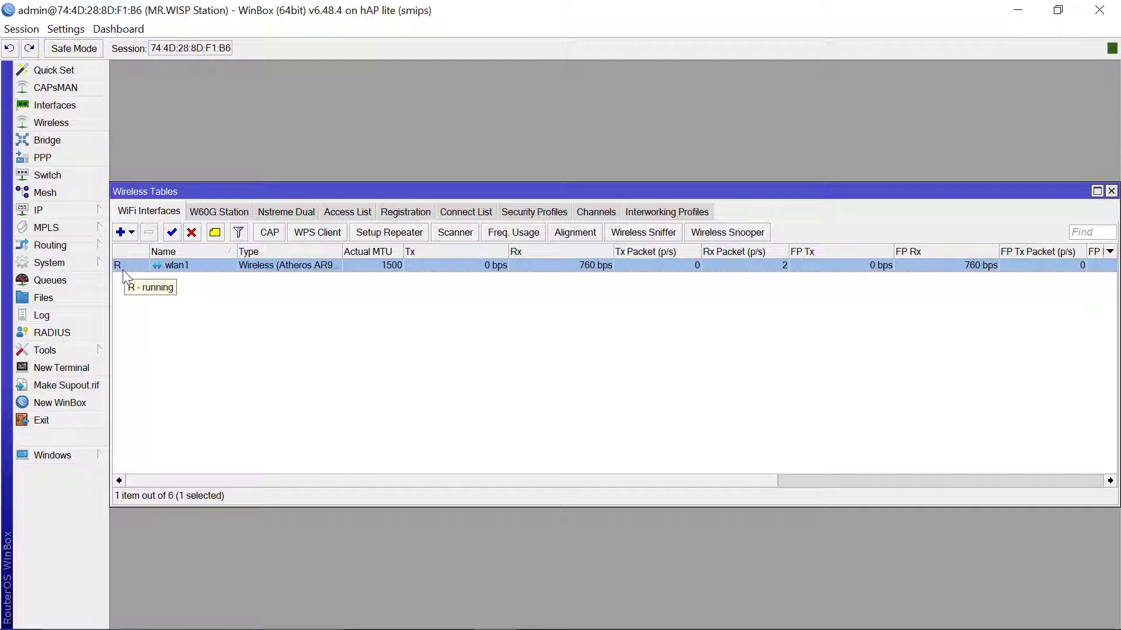
click(400, 215)
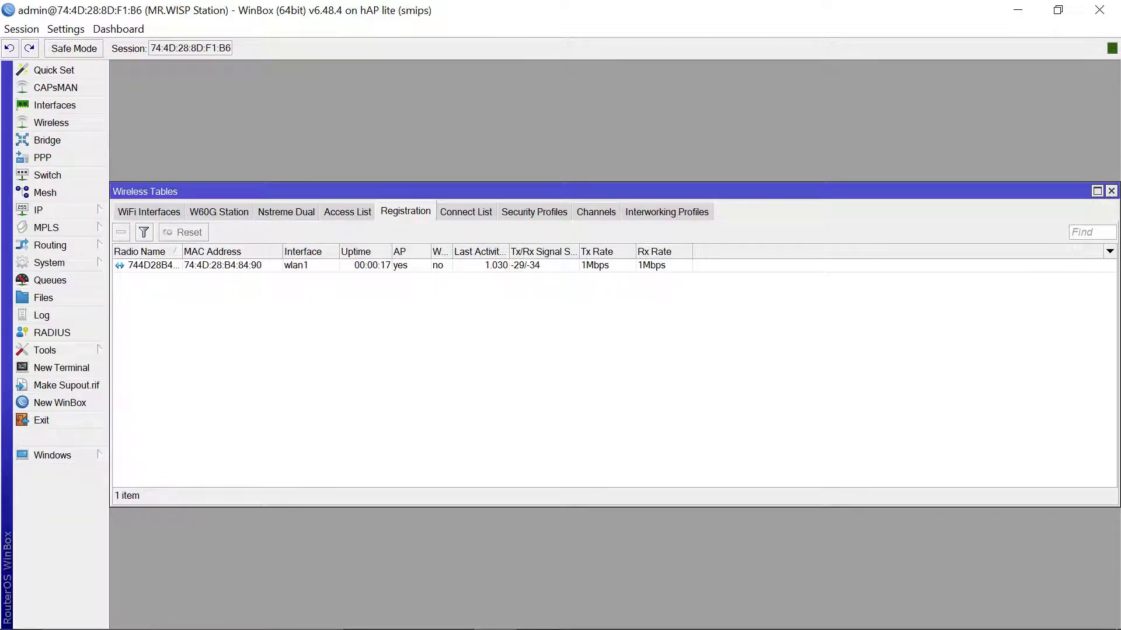
click(1111, 191)
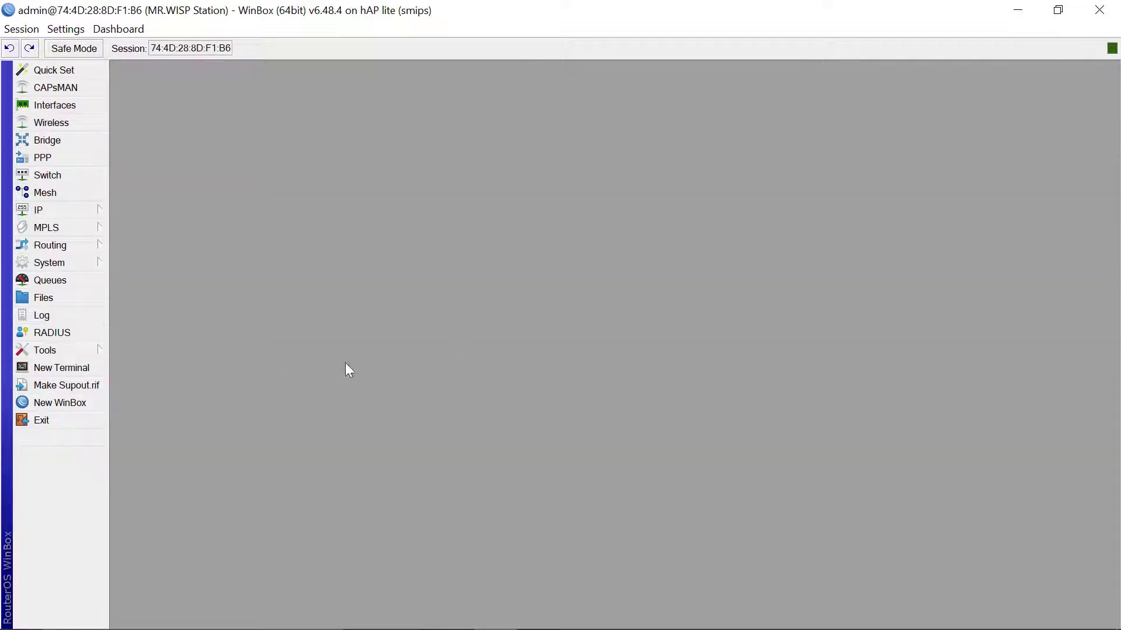
- Ping 8.8.8.8 from a new terminal and move the terminal window out of the way while it runs
click(66, 369)
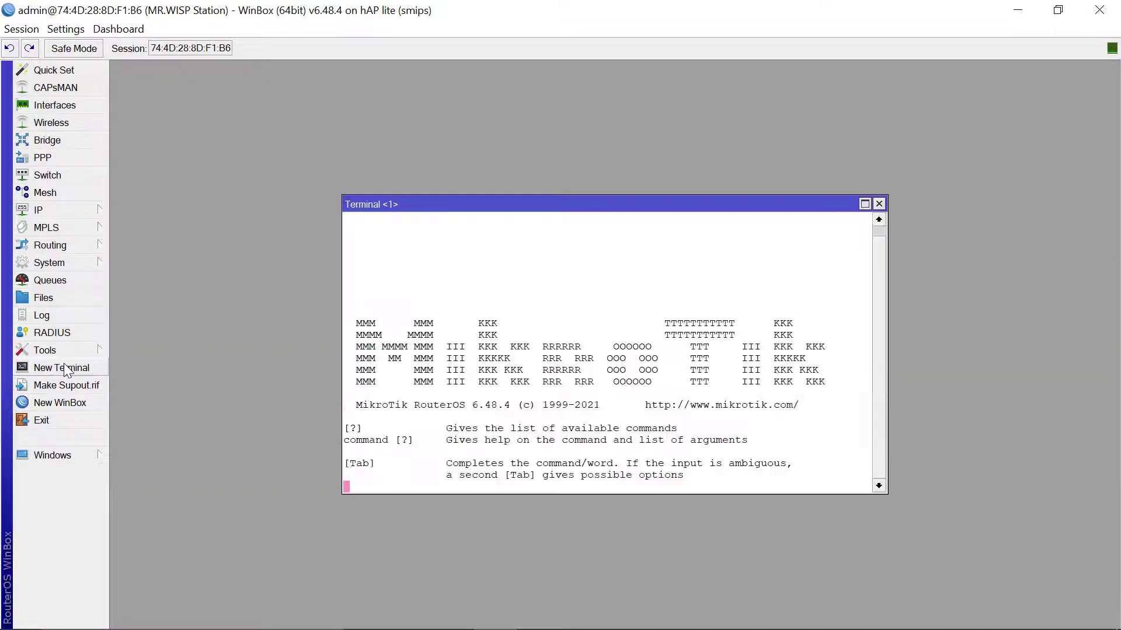
text(ping )
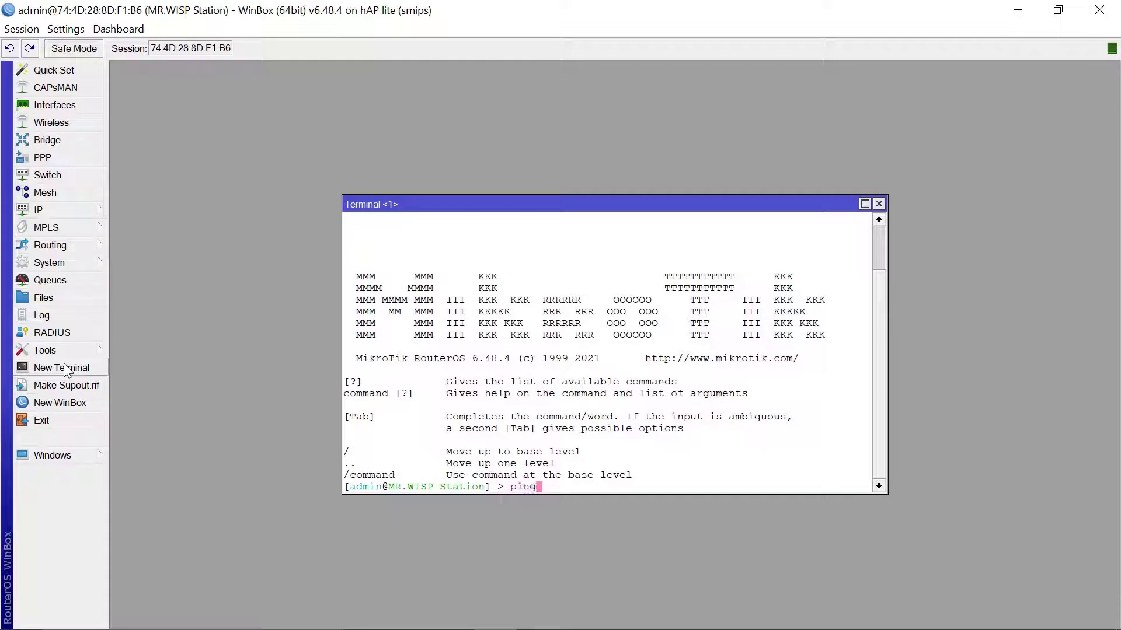
text(8.8.8.8)
key(Return)
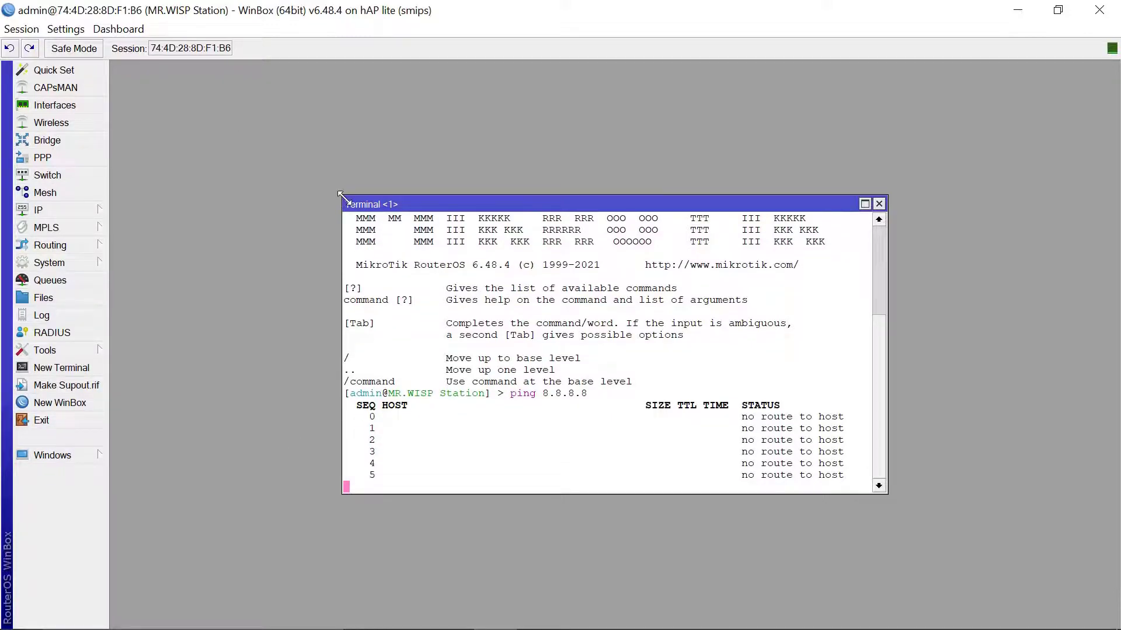
drag(342, 195, 315, 226)
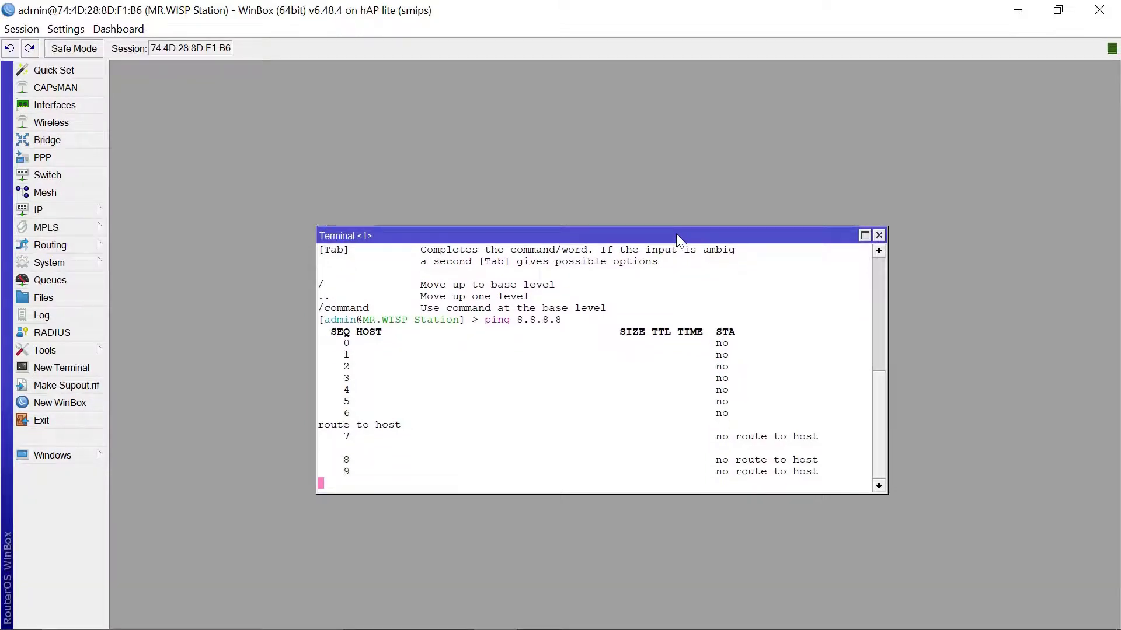
drag(677, 235, 907, 360)
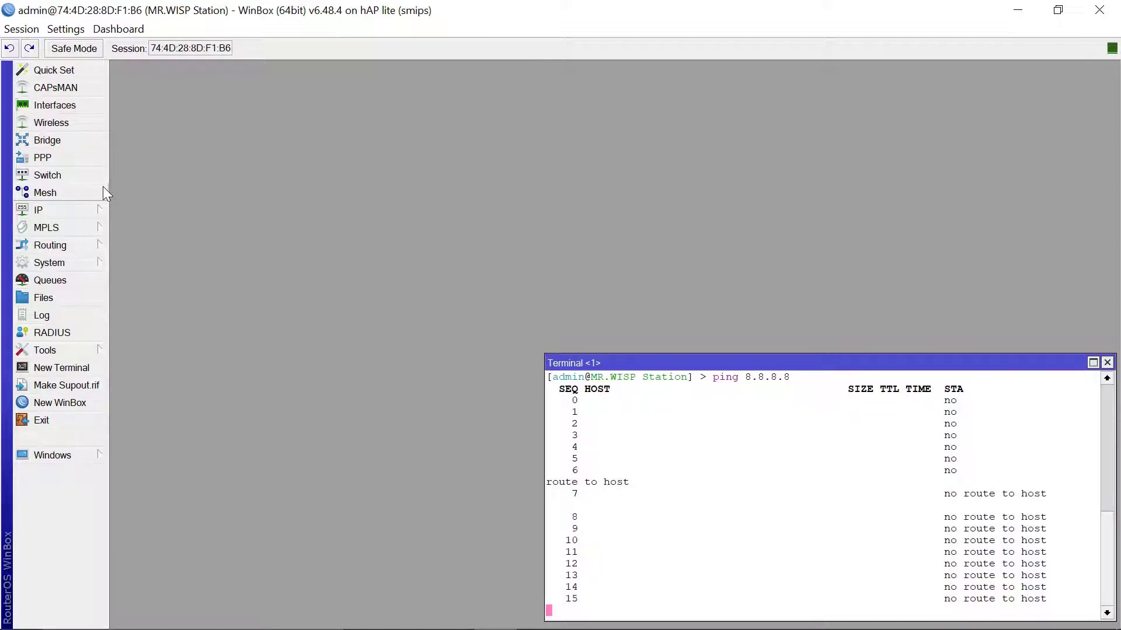
- Add a DHCP client on wlan1 with peer DNS, peer NTP and the default route enabled
click(54, 209)
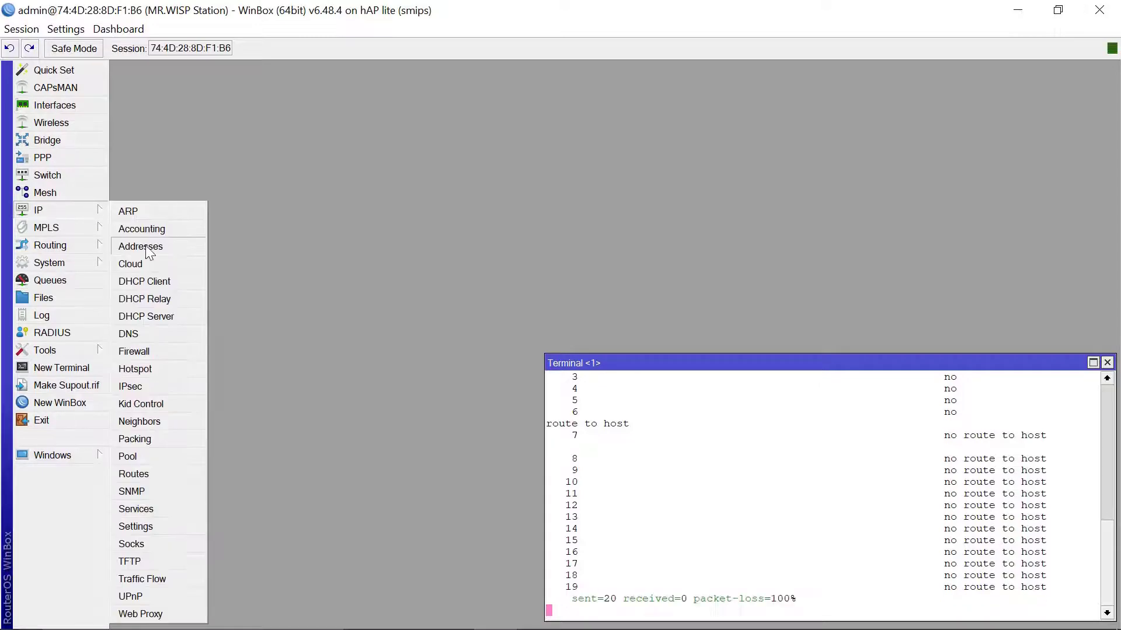
click(168, 282)
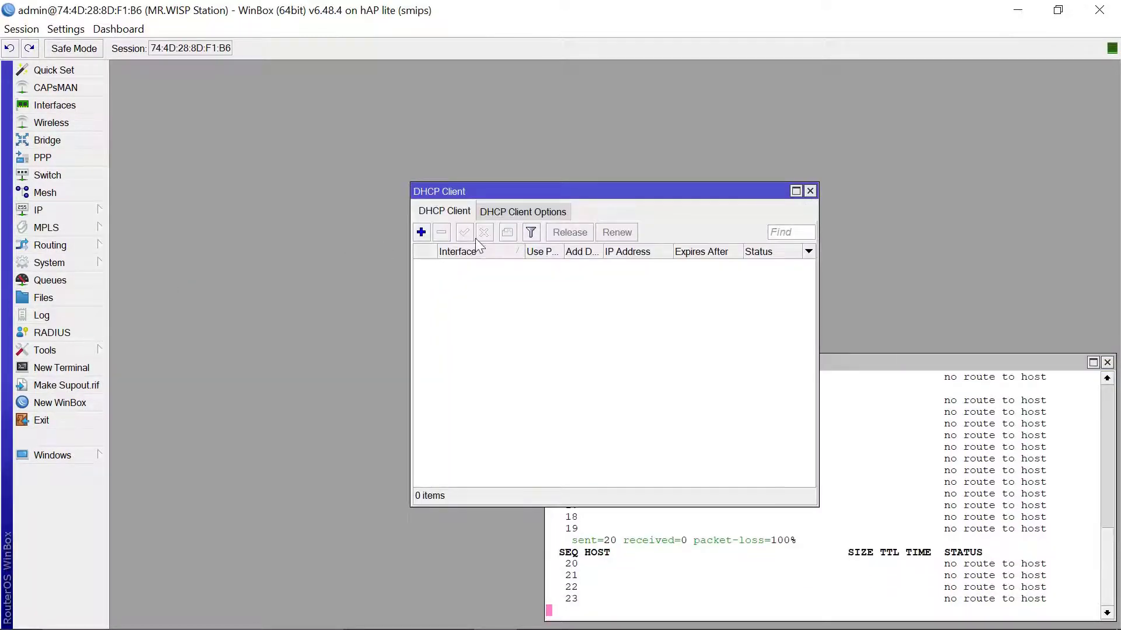
click(420, 233)
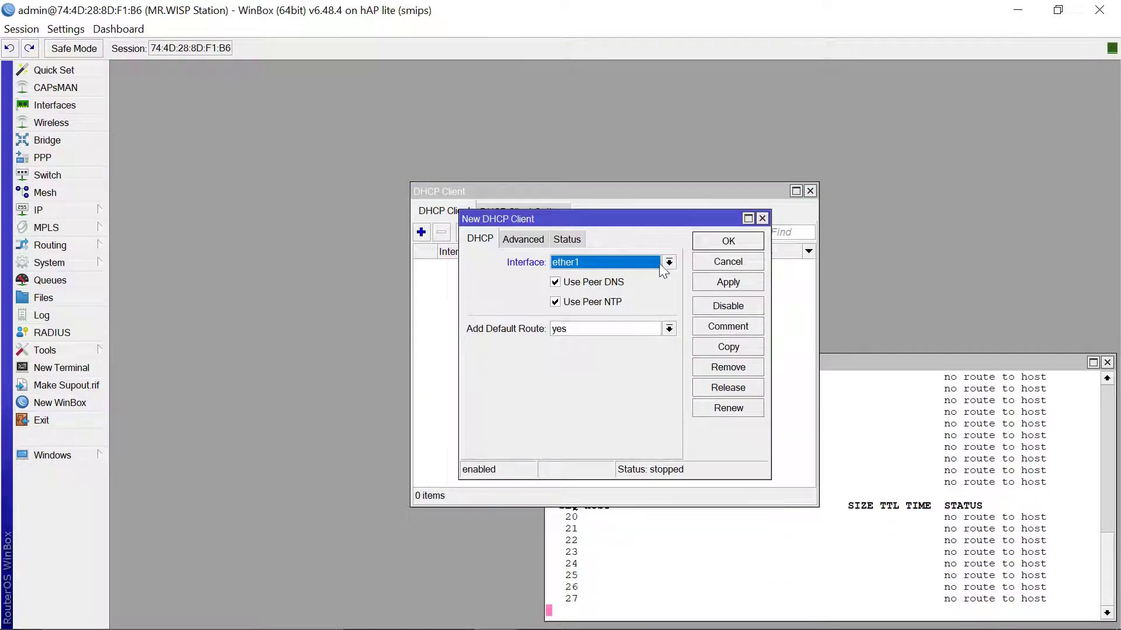
click(670, 262)
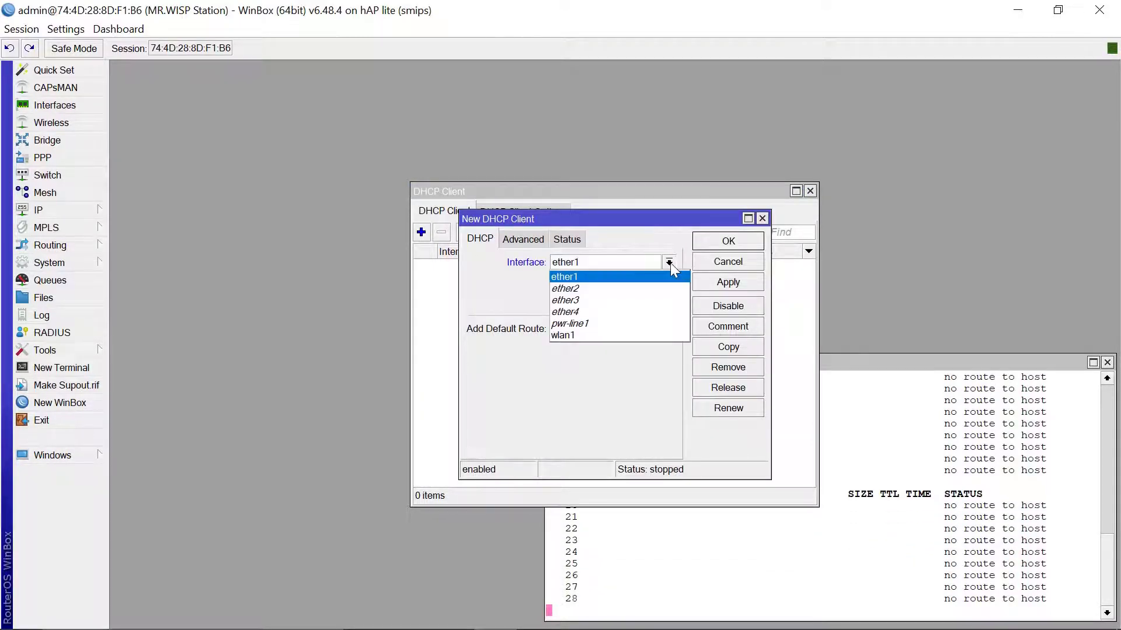
click(587, 334)
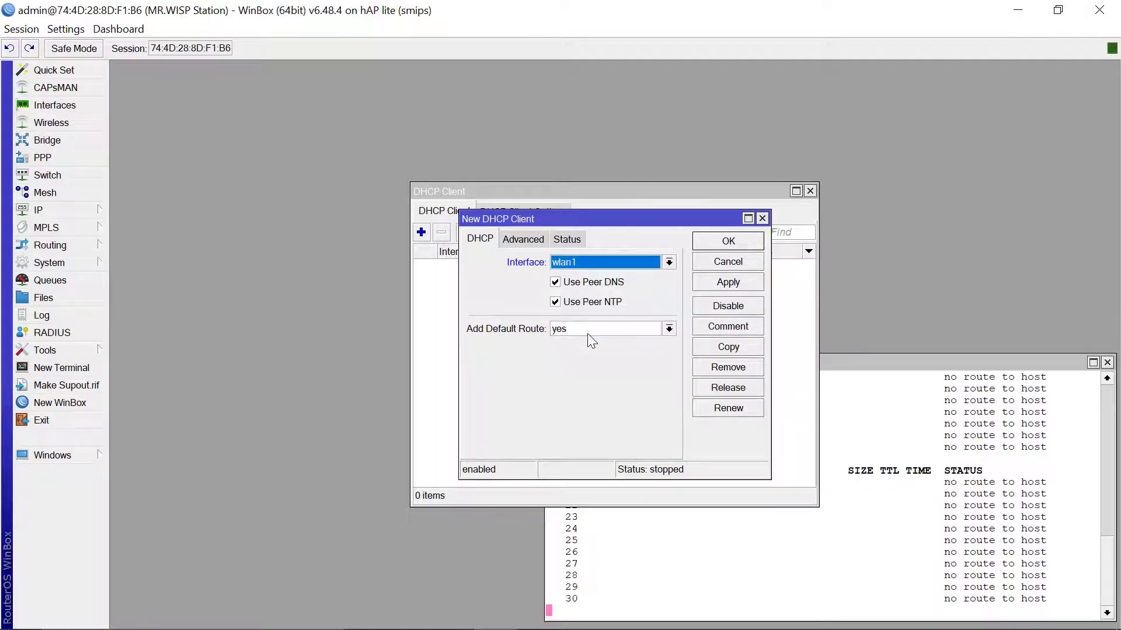
click(735, 284)
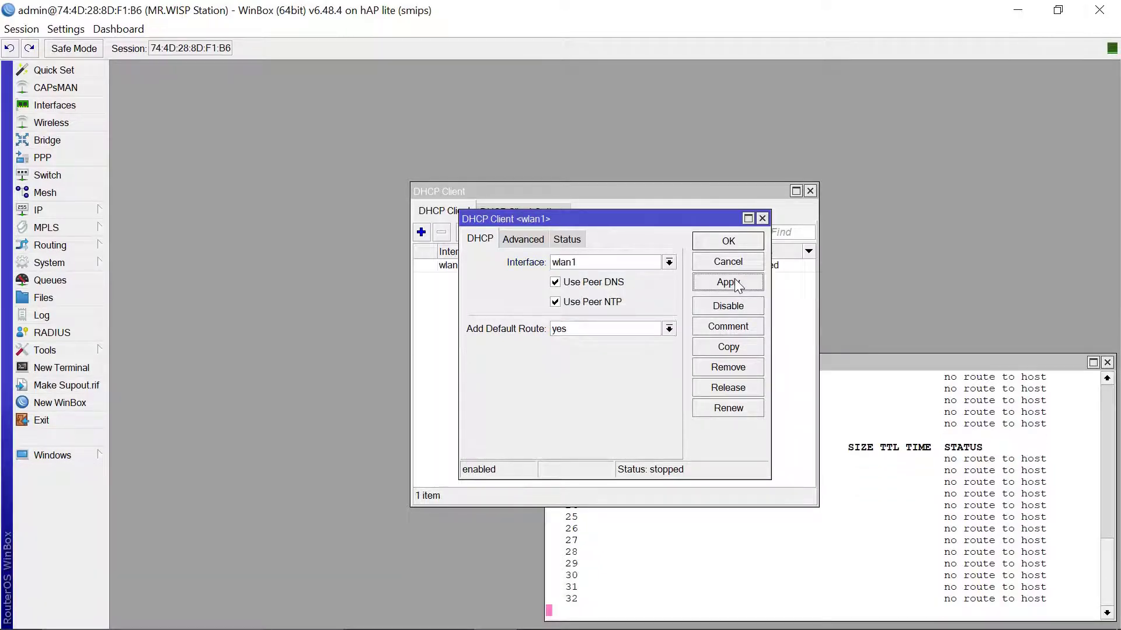
click(725, 241)
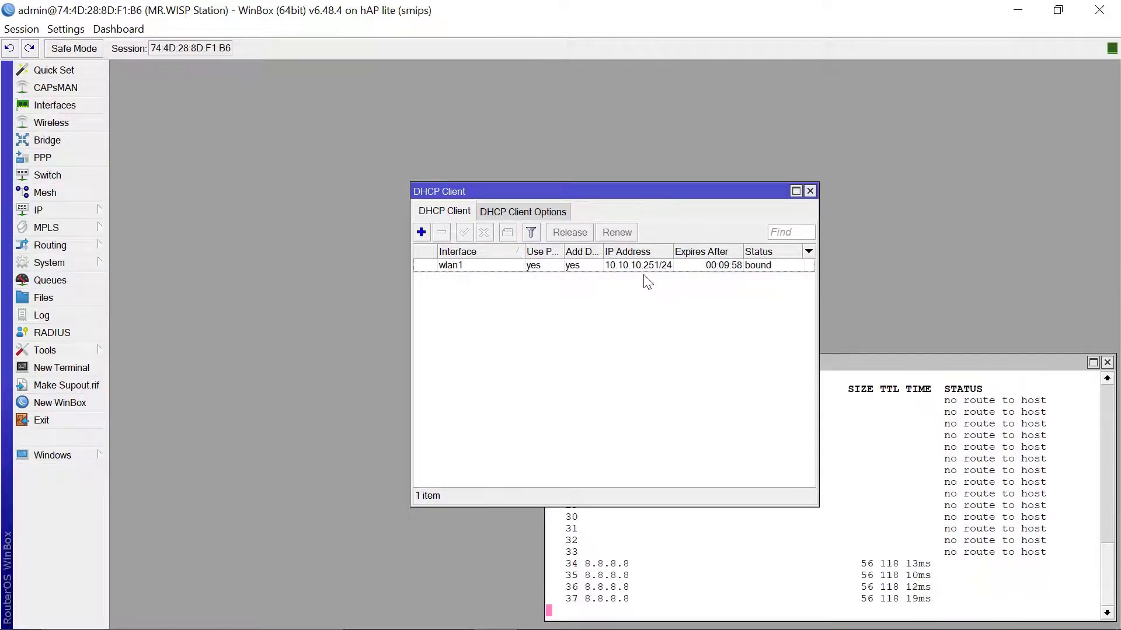
- Check the replies of the running ping to 8.8.8.8, and close the terminal and DHCP client windows
click(904, 428)
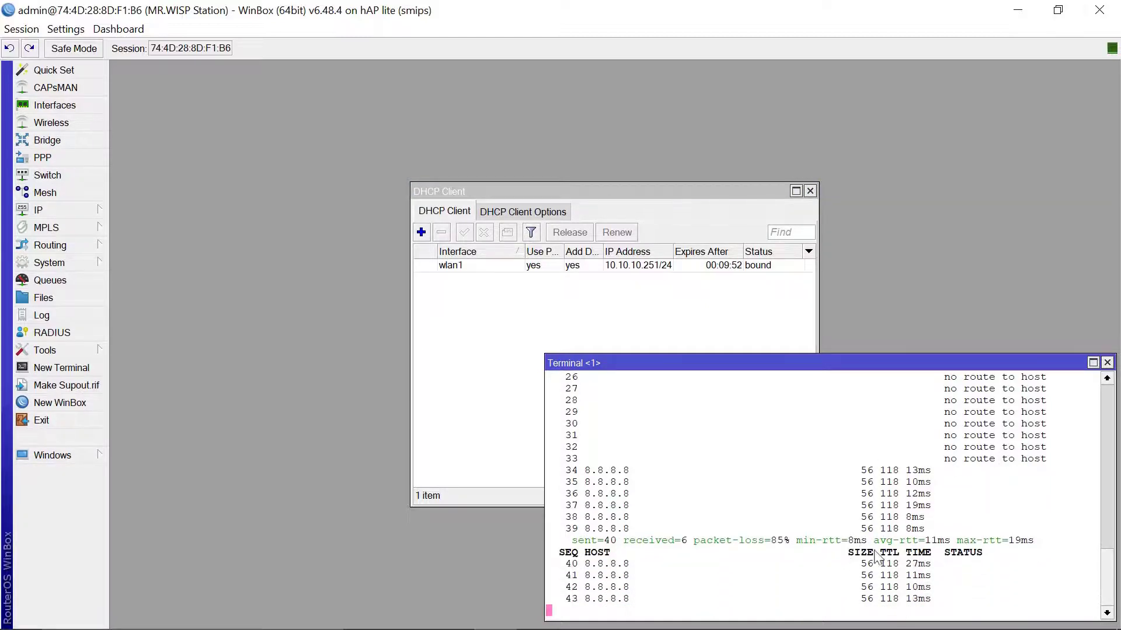
click(1107, 363)
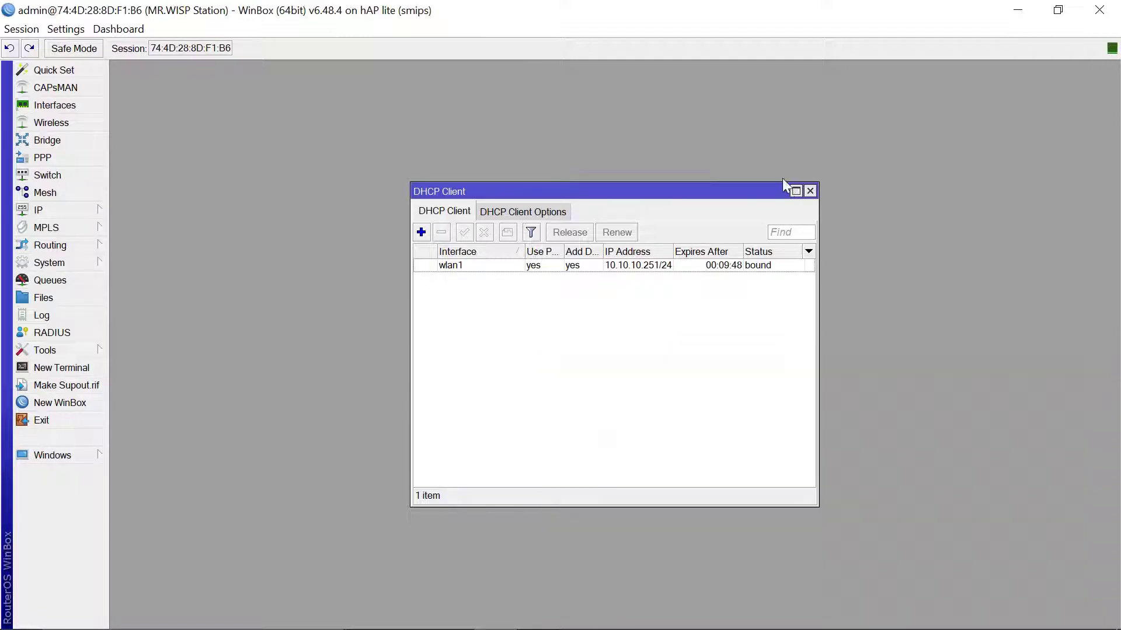
click(810, 191)
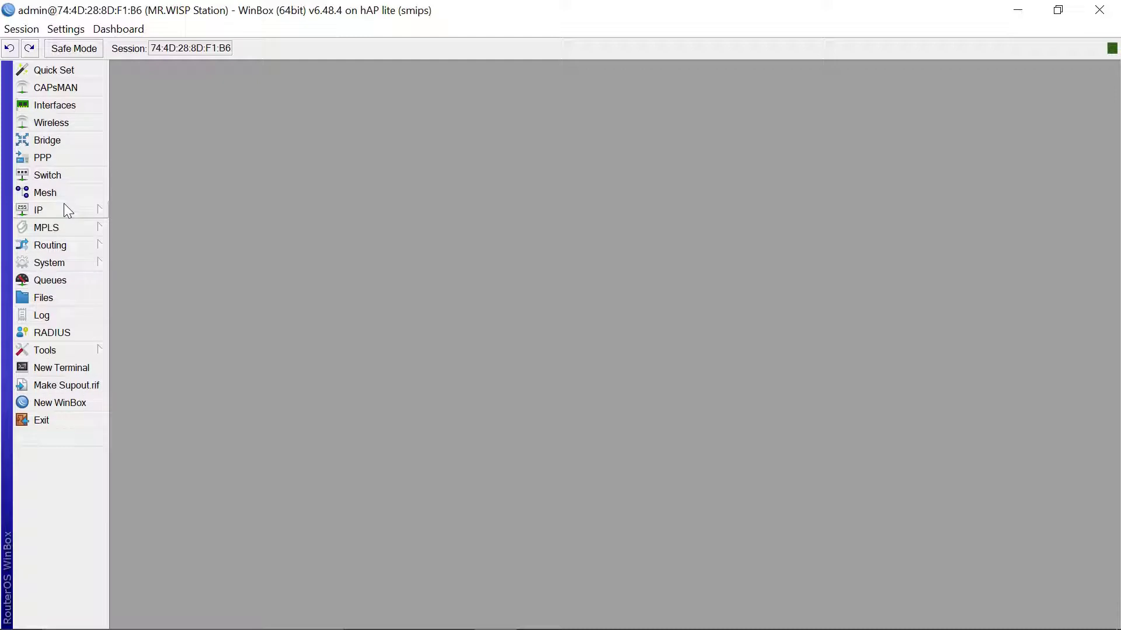
- Create a bridge interface named bridge1 with the default settings
click(49, 143)
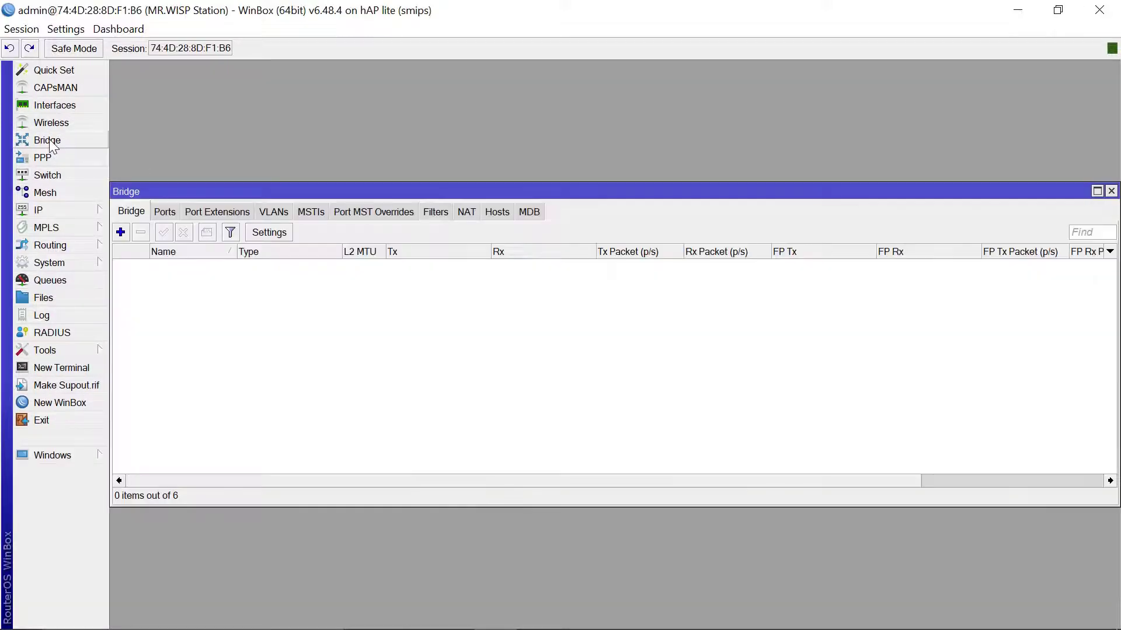
click(121, 232)
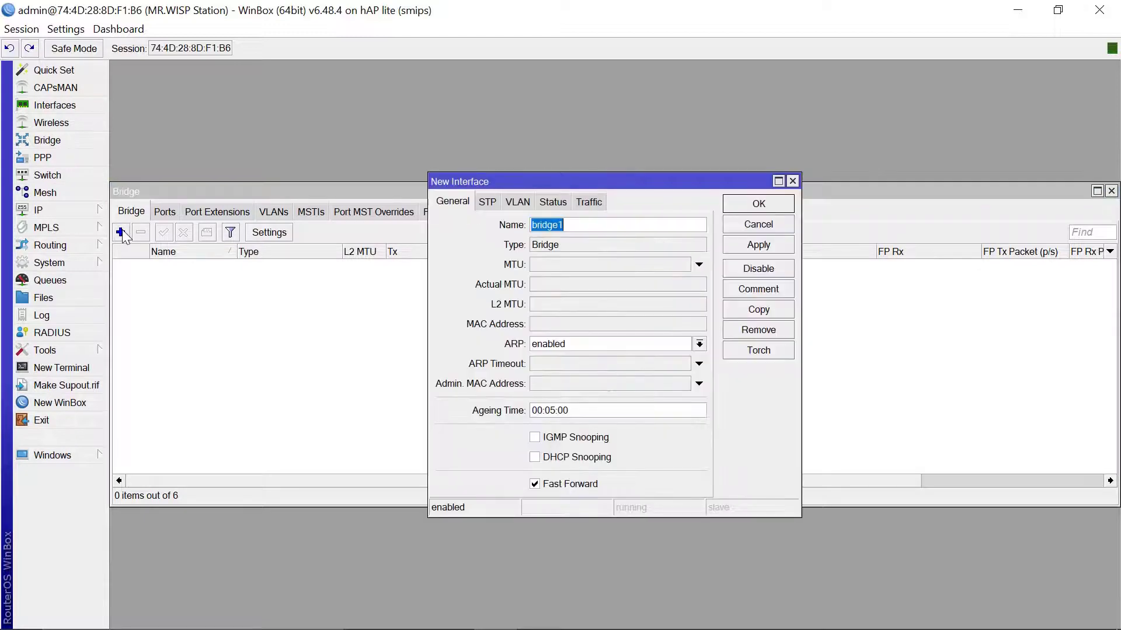
click(759, 203)
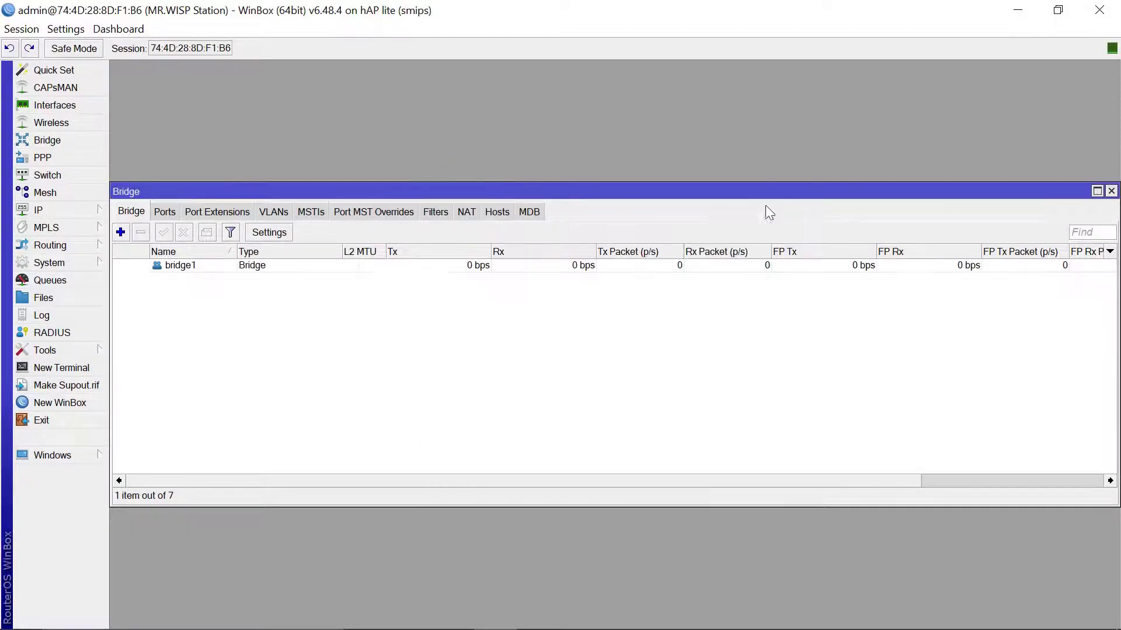
- Add ether1 as a port of bridge1 and reconnect to the station router
click(166, 212)
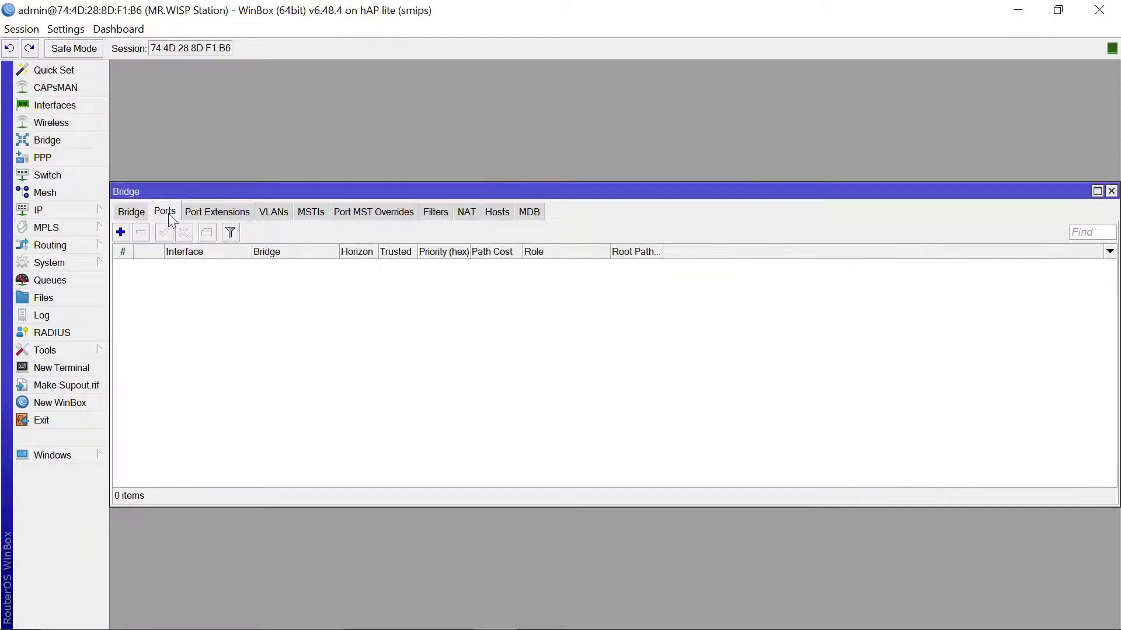
click(124, 233)
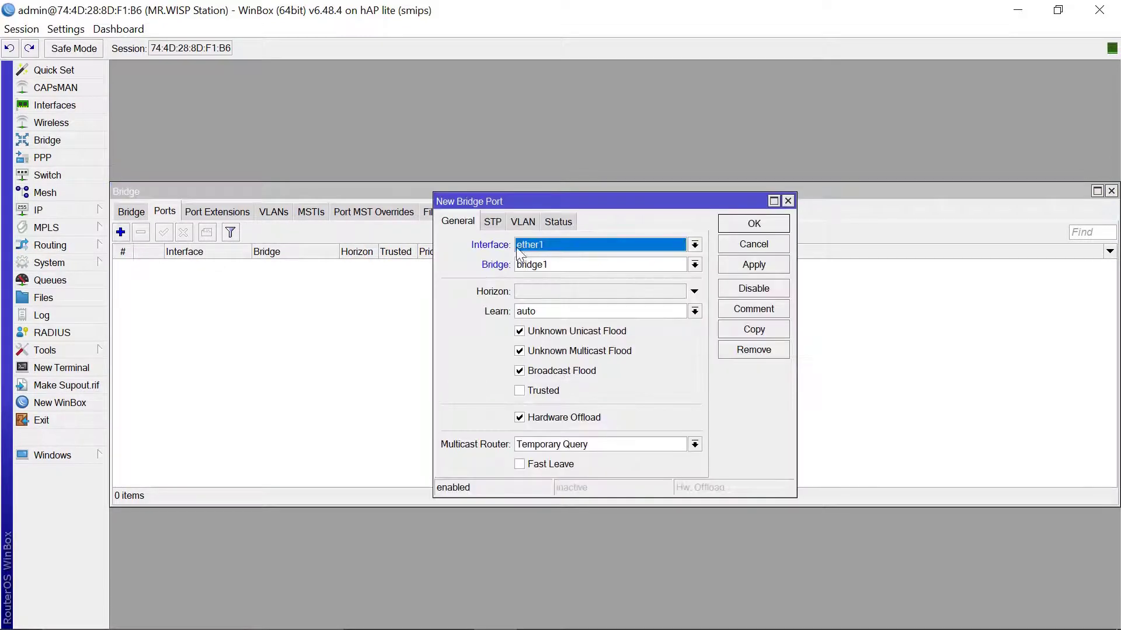
click(751, 225)
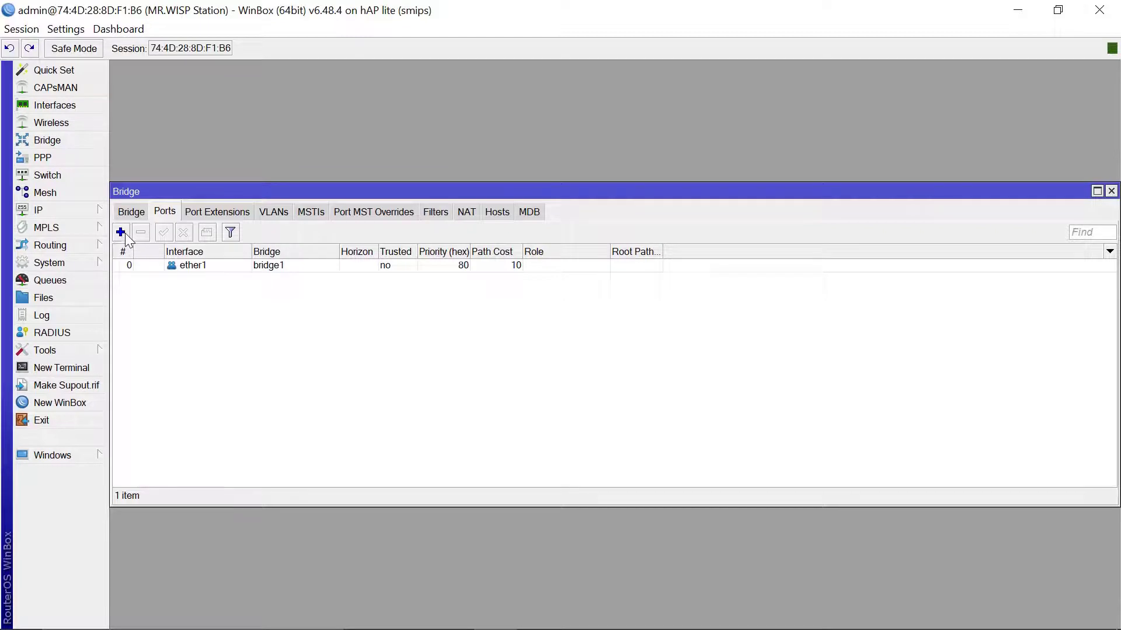
click(121, 233)
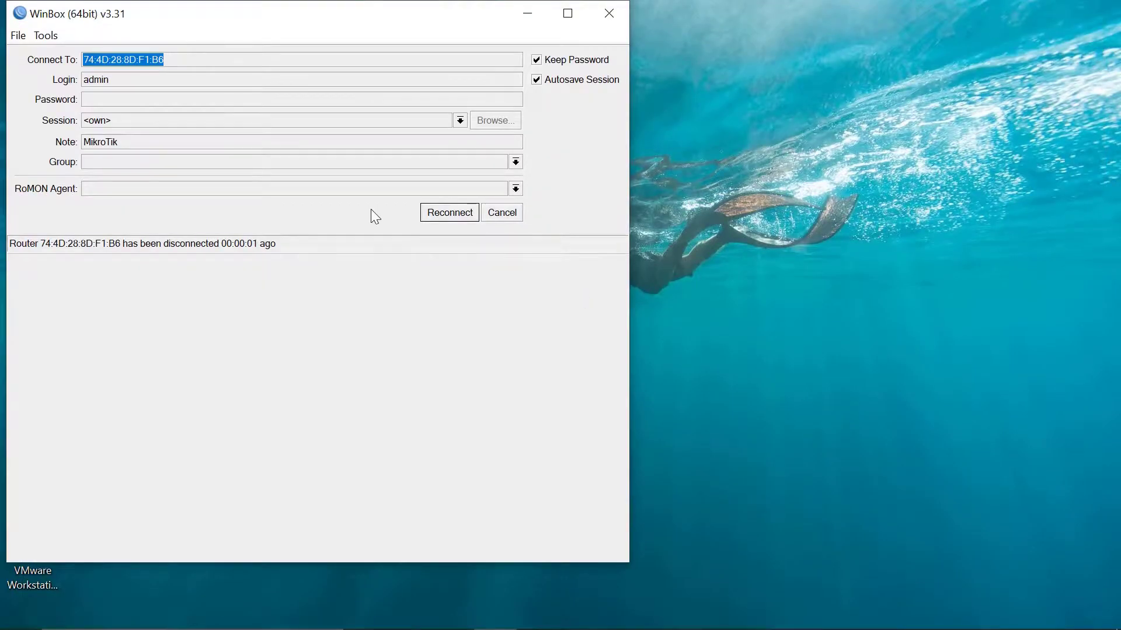
click(449, 213)
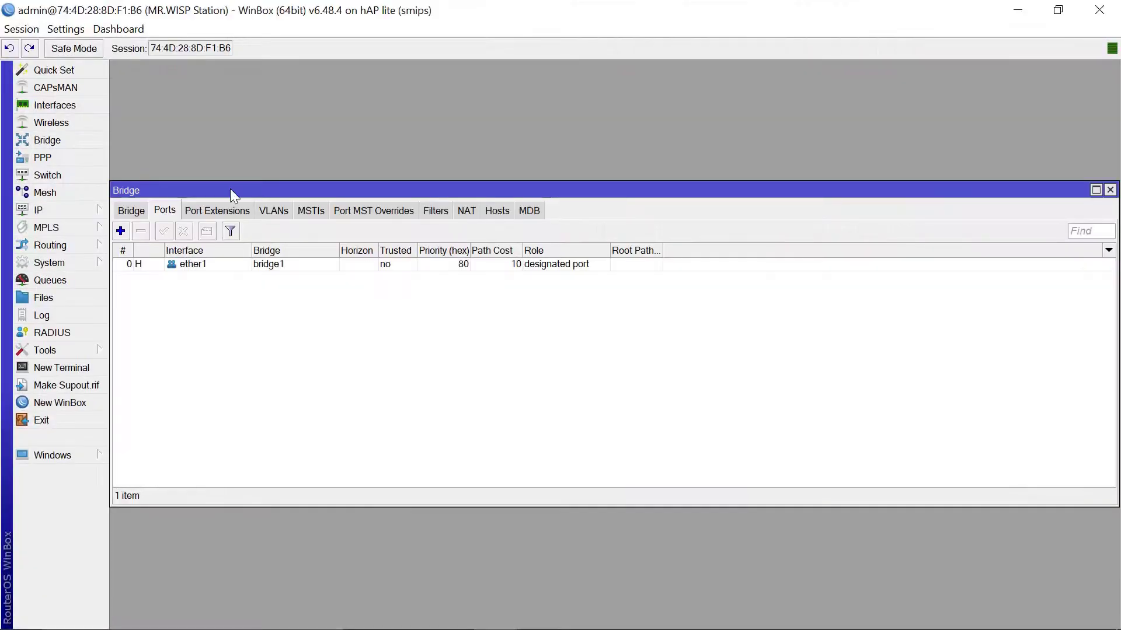
- Add ether2 and ether3 as ports of bridge1
click(121, 231)
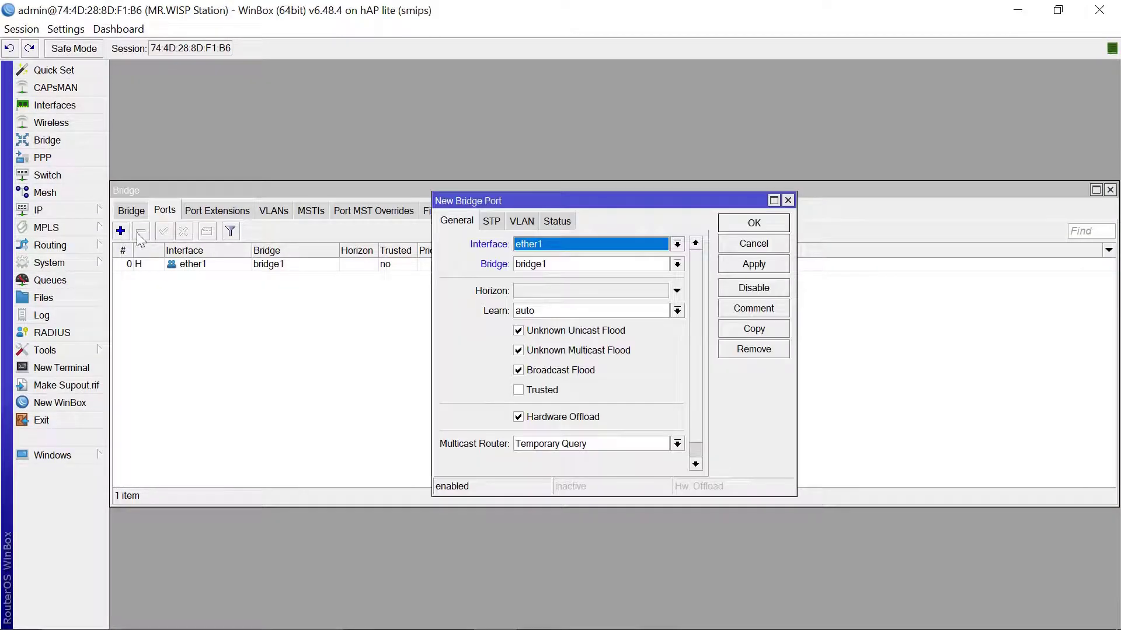
click(677, 245)
click(541, 295)
click(759, 224)
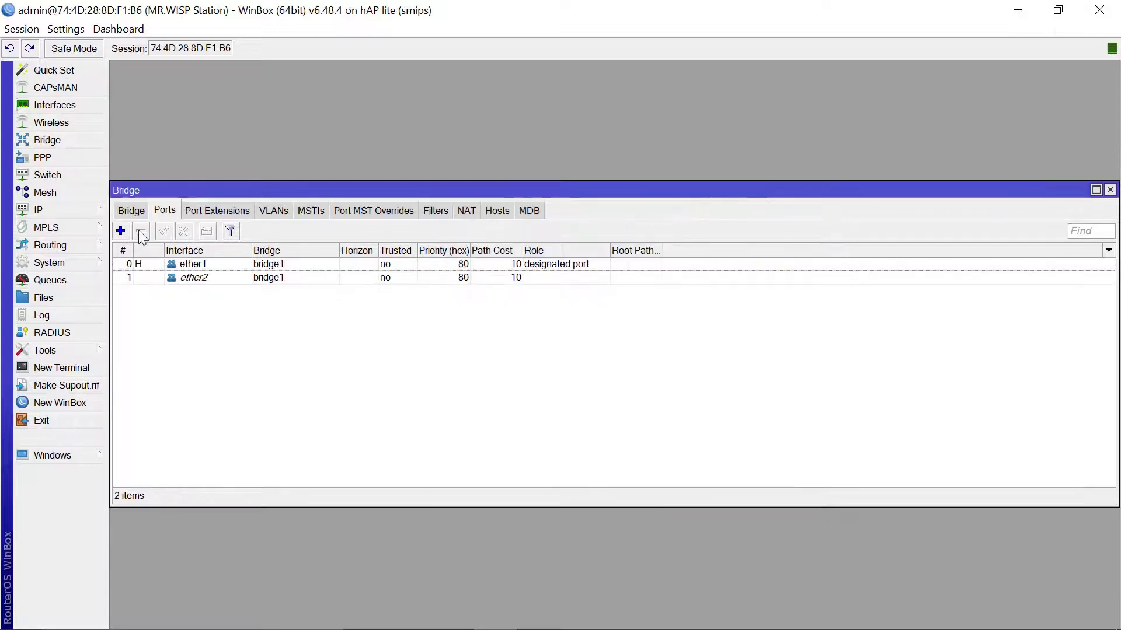
click(121, 231)
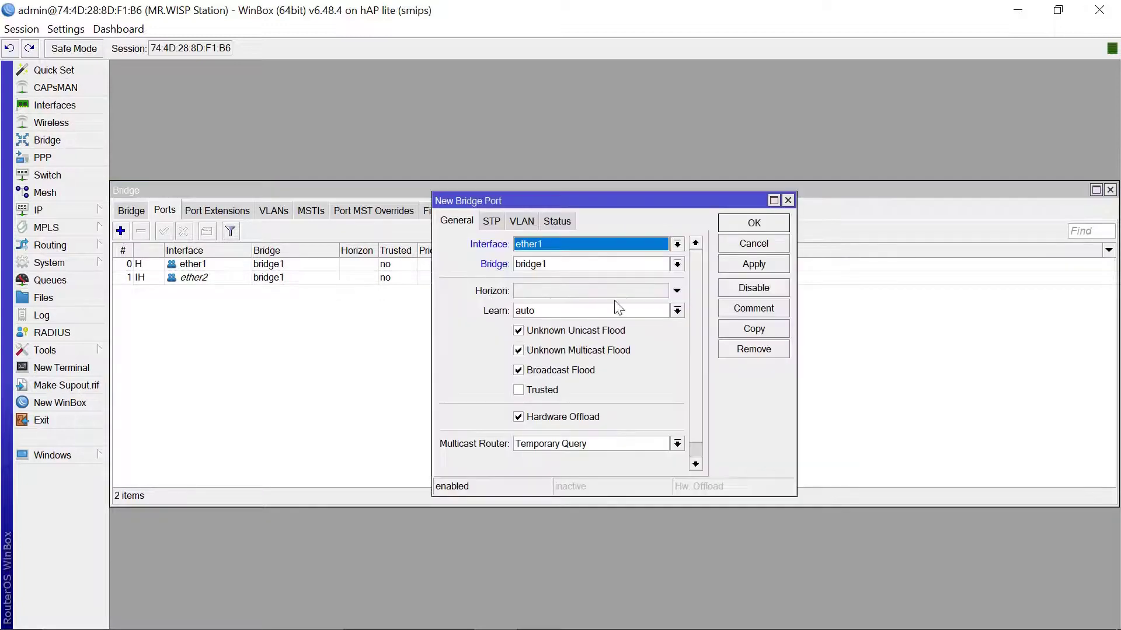
click(677, 245)
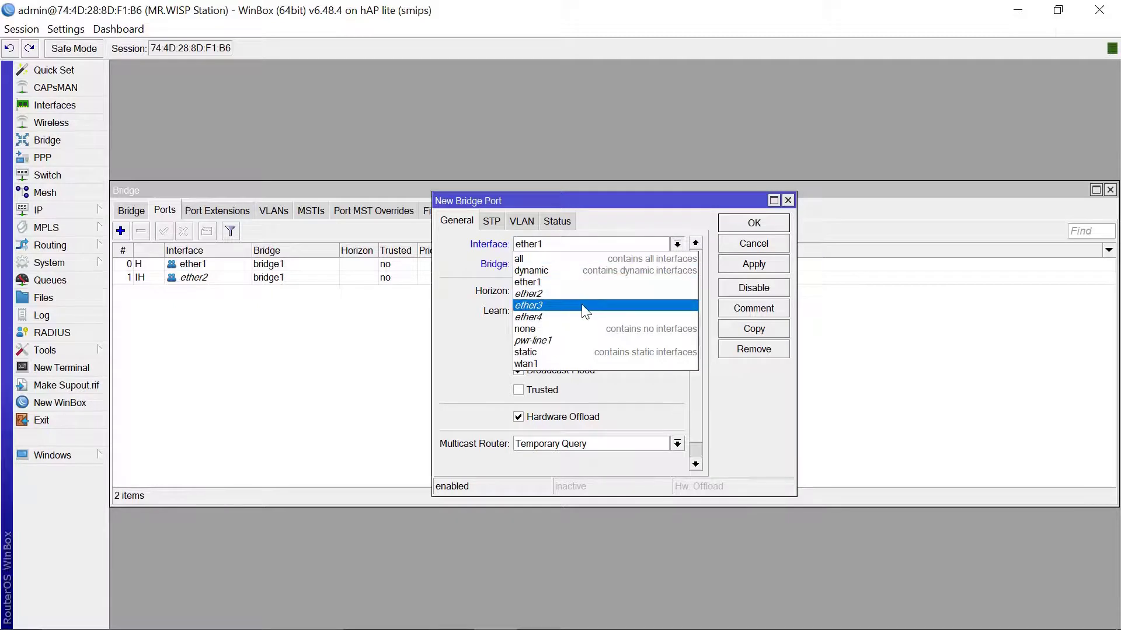
click(585, 306)
click(757, 225)
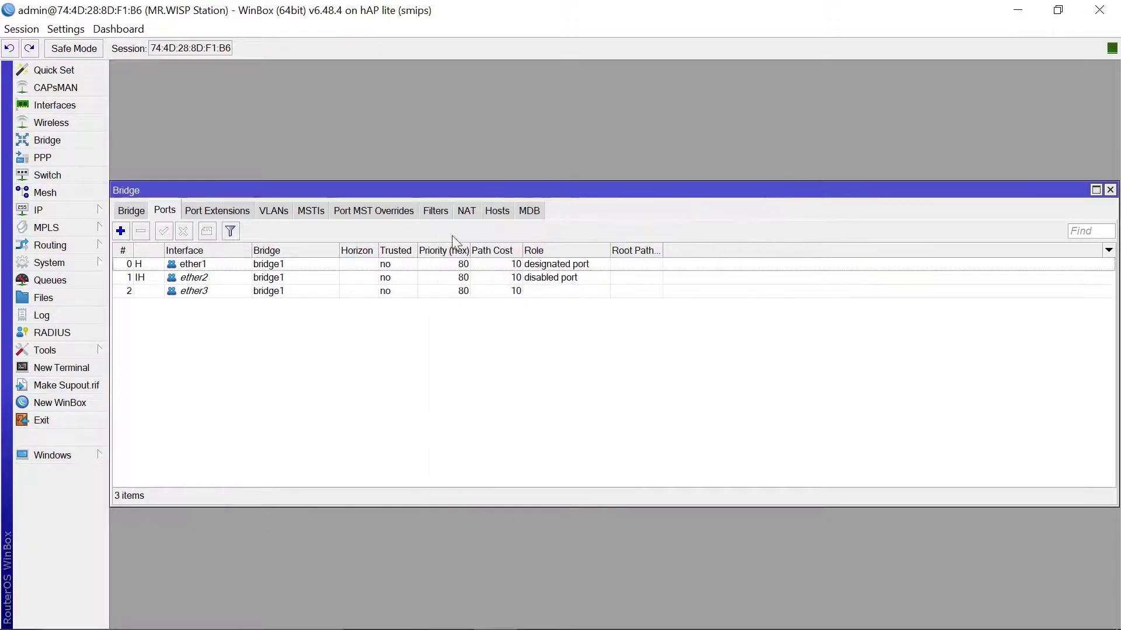
- Add ether4 as a port of bridge1 and close the bridge settings
click(121, 231)
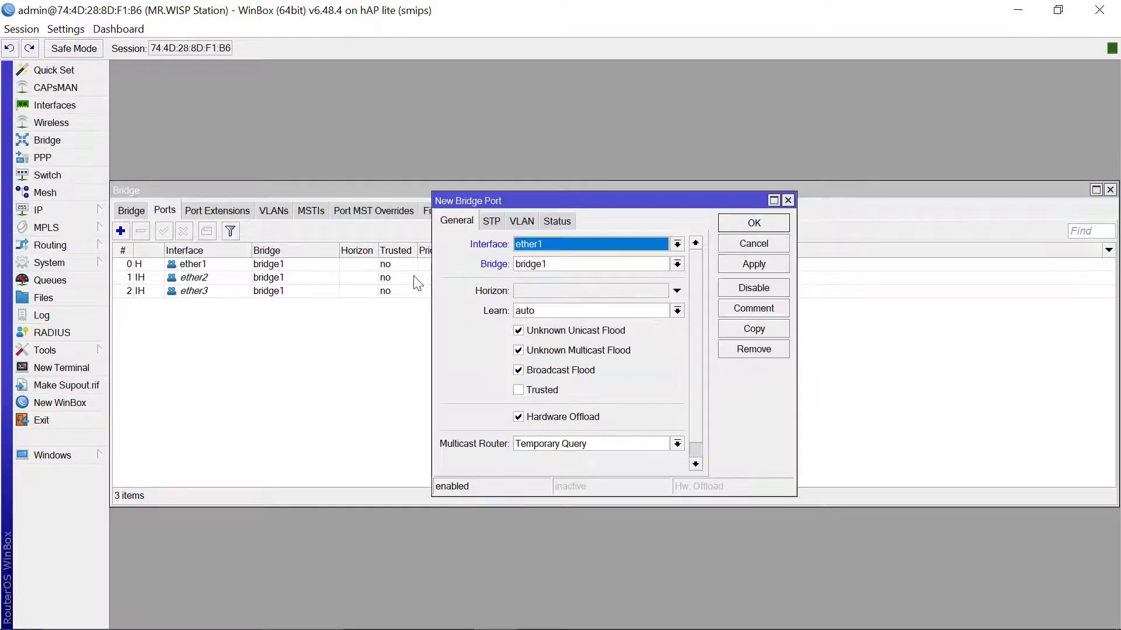
click(677, 245)
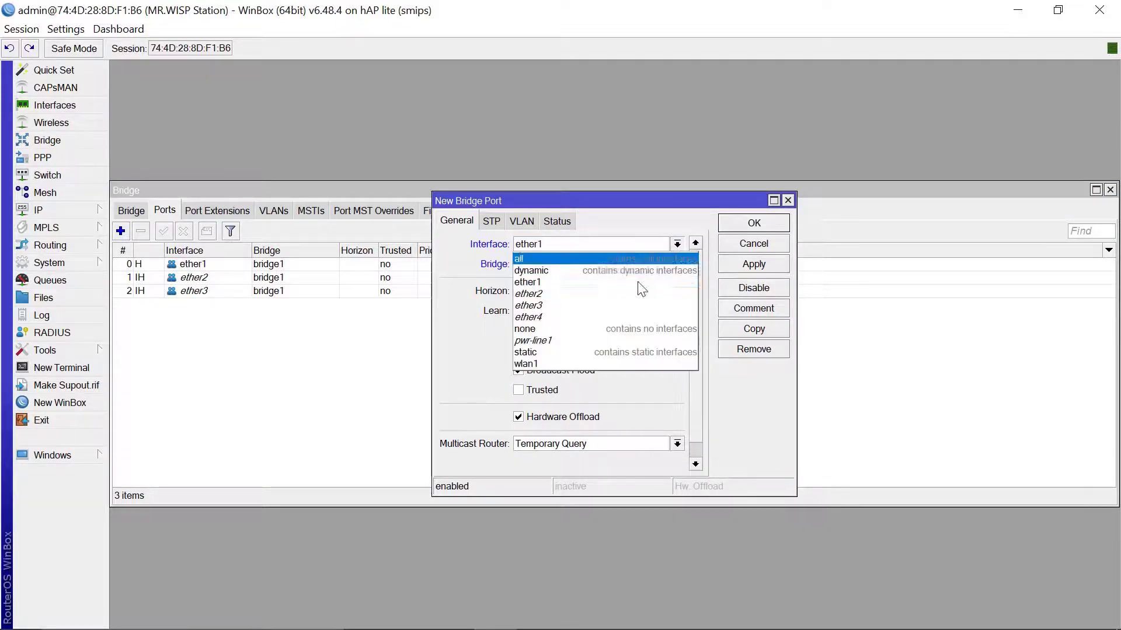
click(563, 318)
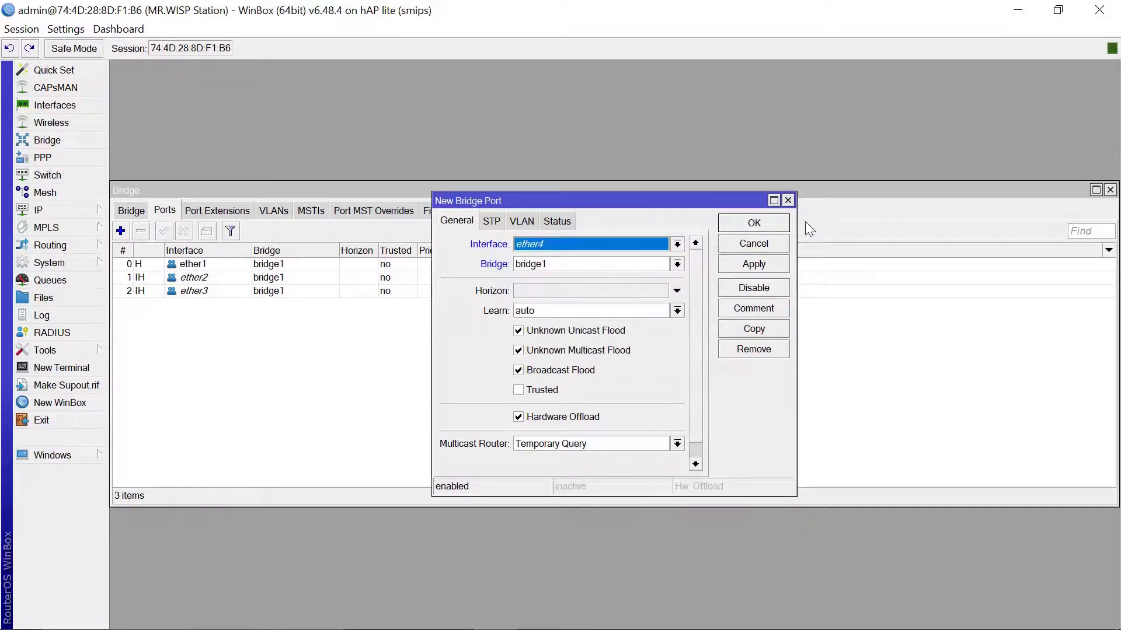
click(762, 225)
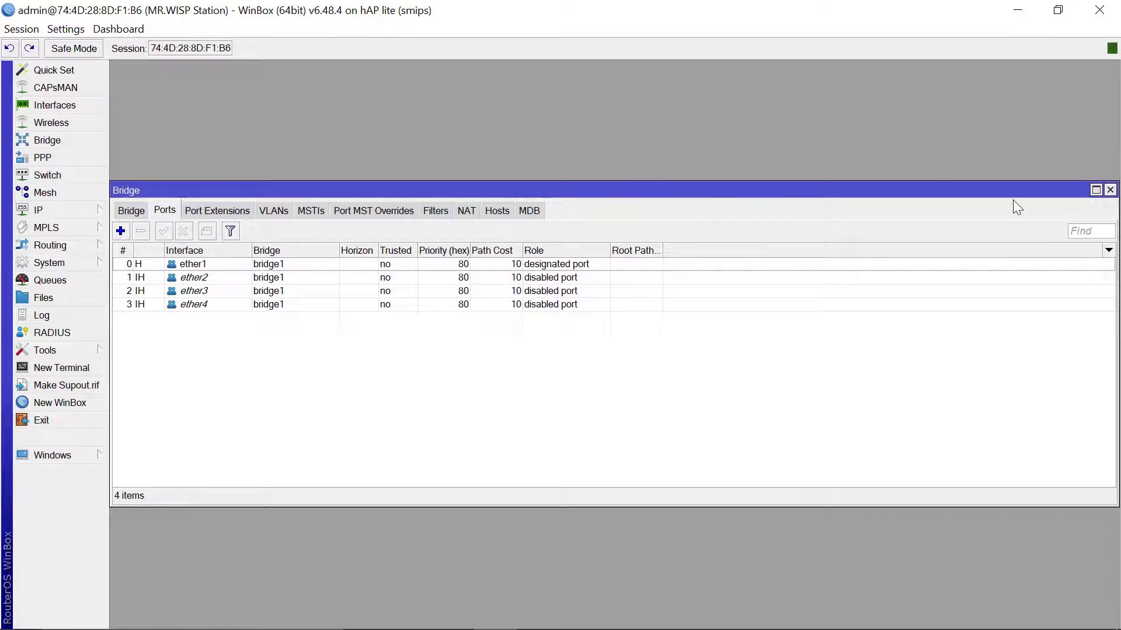
click(1110, 191)
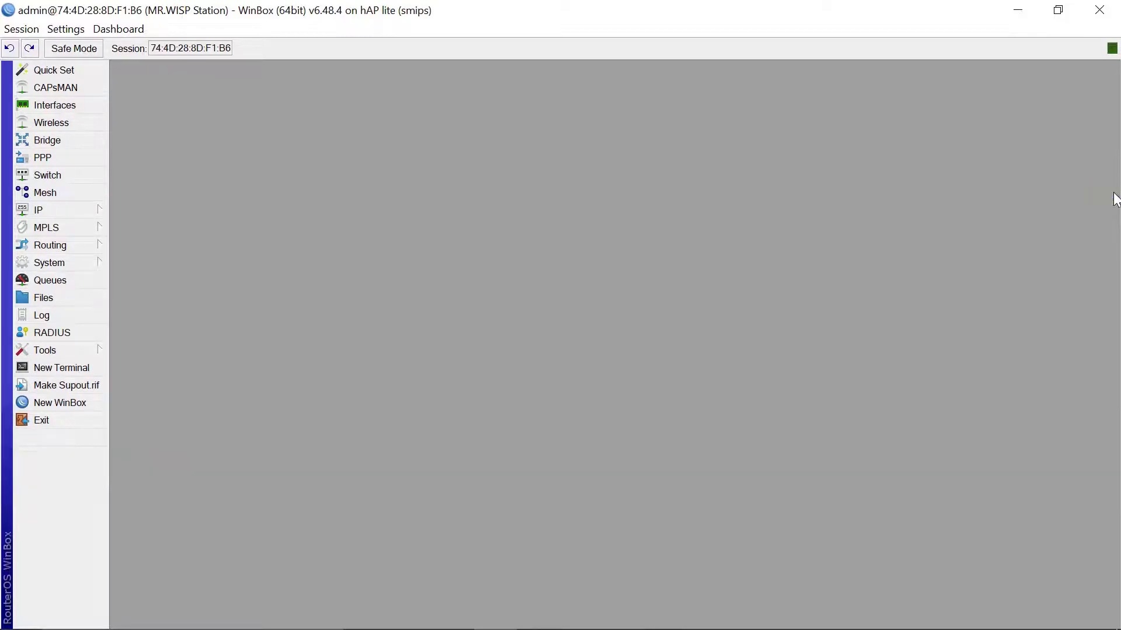
- Assign the IP address 172.20.20.1/24 to bridge1 and close the address list
click(54, 210)
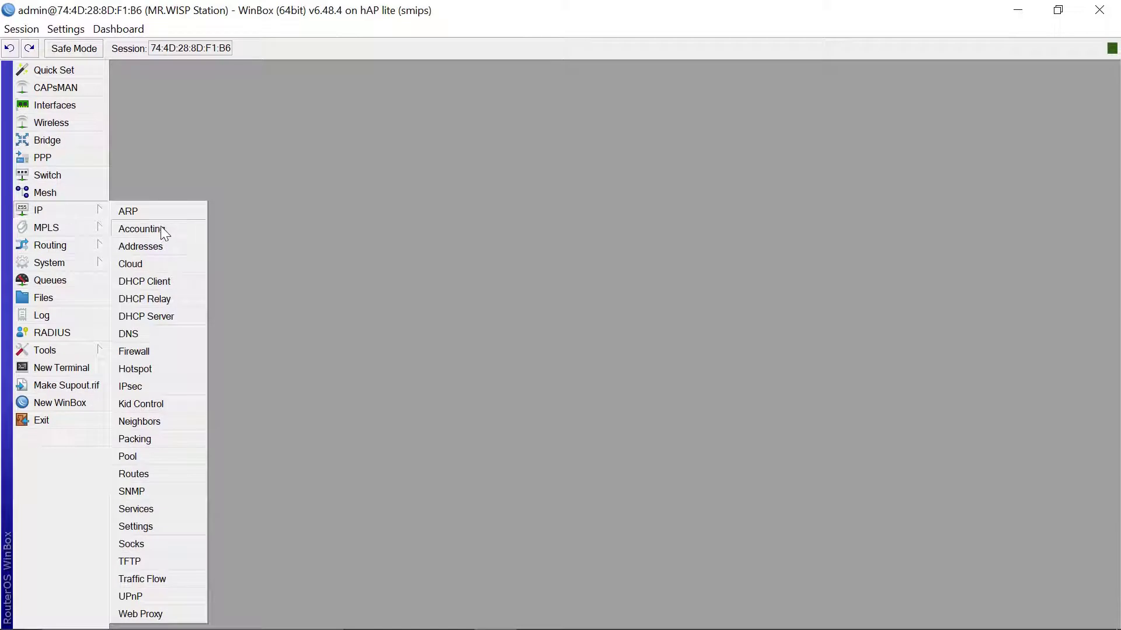
click(156, 250)
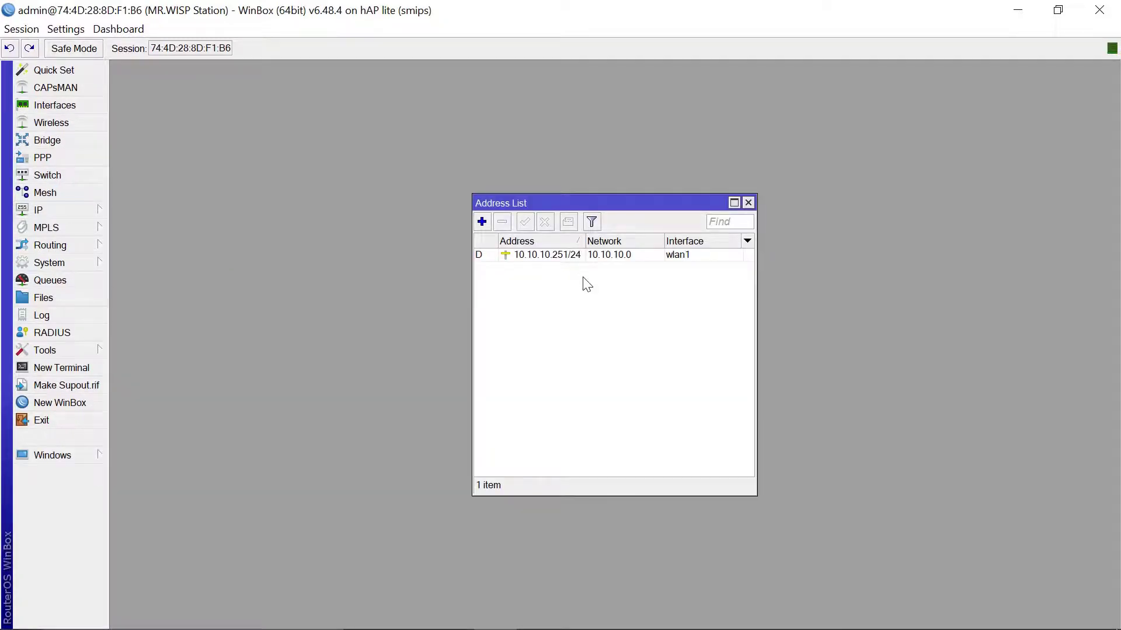
click(482, 222)
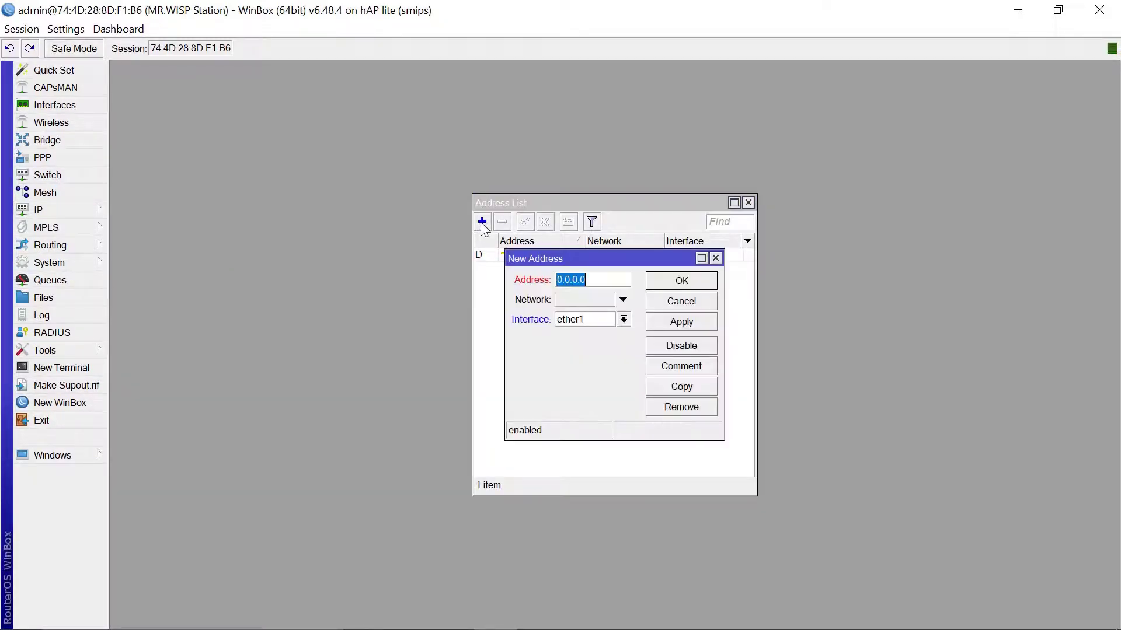
text(172.20.20.1/24)
click(624, 320)
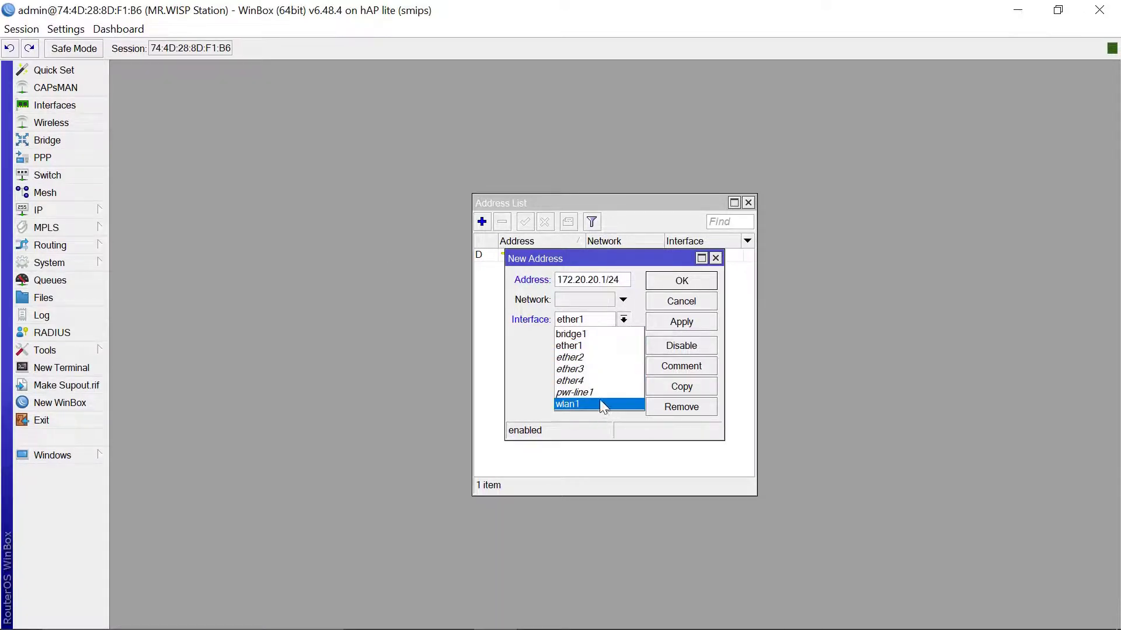
click(590, 334)
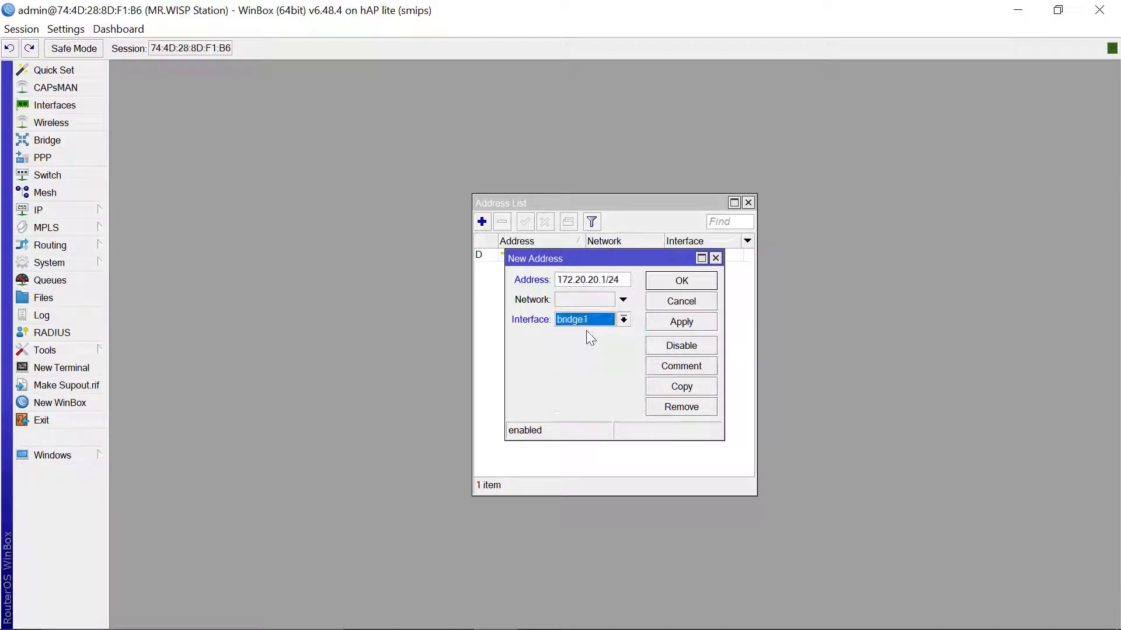
click(679, 283)
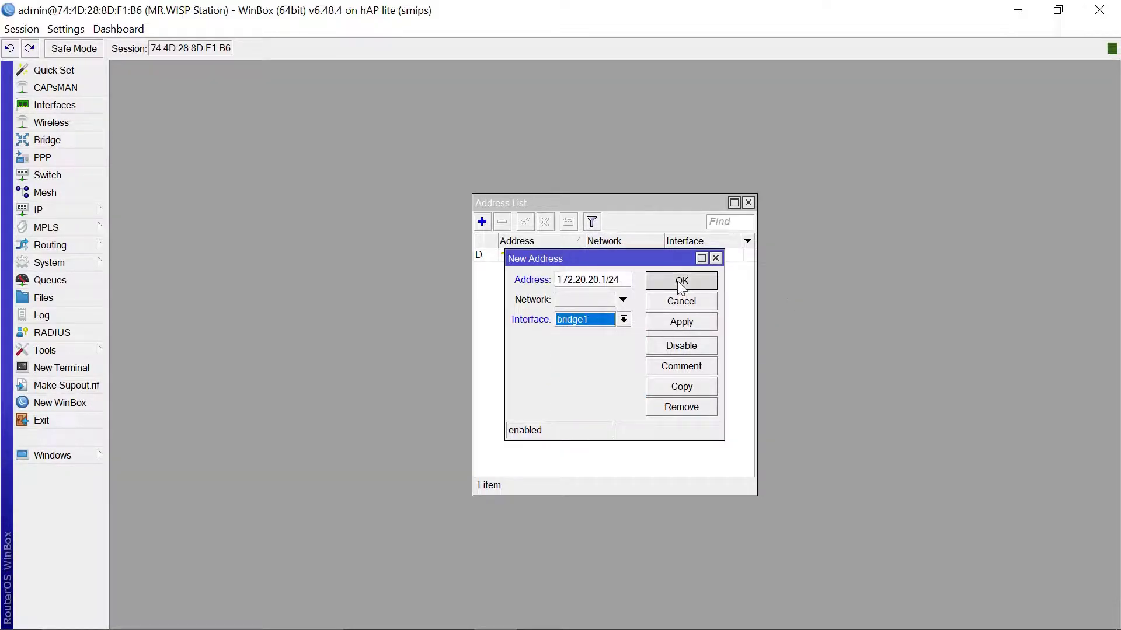
click(749, 202)
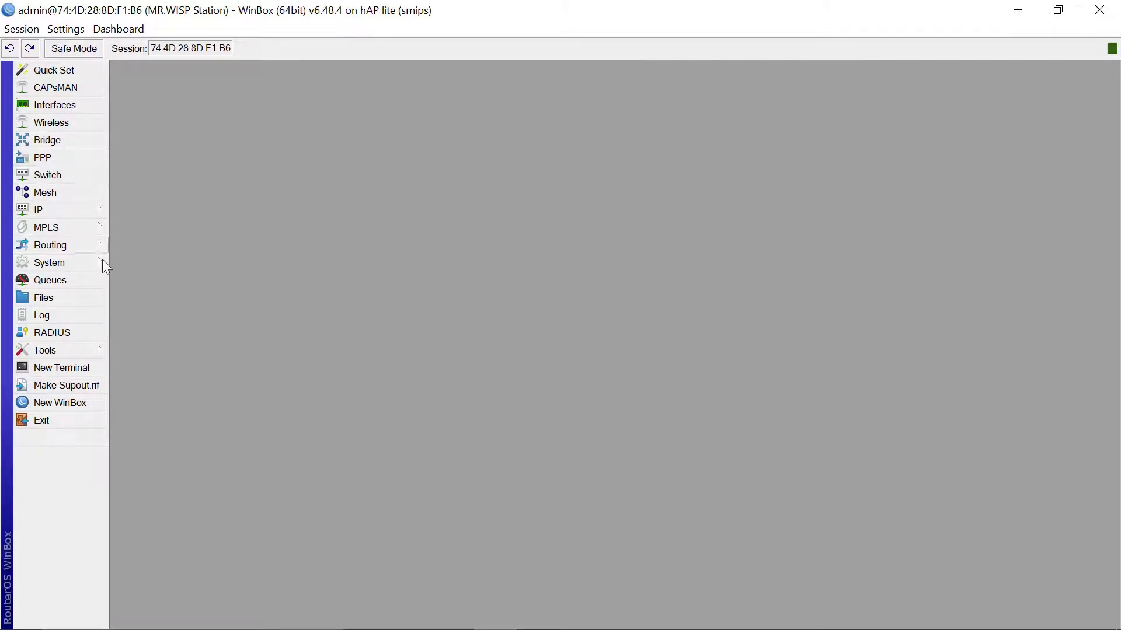
- Start a new firewall NAT rule in the srcnat chain with source address 172.20.20.0/24
click(49, 214)
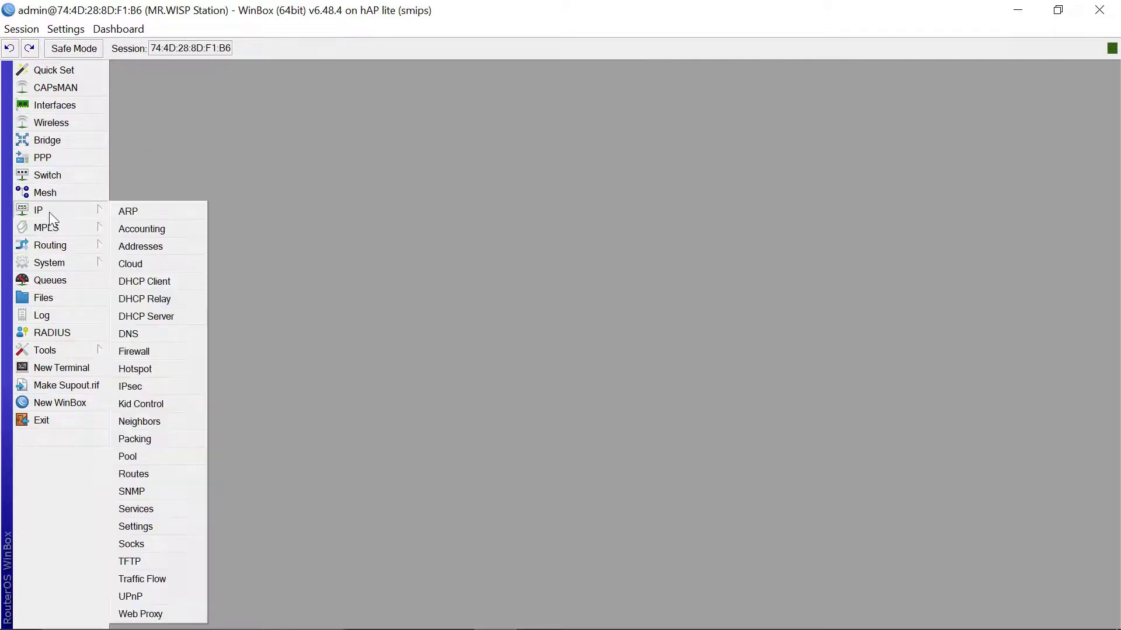
click(128, 353)
click(290, 212)
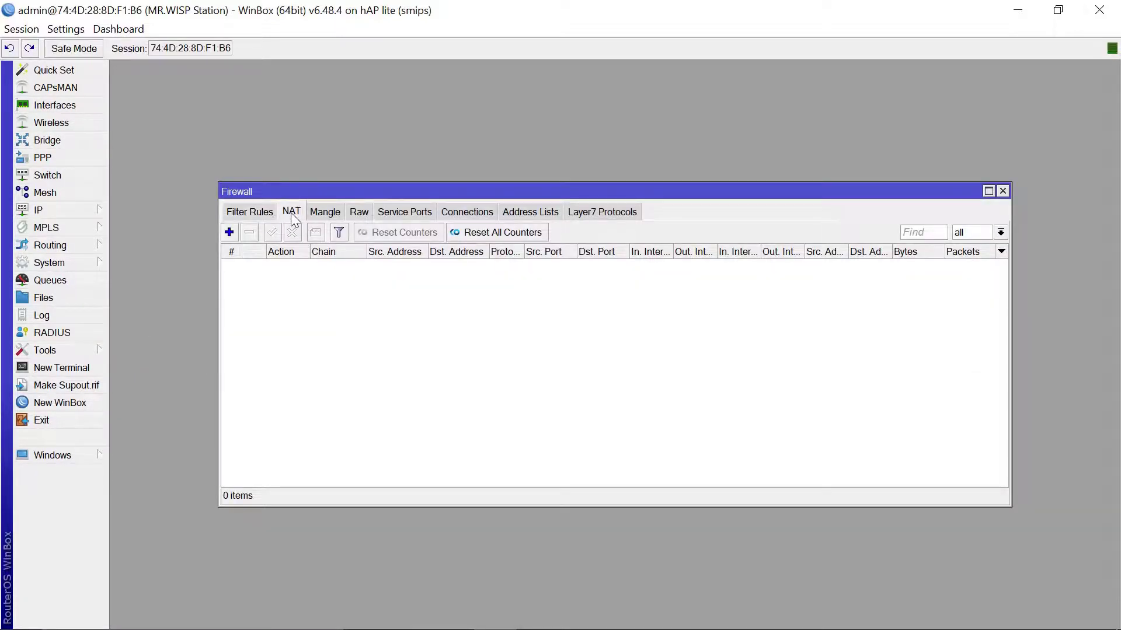
click(229, 232)
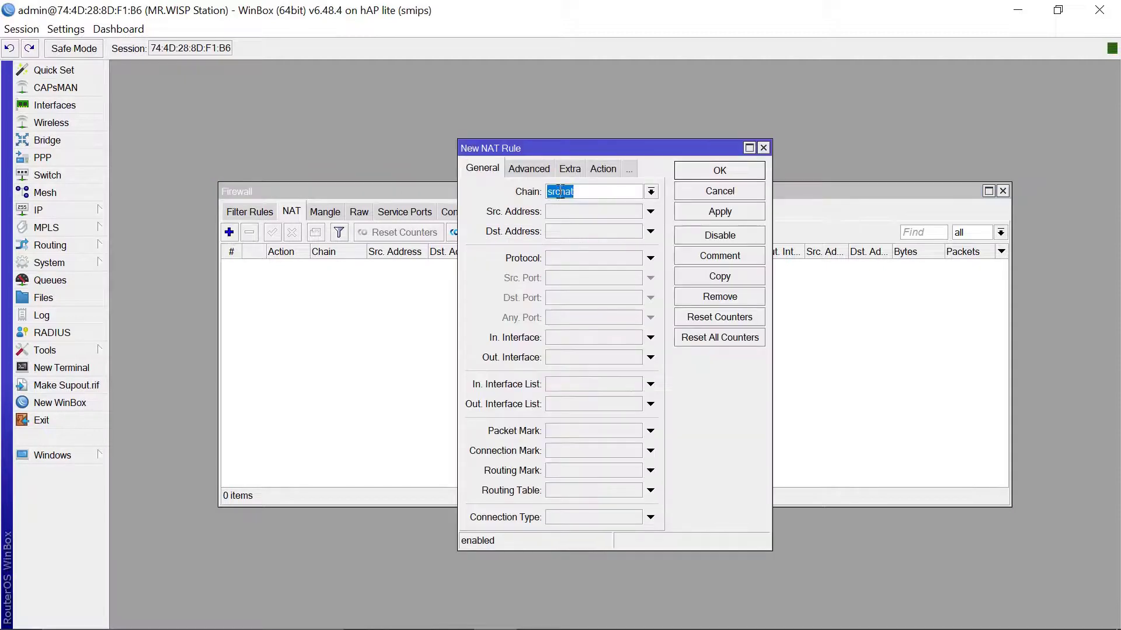
click(559, 212)
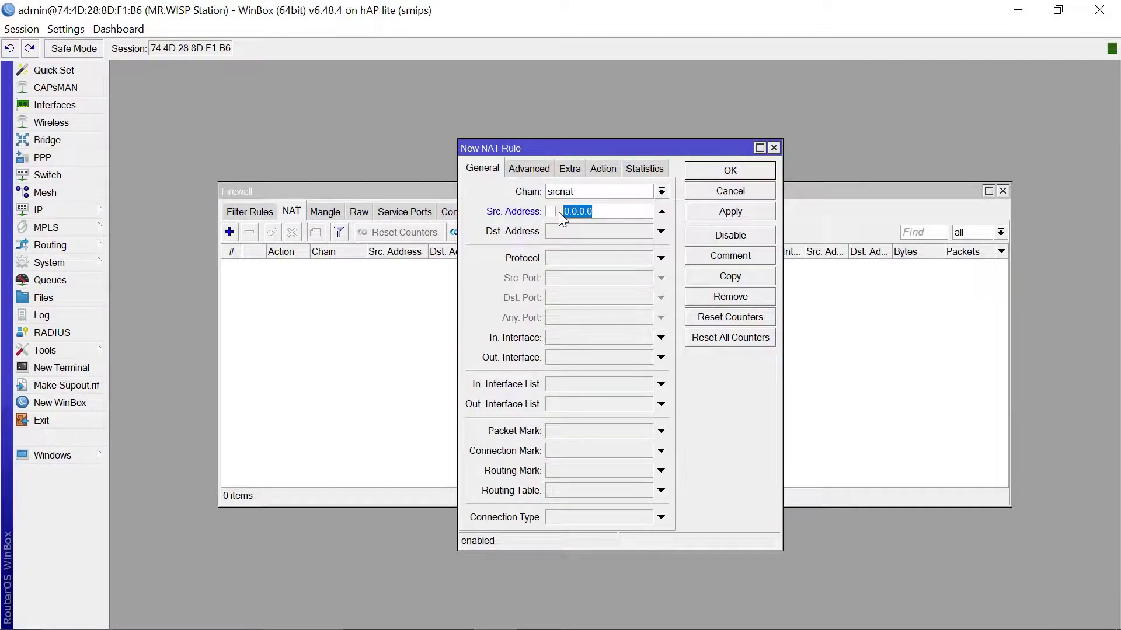
text(172.20.)
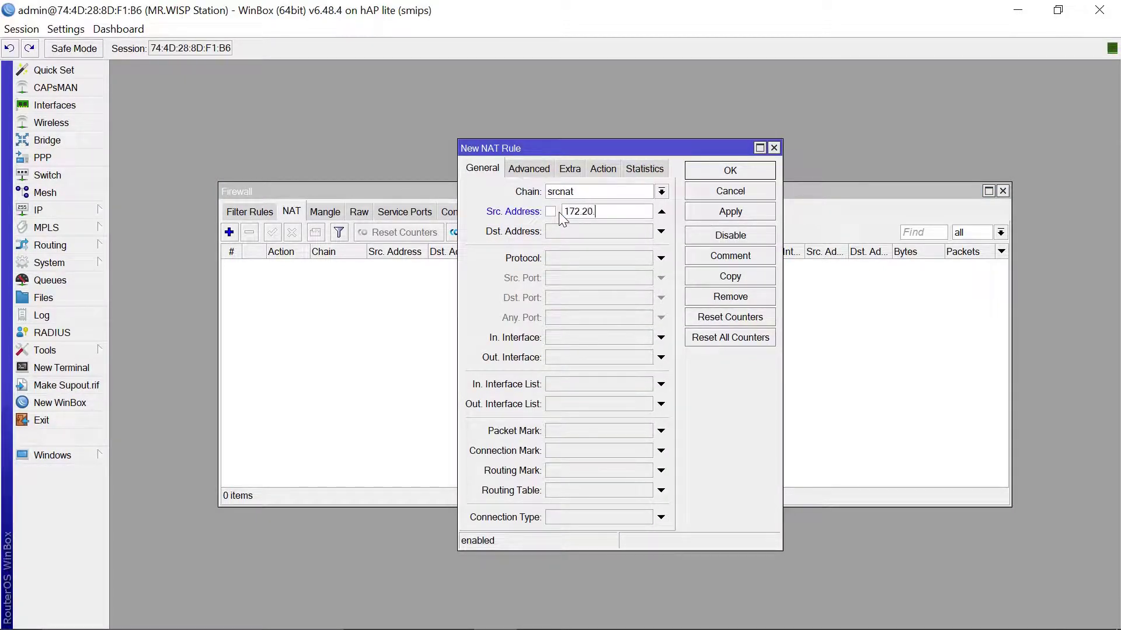
text(20.0/24)
- Set the NAT rule's action to masquerade, save the rule and close the firewall settings
click(603, 169)
click(661, 193)
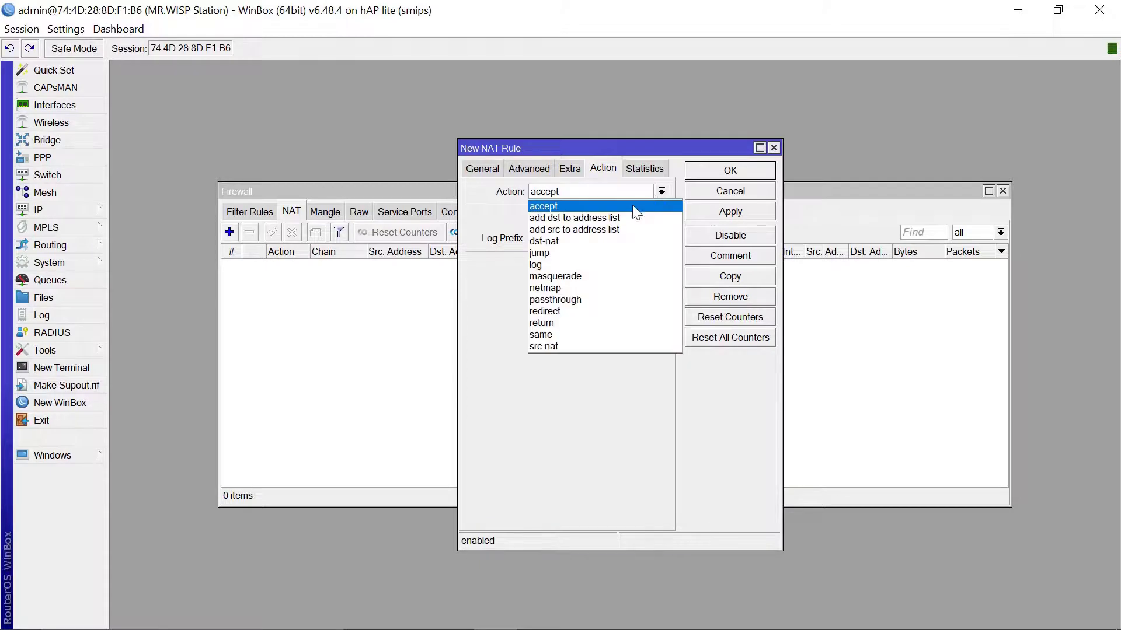
click(568, 274)
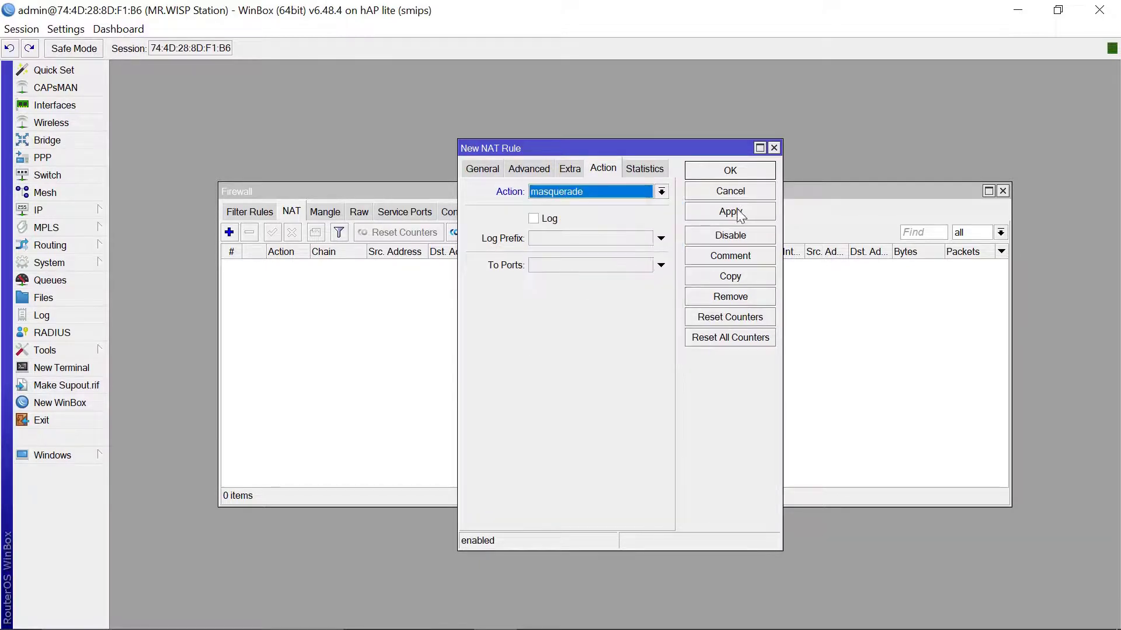
click(730, 212)
click(738, 170)
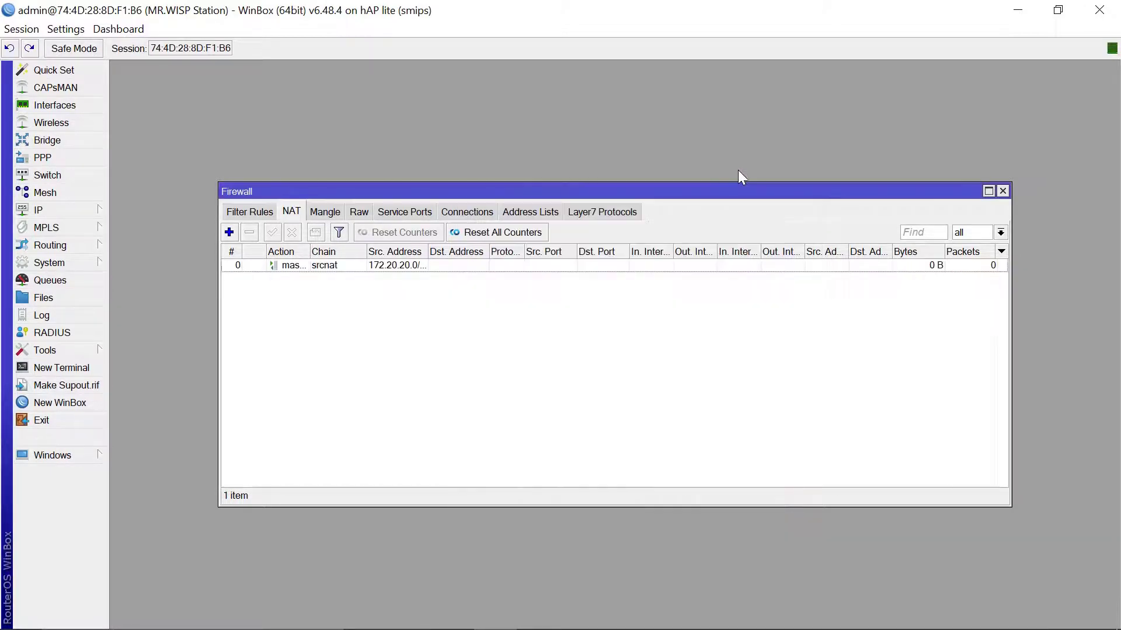
click(1003, 191)
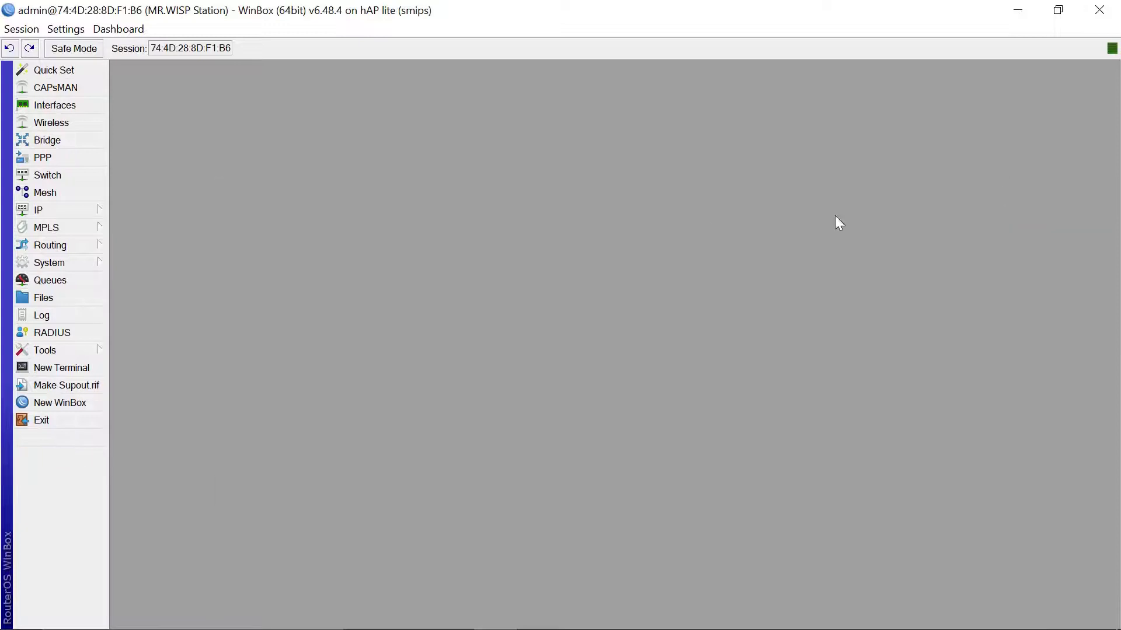
- Start the DHCP server setup wizard and choose bridge1 as the server interface
click(48, 209)
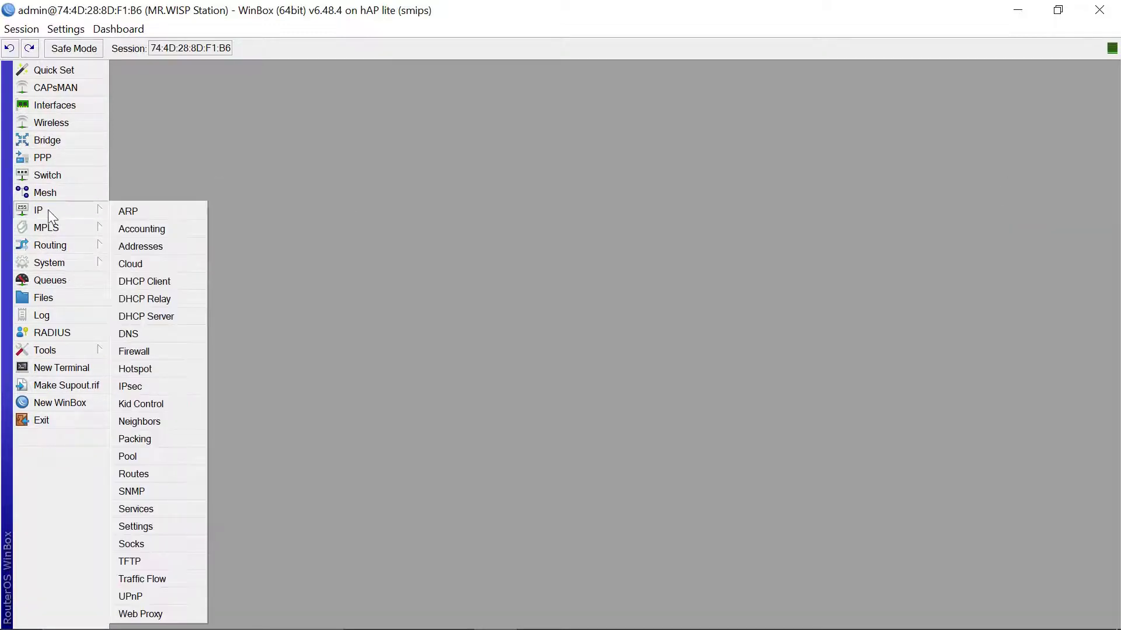
click(159, 316)
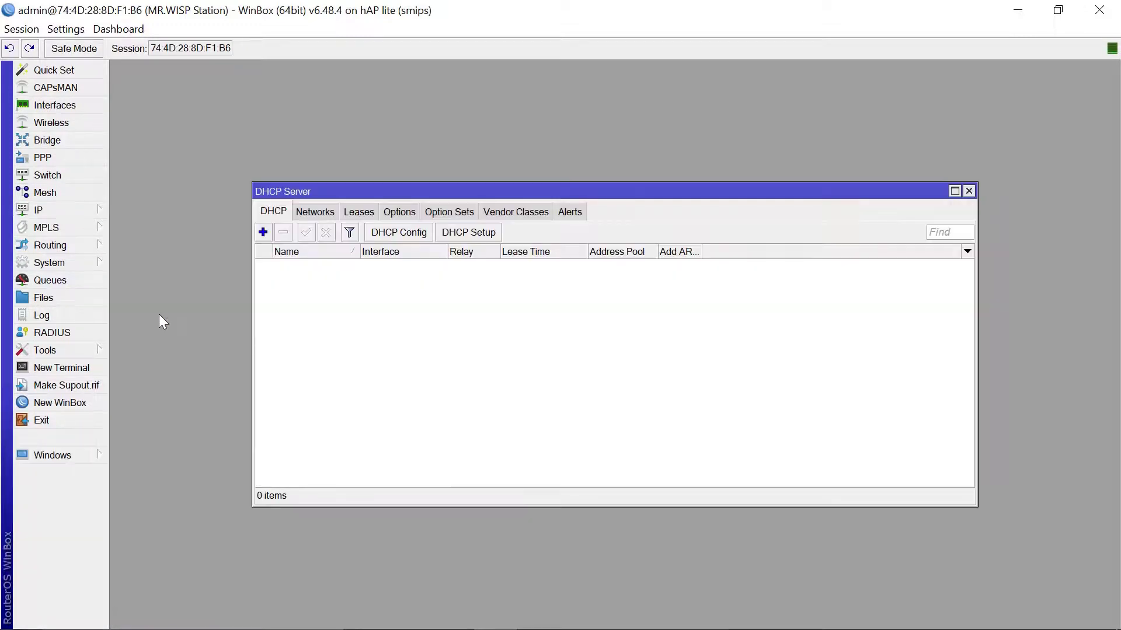
click(472, 236)
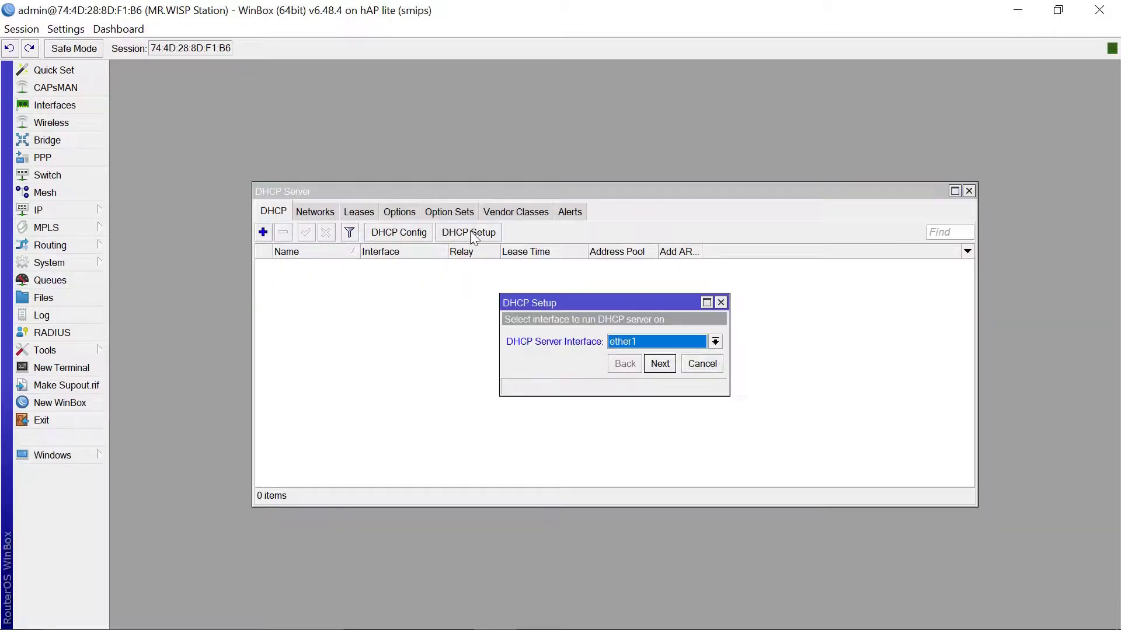
click(715, 343)
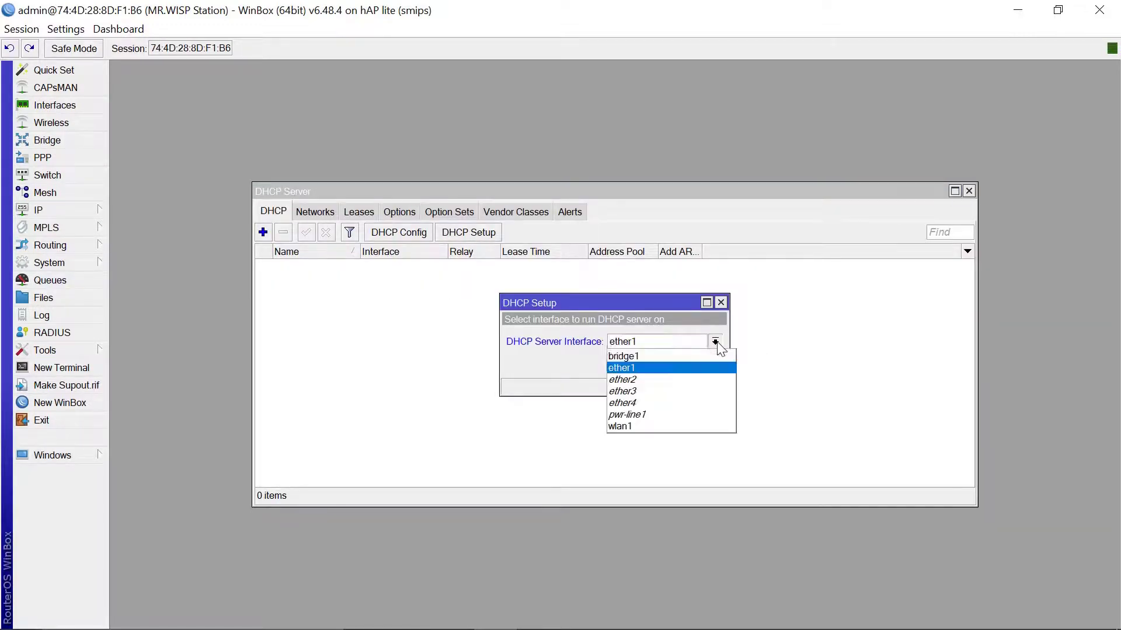
click(622, 356)
click(660, 363)
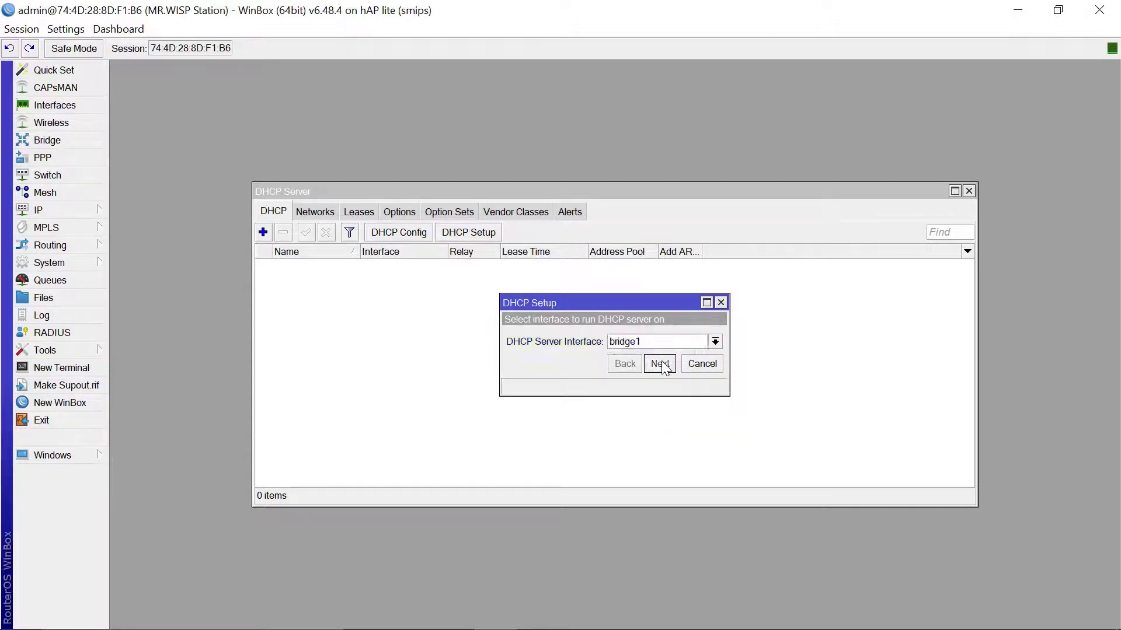
- Complete the DHCP setup with gateway 172.20.20.1, the proposed address pool, default DNS and a 00:10:00 lease time
click(661, 364)
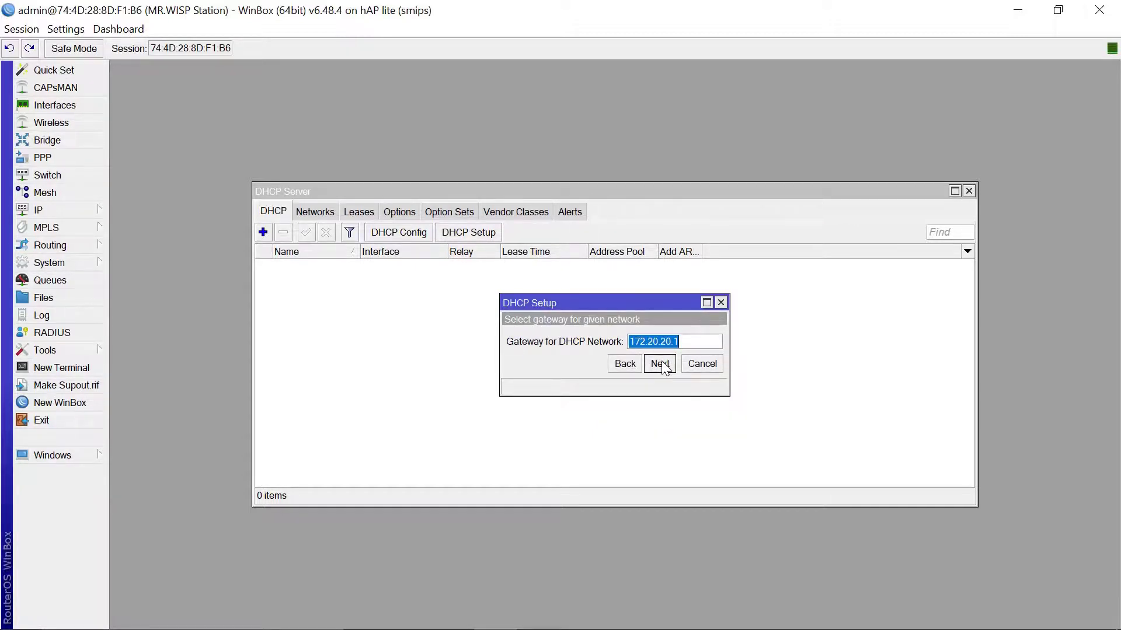
click(660, 363)
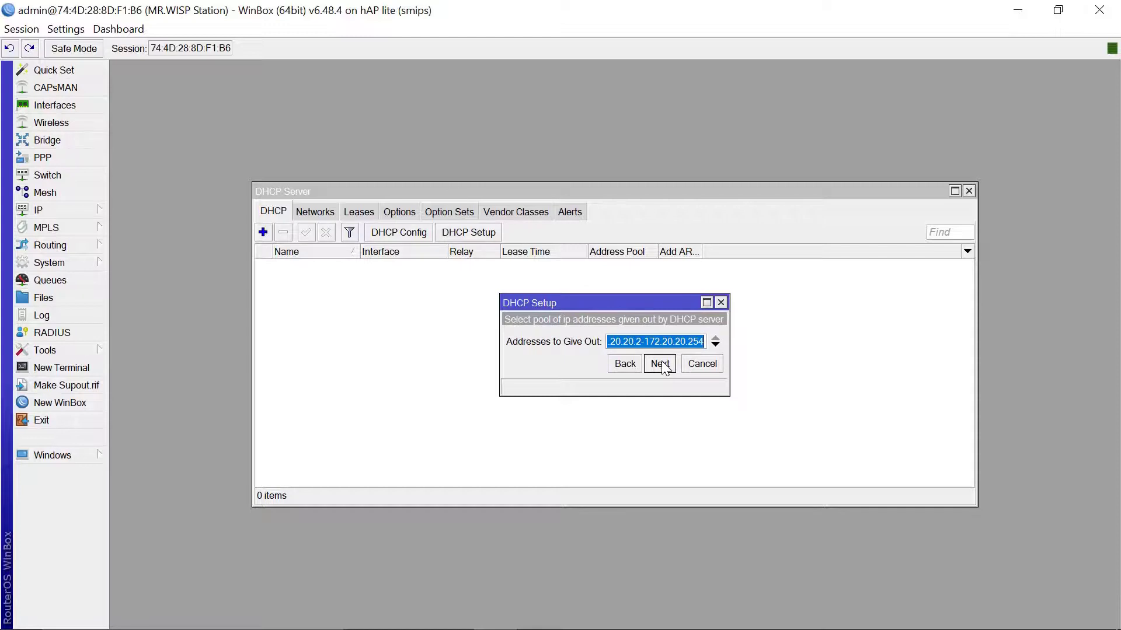
click(660, 363)
click(659, 424)
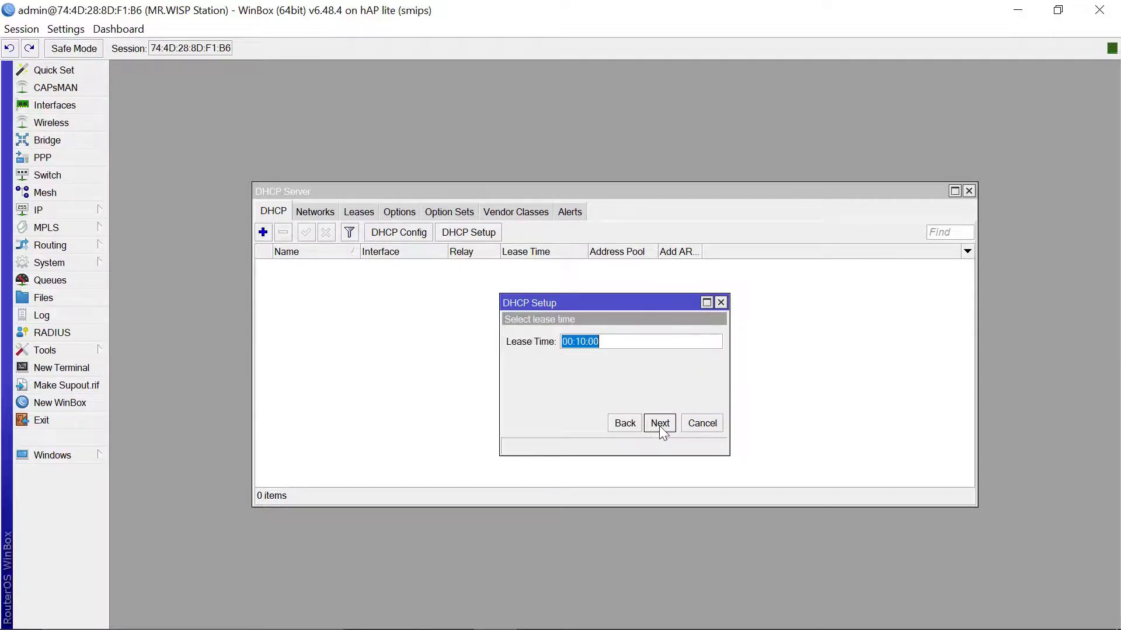
click(659, 424)
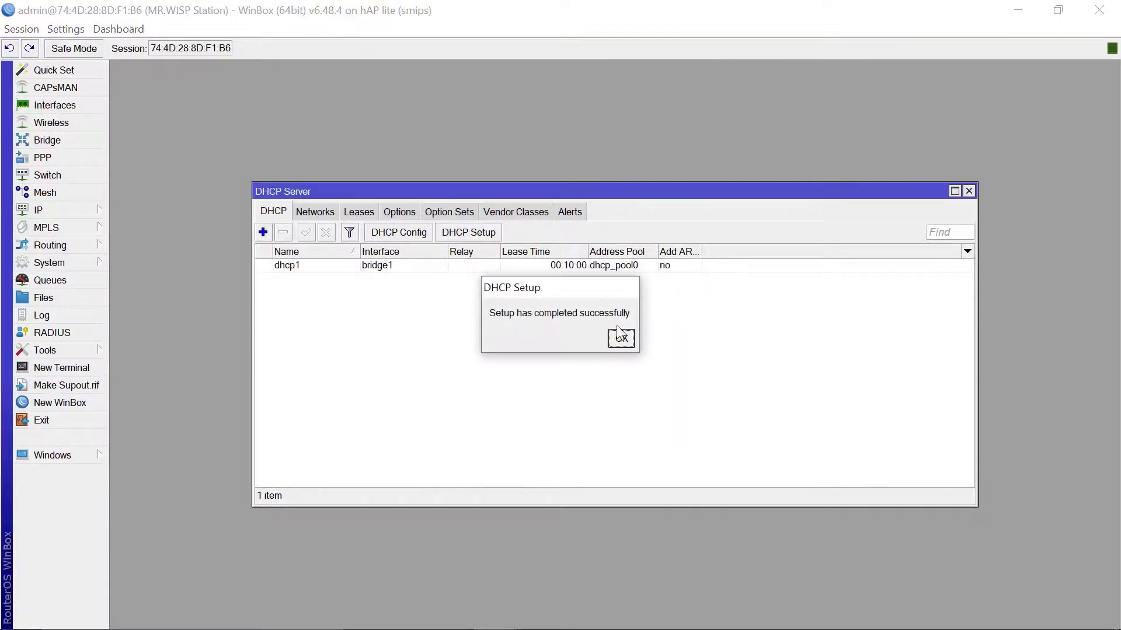
click(626, 340)
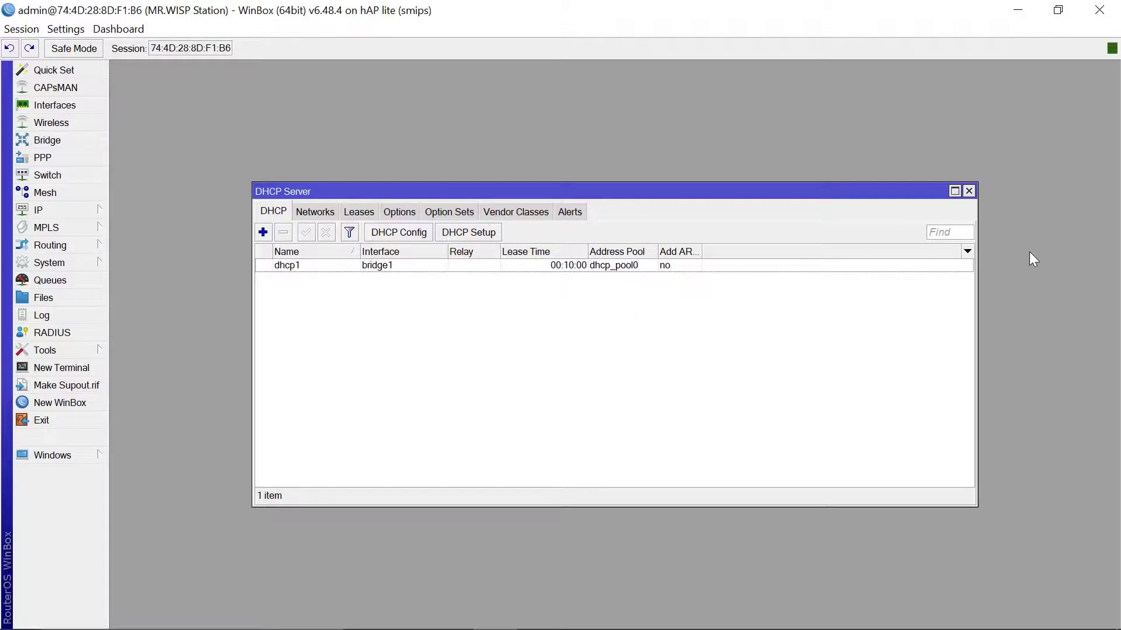
click(969, 192)
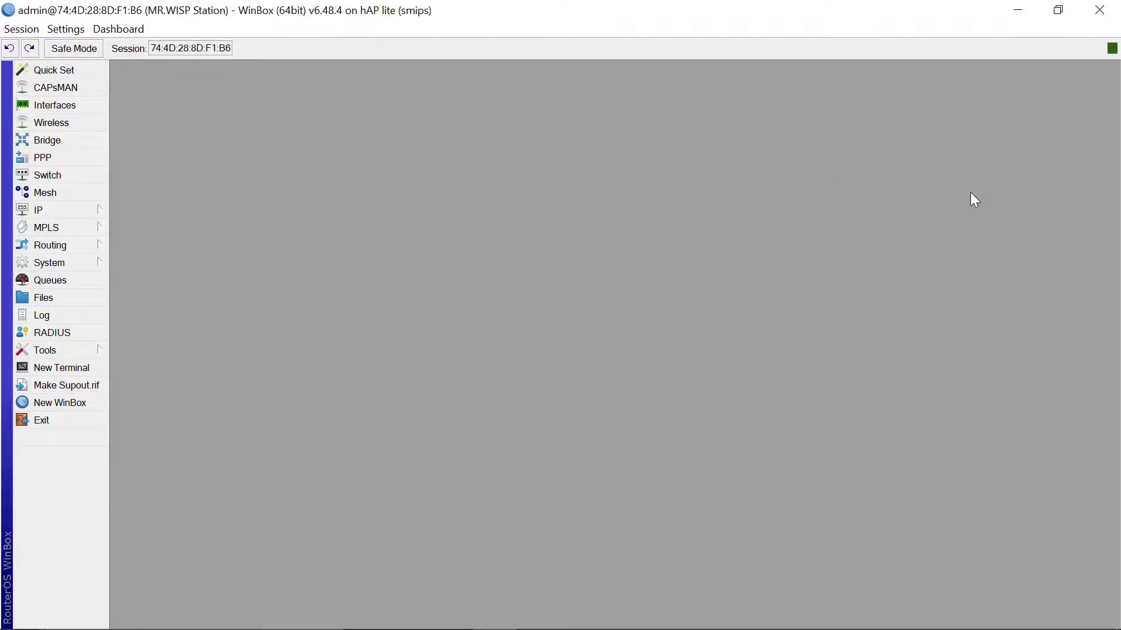
- Bring up the router's WiFi interfaces list, try to add a virtual interface, and reconnect the dropped router session
click(69, 121)
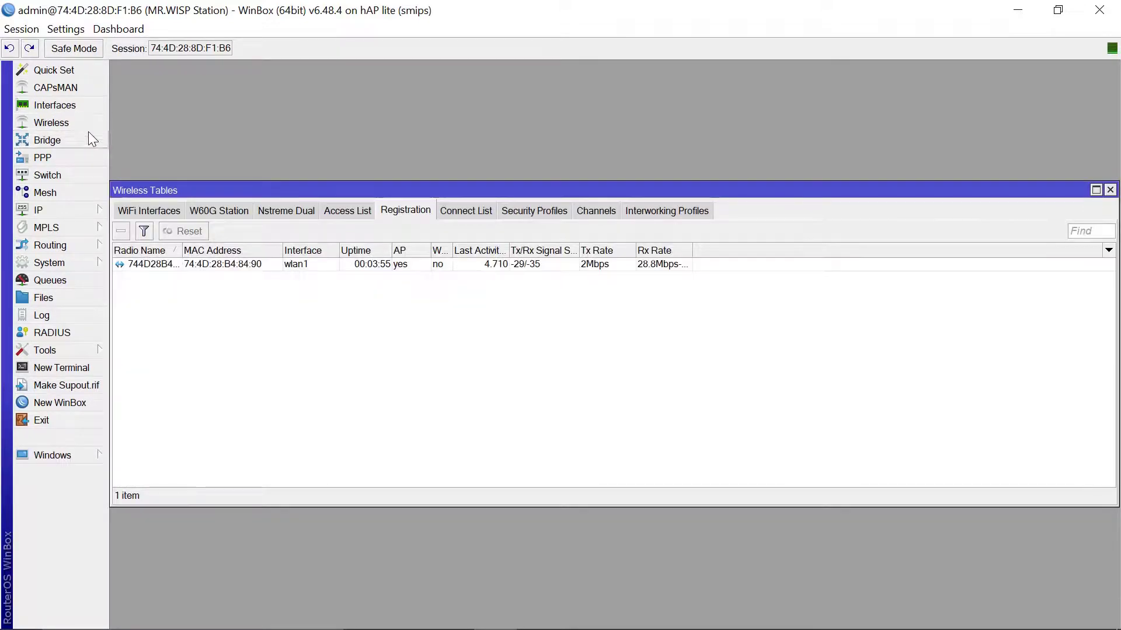
click(149, 212)
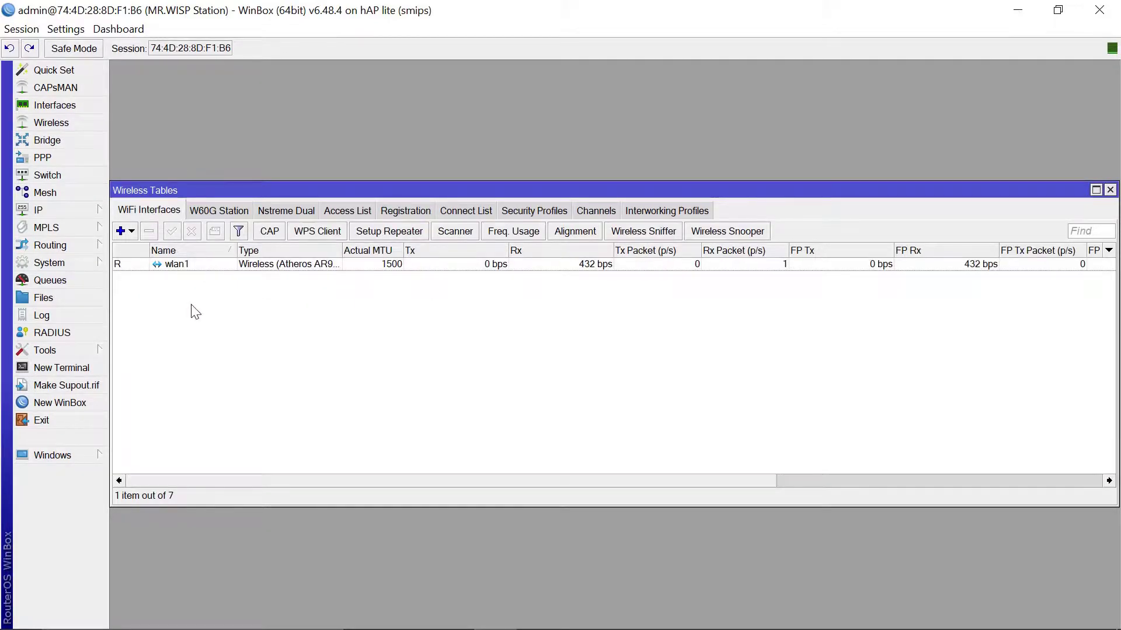
click(132, 232)
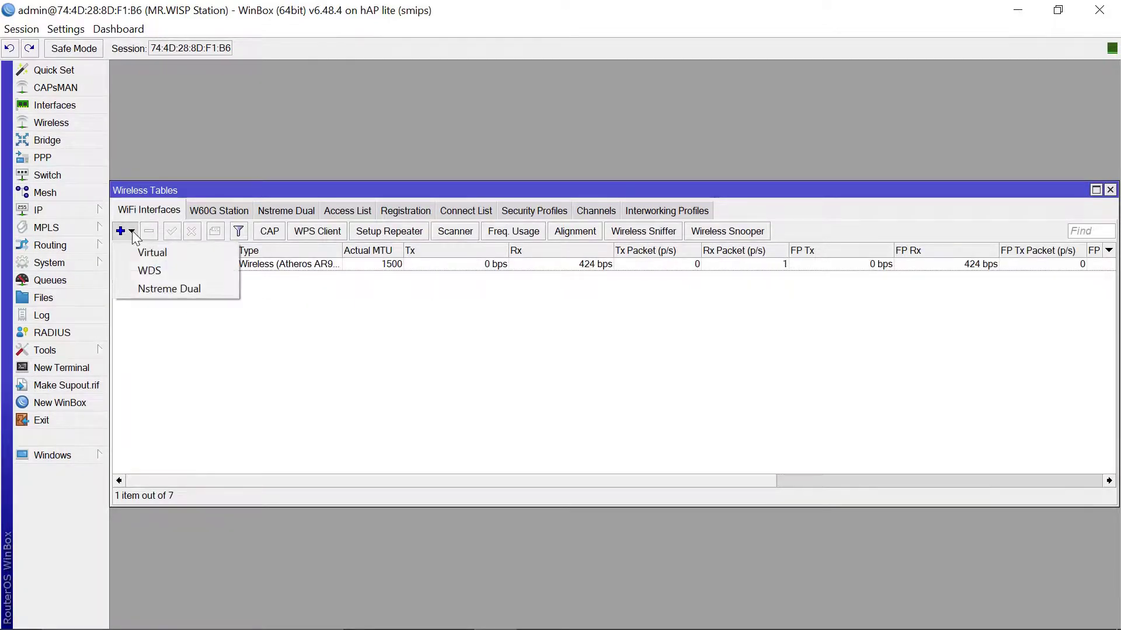
click(170, 253)
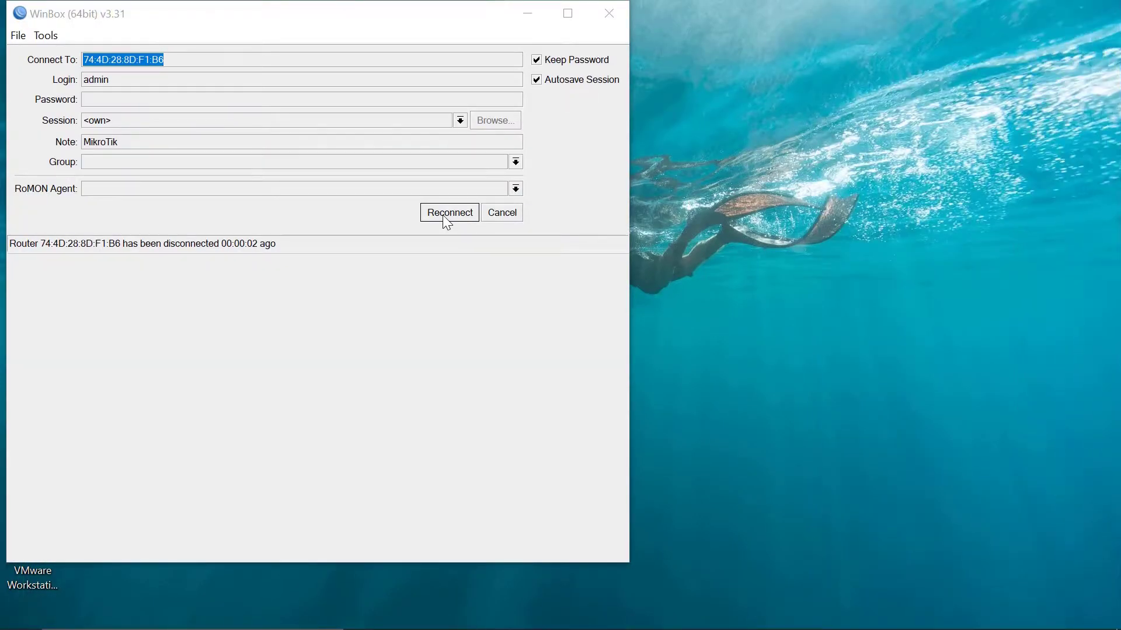
click(443, 216)
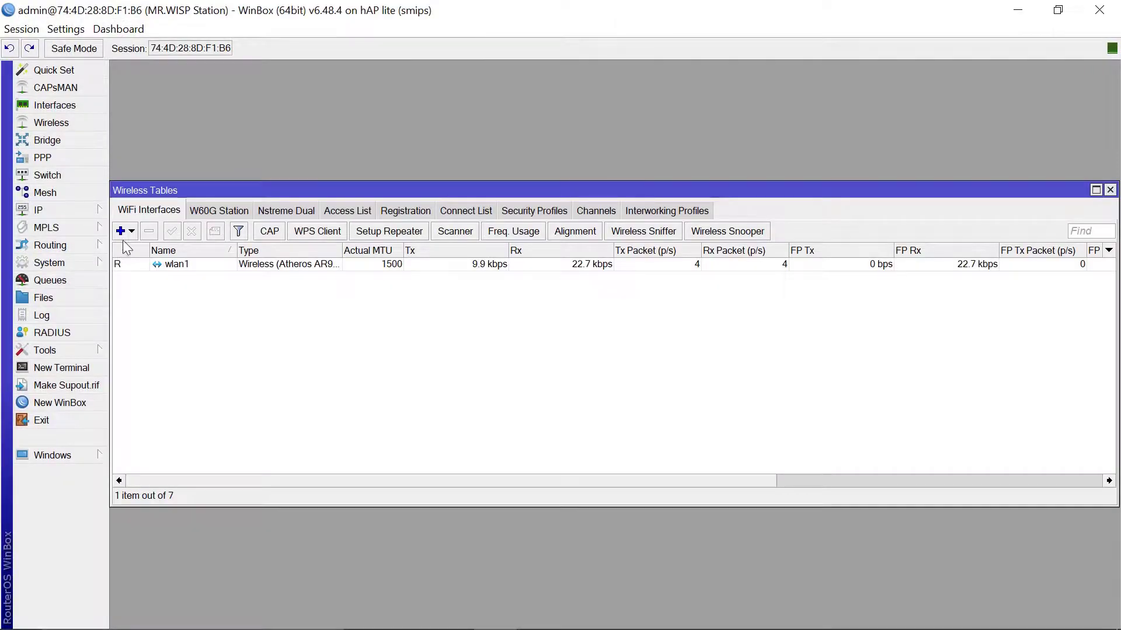
- Add a virtual wireless interface on master interface wlan1 in ap bridge mode with SSID Mr.WISP 2 and save it
click(133, 231)
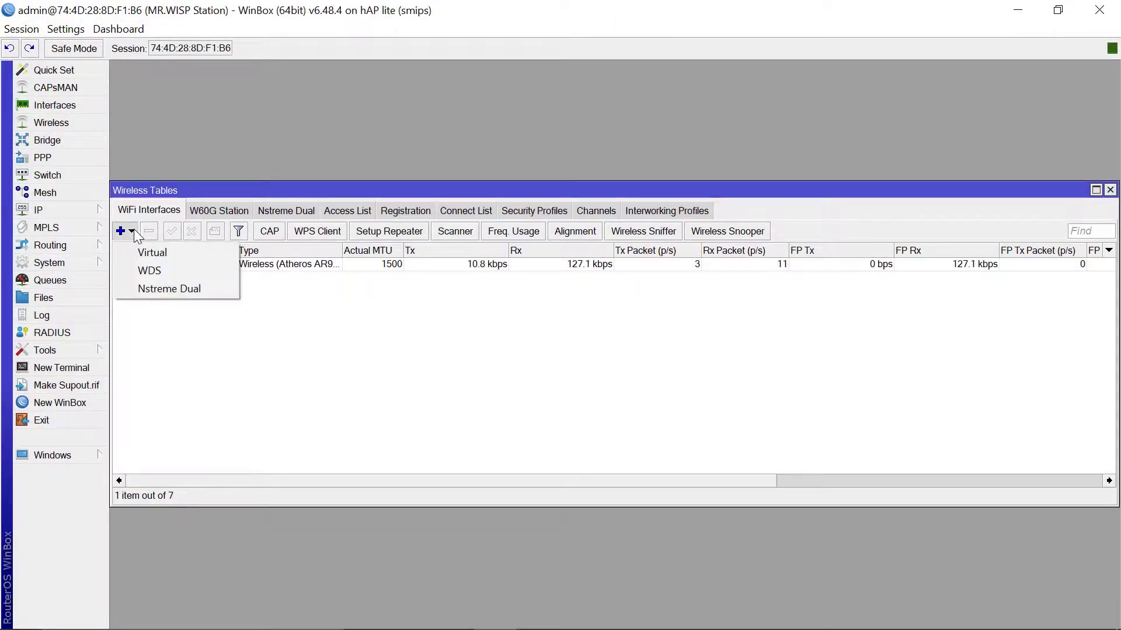
click(170, 252)
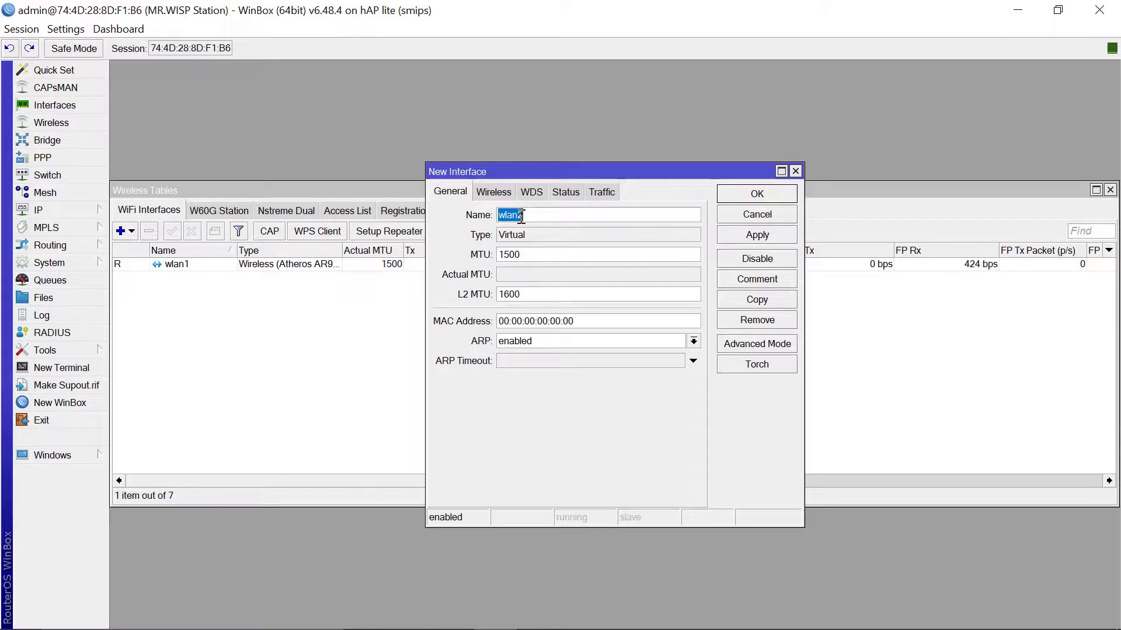
click(493, 194)
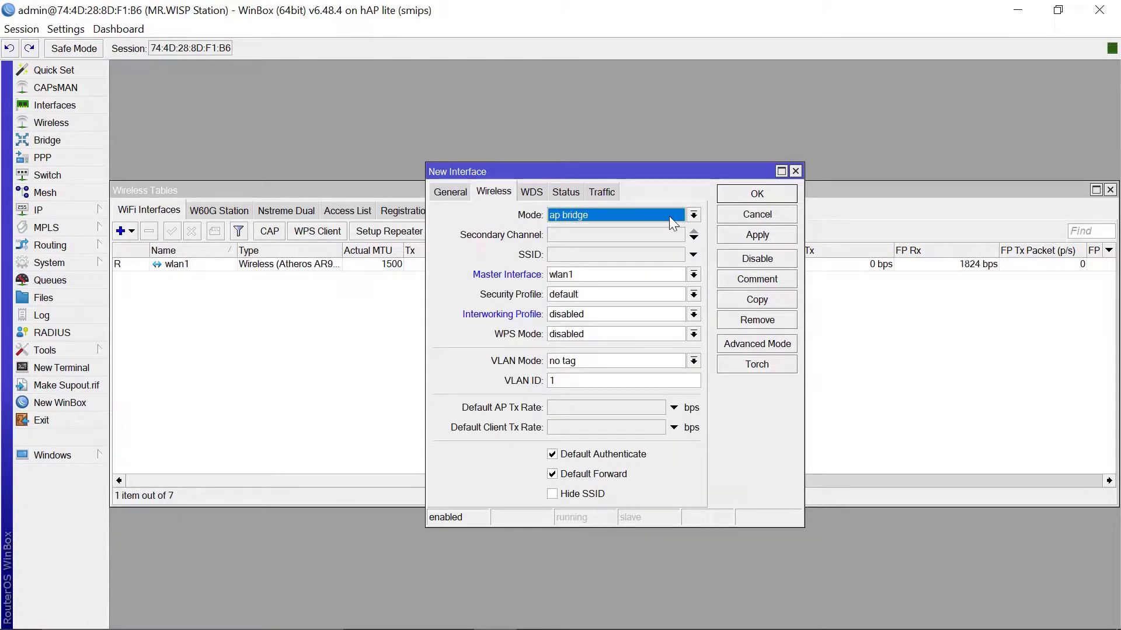
click(697, 218)
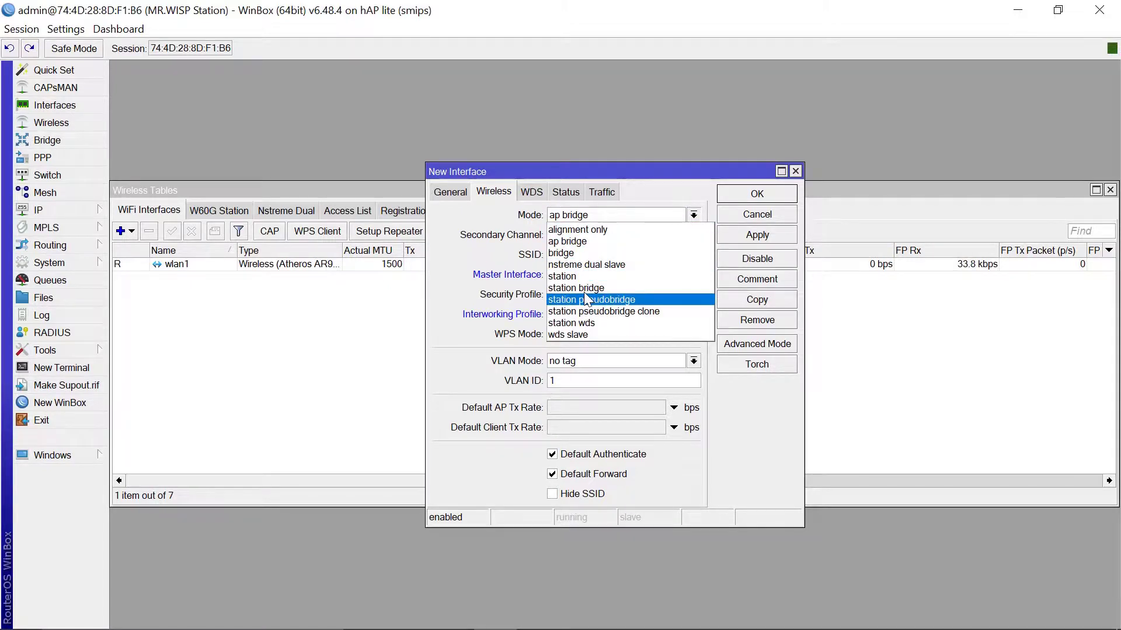
click(571, 241)
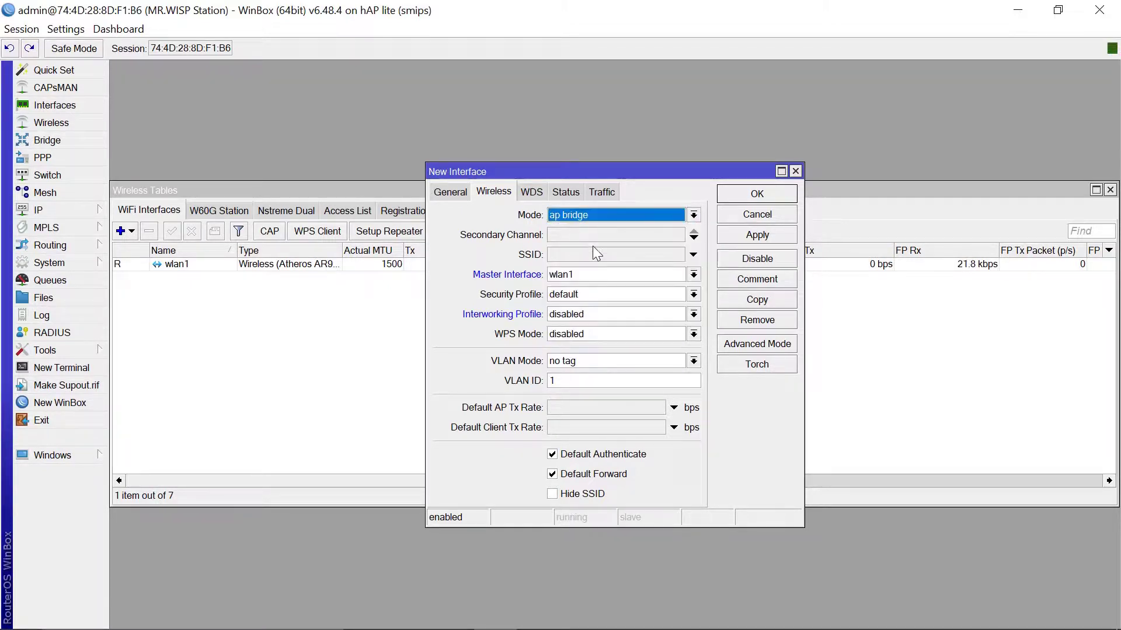
click(585, 255)
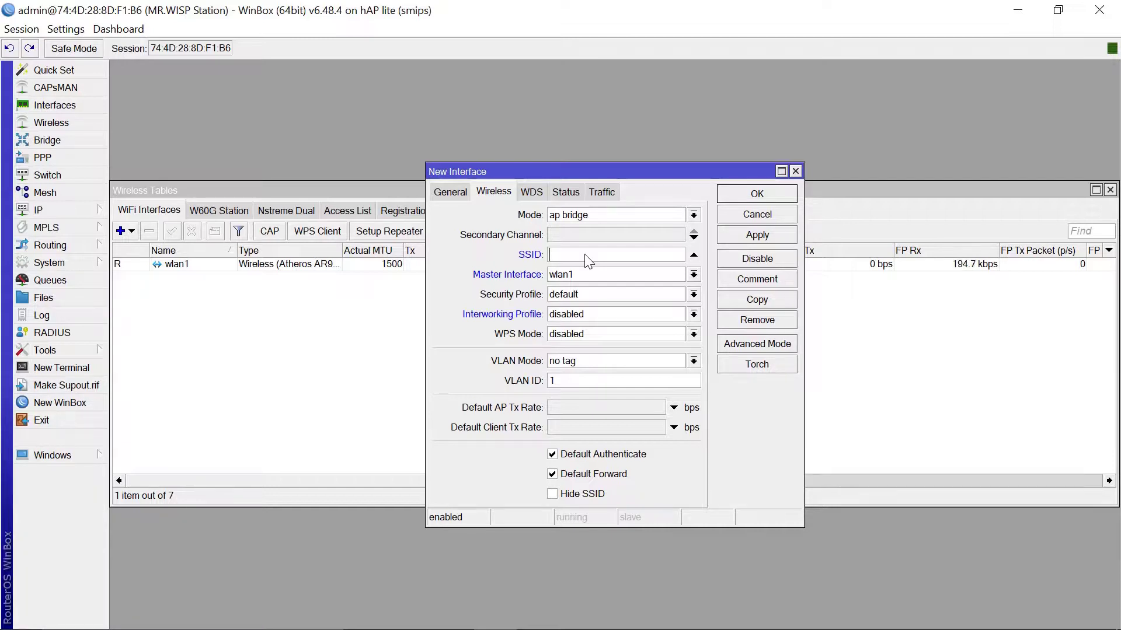
text(Mr.WISP 2)
click(756, 234)
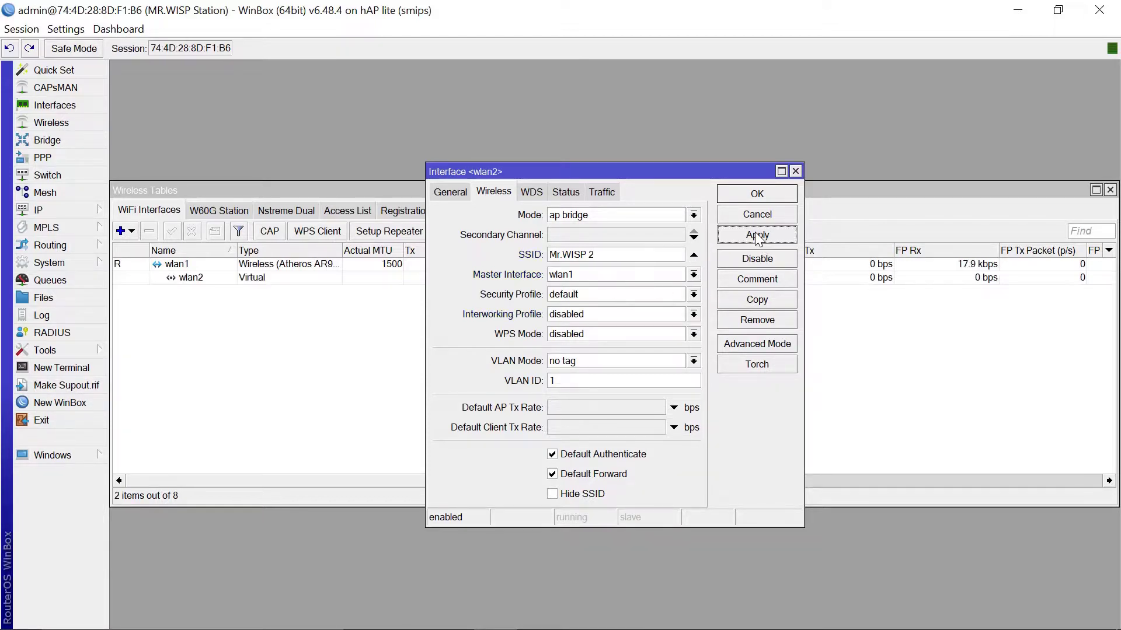
click(751, 196)
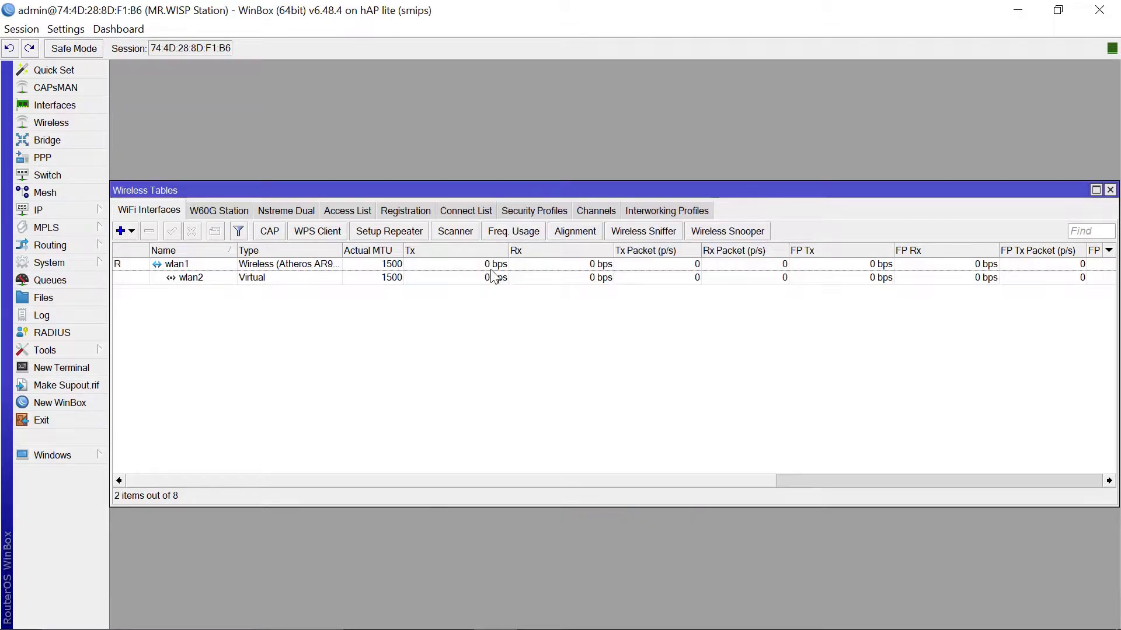
- Start a new wireless security profile named profile1 with dynamic keys mode and WPA2 PSK authentication
click(264, 279)
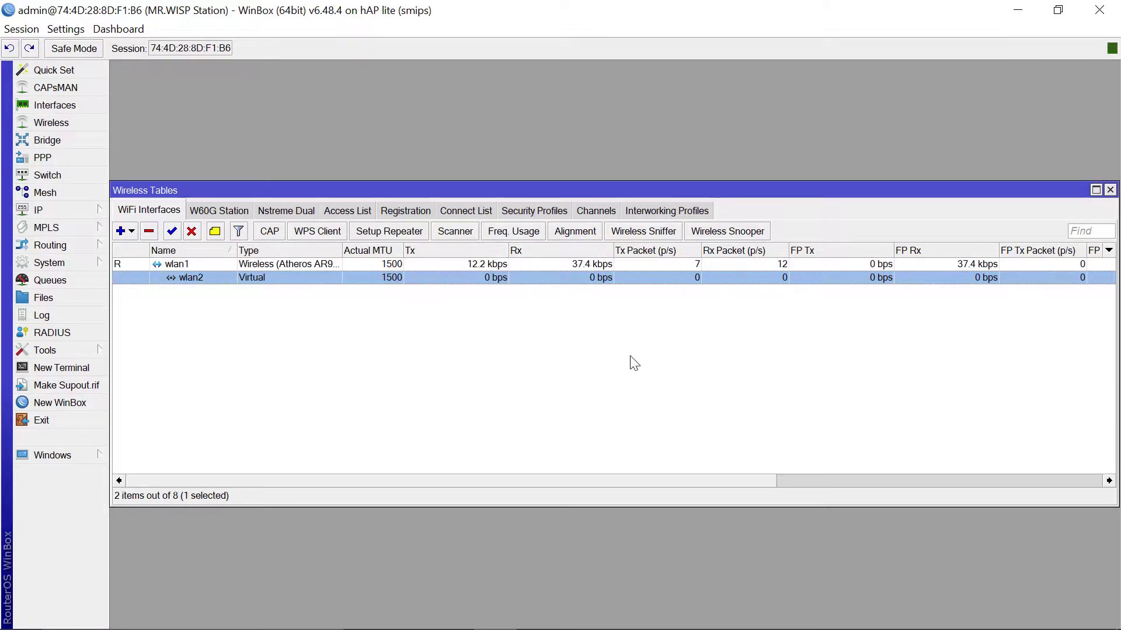
click(526, 209)
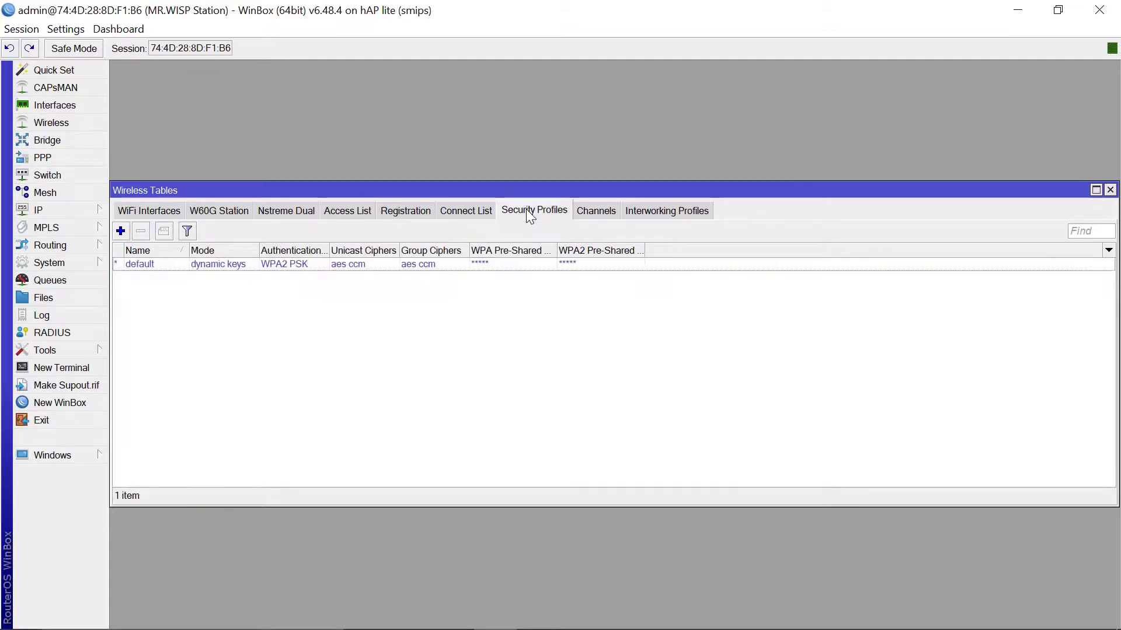
click(121, 230)
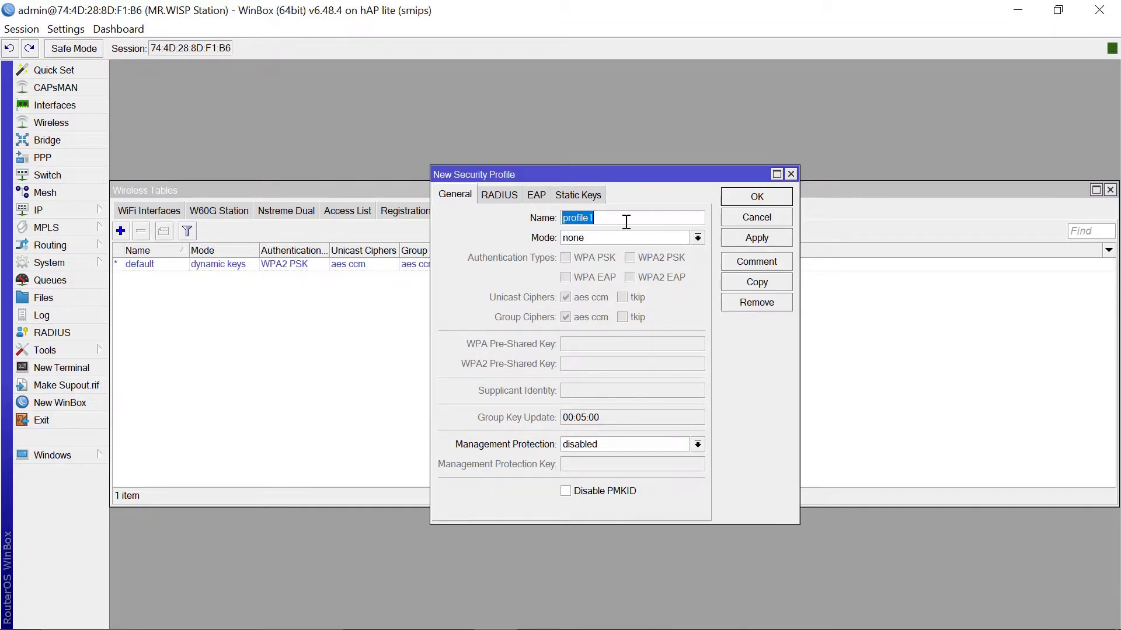
click(698, 238)
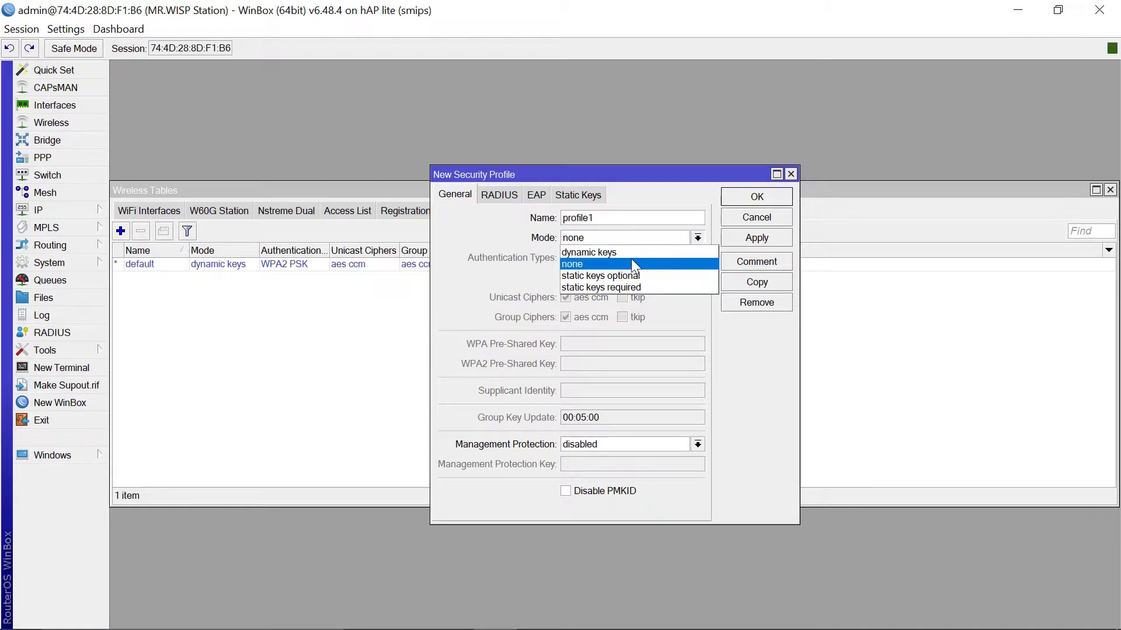
click(594, 254)
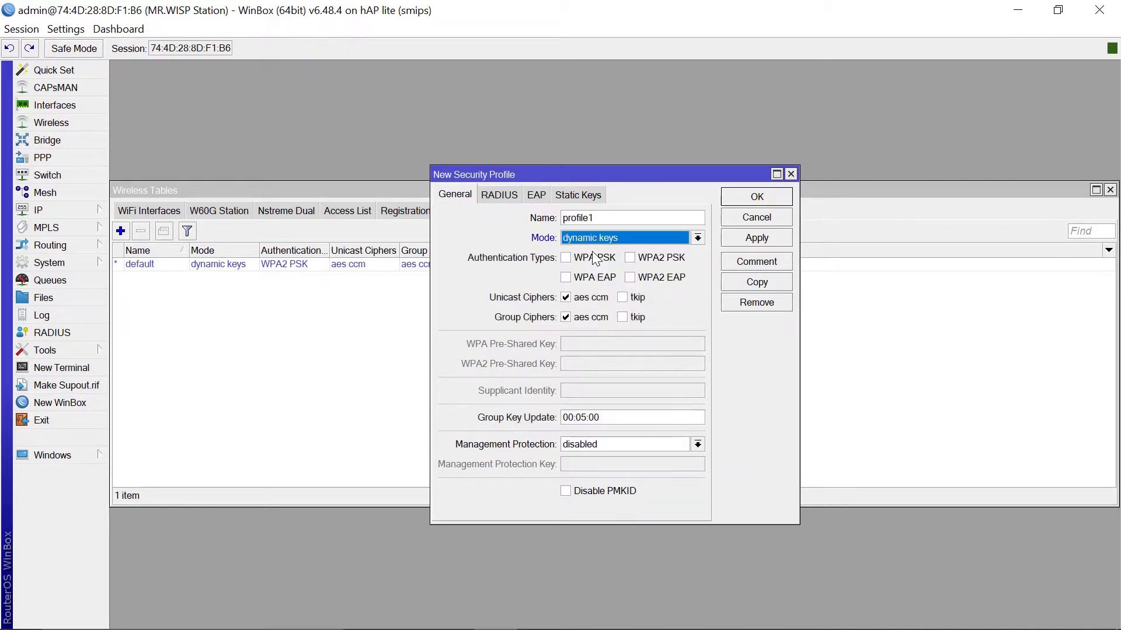
click(634, 258)
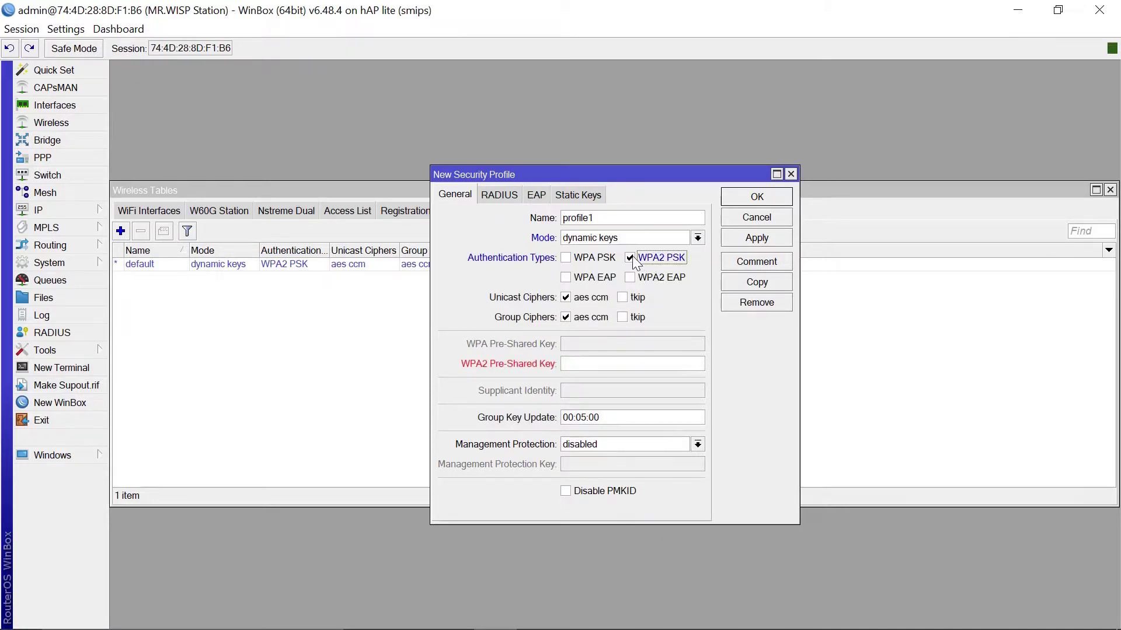
- Enter the WPA2 pre-shared key for the new security profile and save the profile
click(591, 364)
text(*********)
click(758, 241)
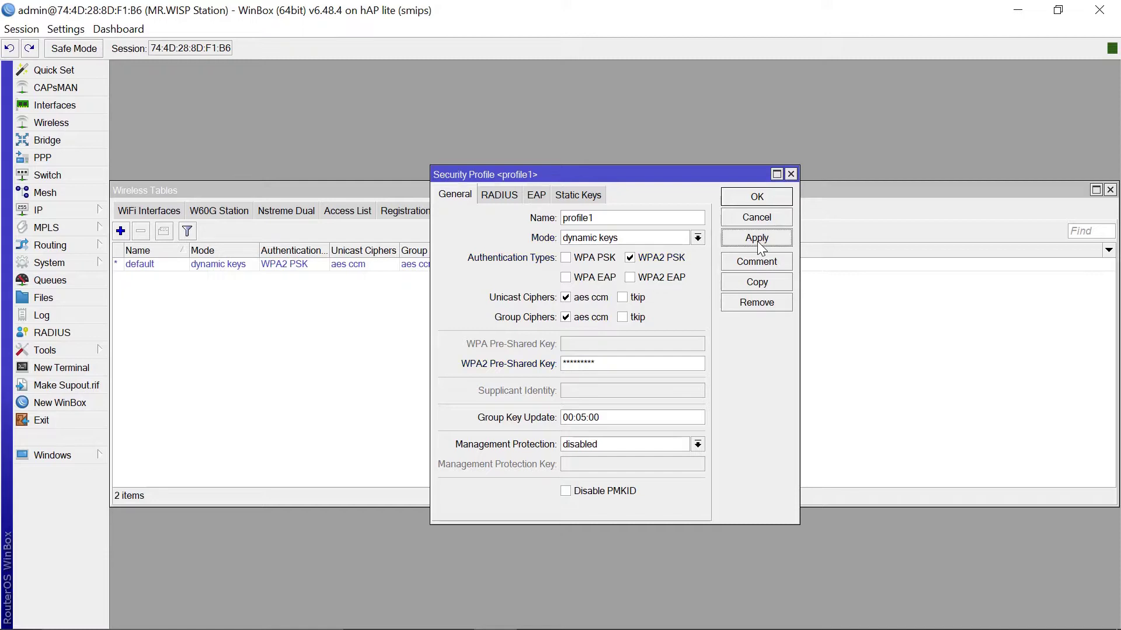
click(755, 201)
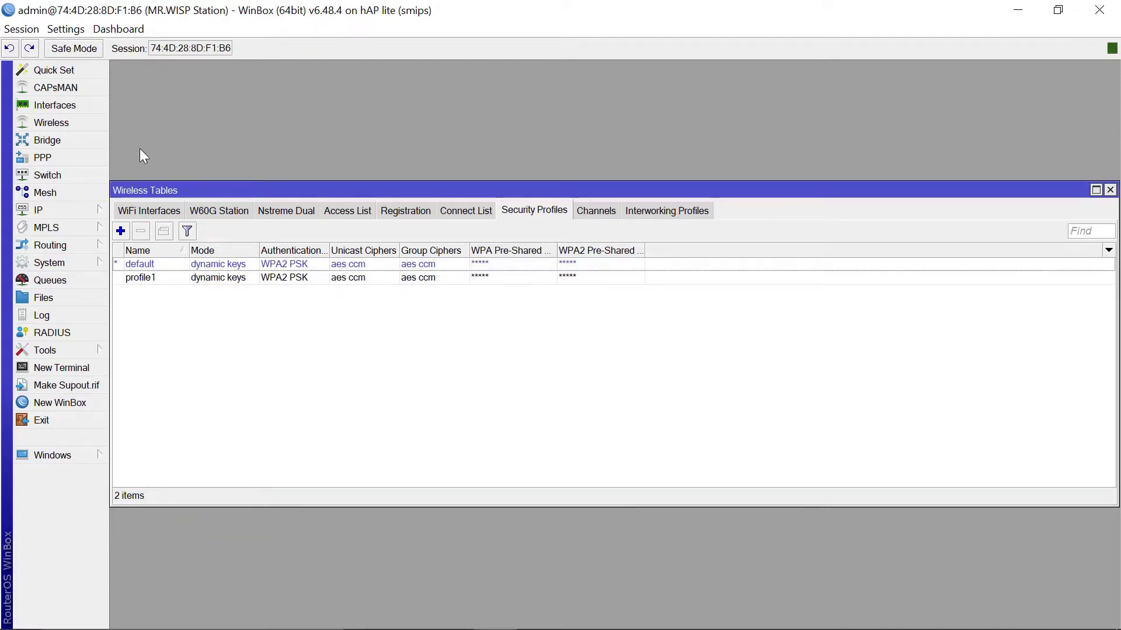
- Assign security profile profile1 to the virtual interface wlan2, save it and close the wireless settings
click(145, 214)
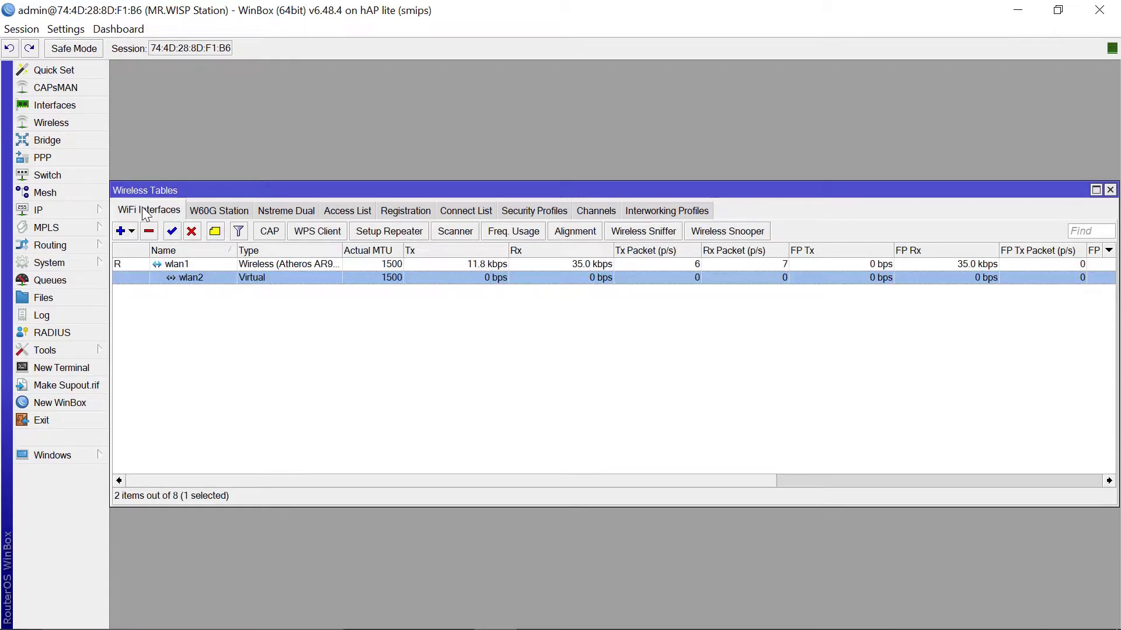
double_click(316, 277)
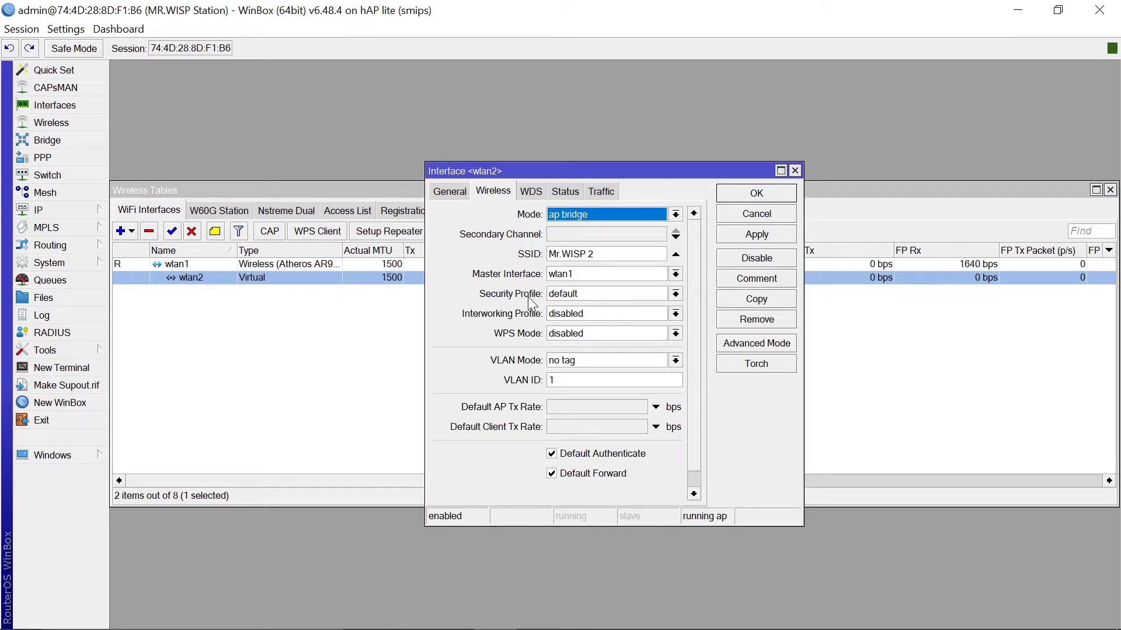
click(676, 294)
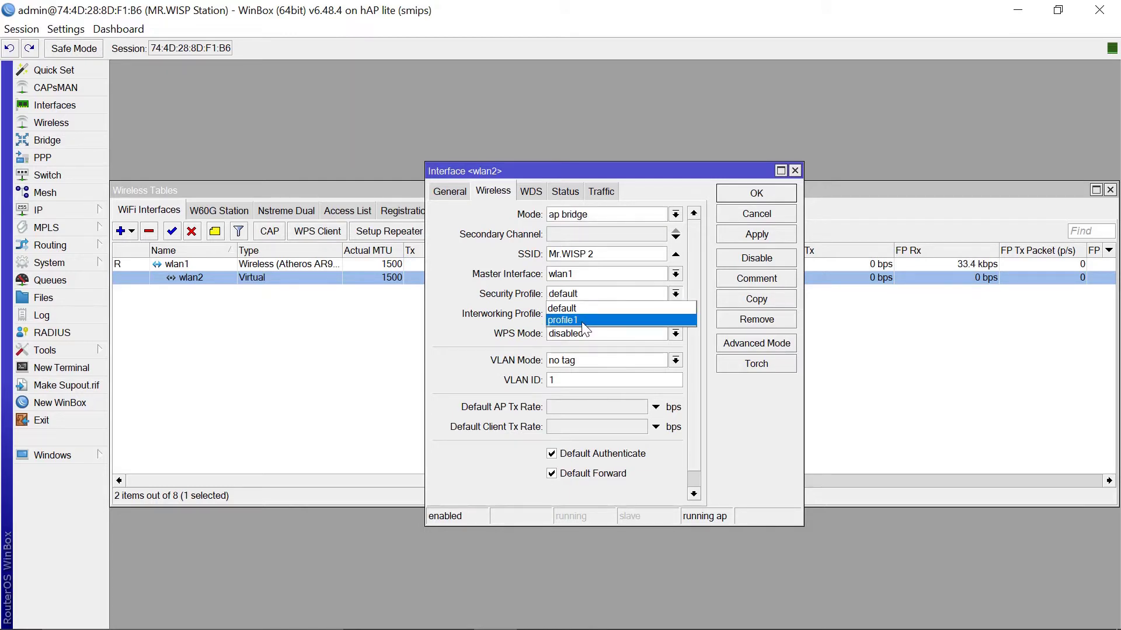
click(564, 321)
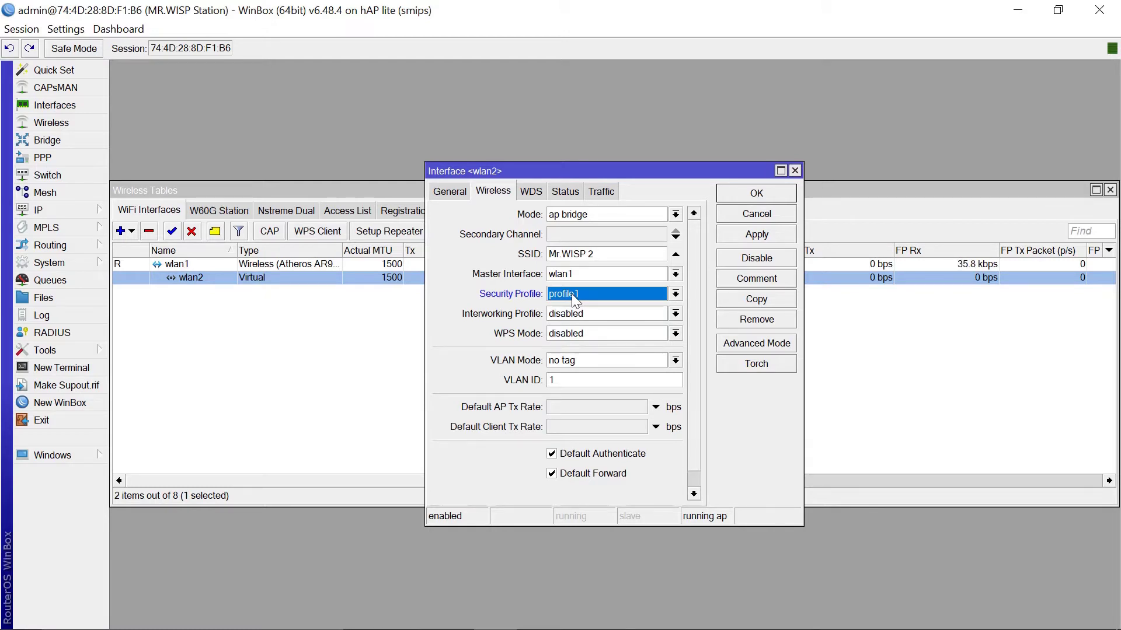
click(754, 233)
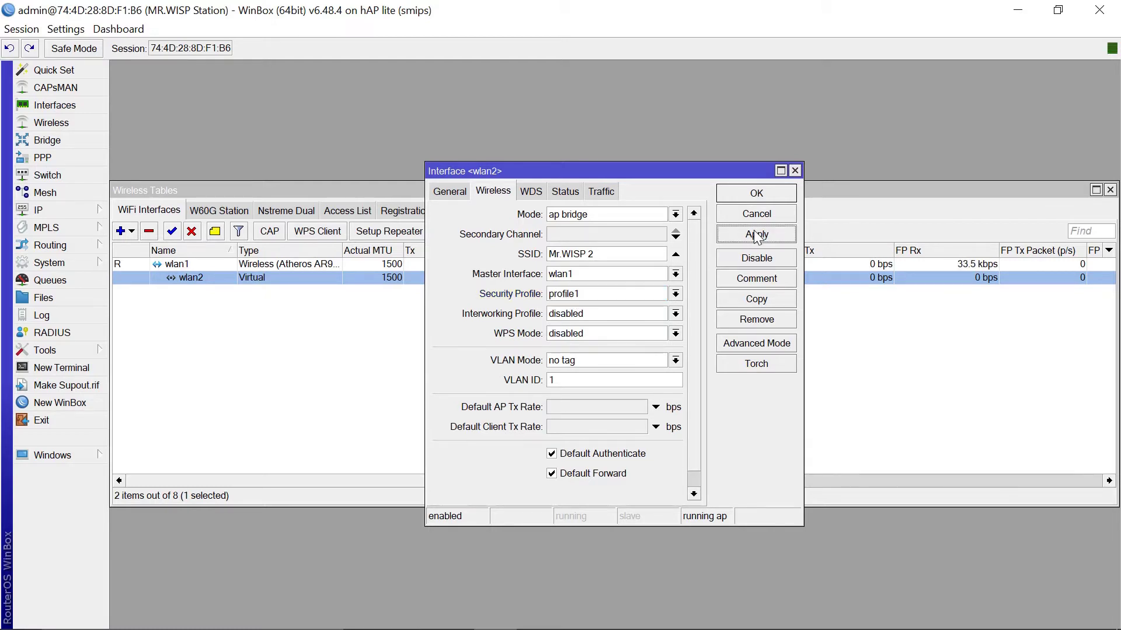
click(755, 196)
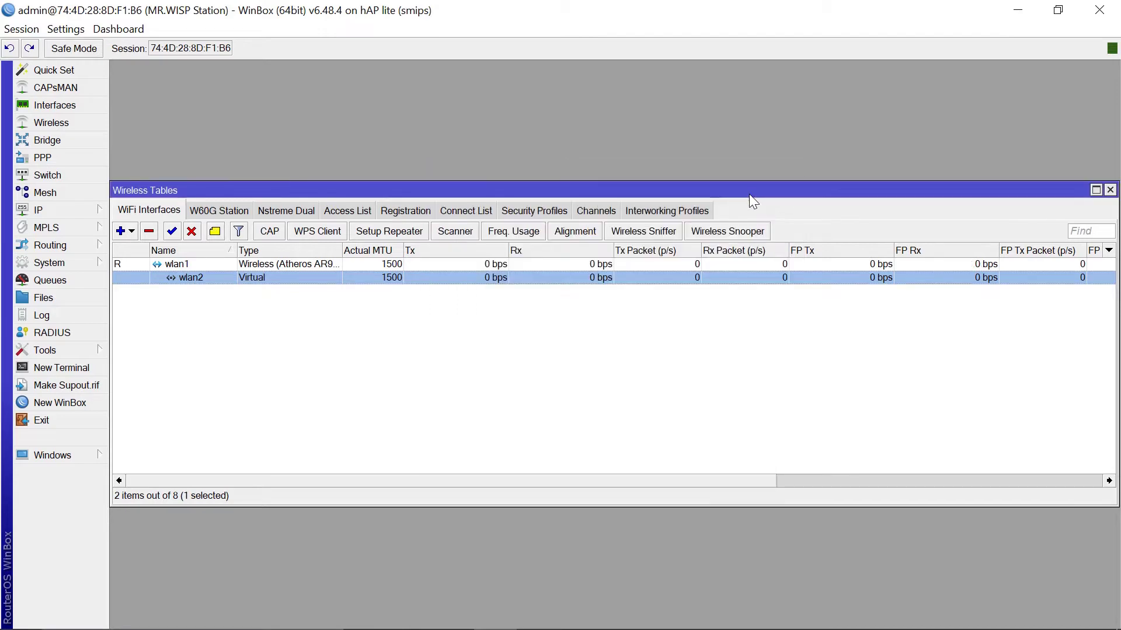
click(1110, 190)
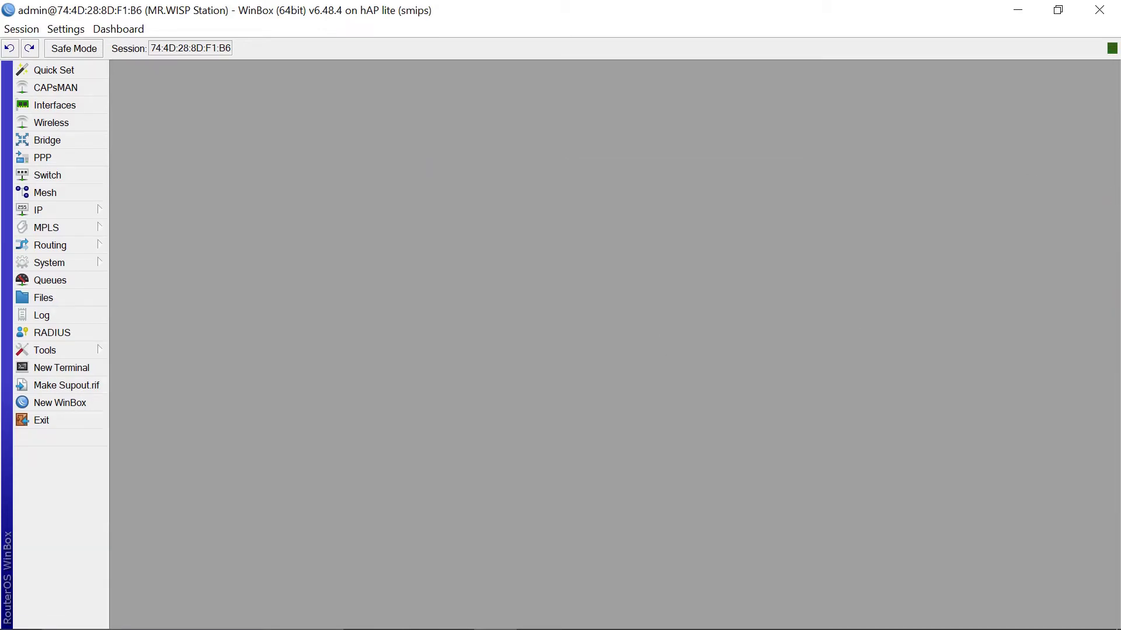
- Check the computer's list of available Wi-Fi networks for the Mr.WISP 2 network
mouse_move(993, 593)
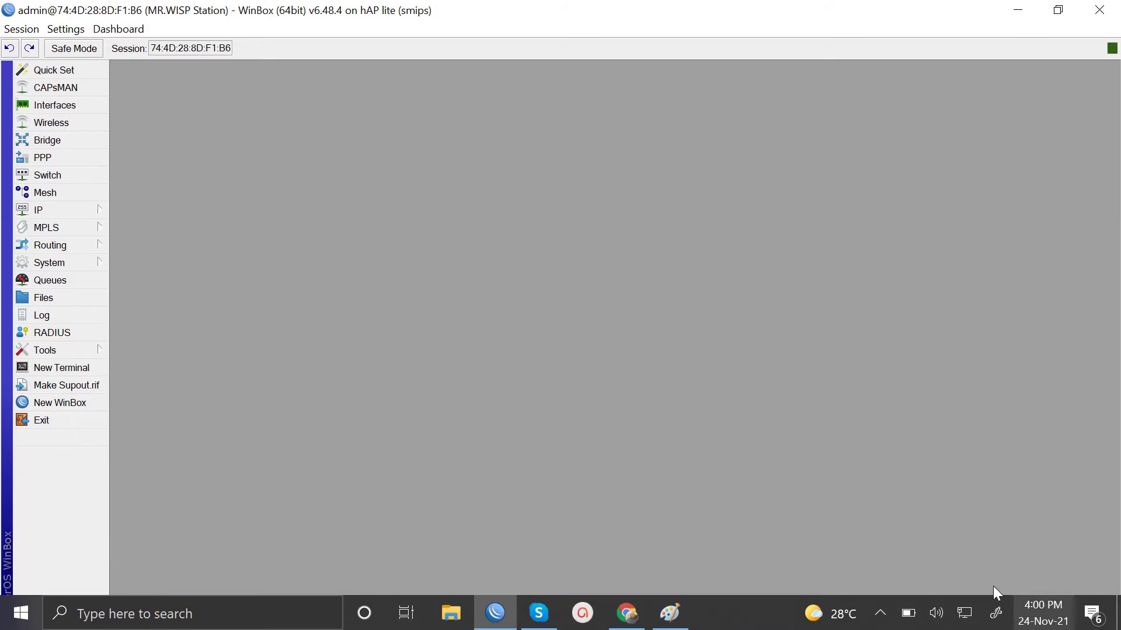
click(966, 615)
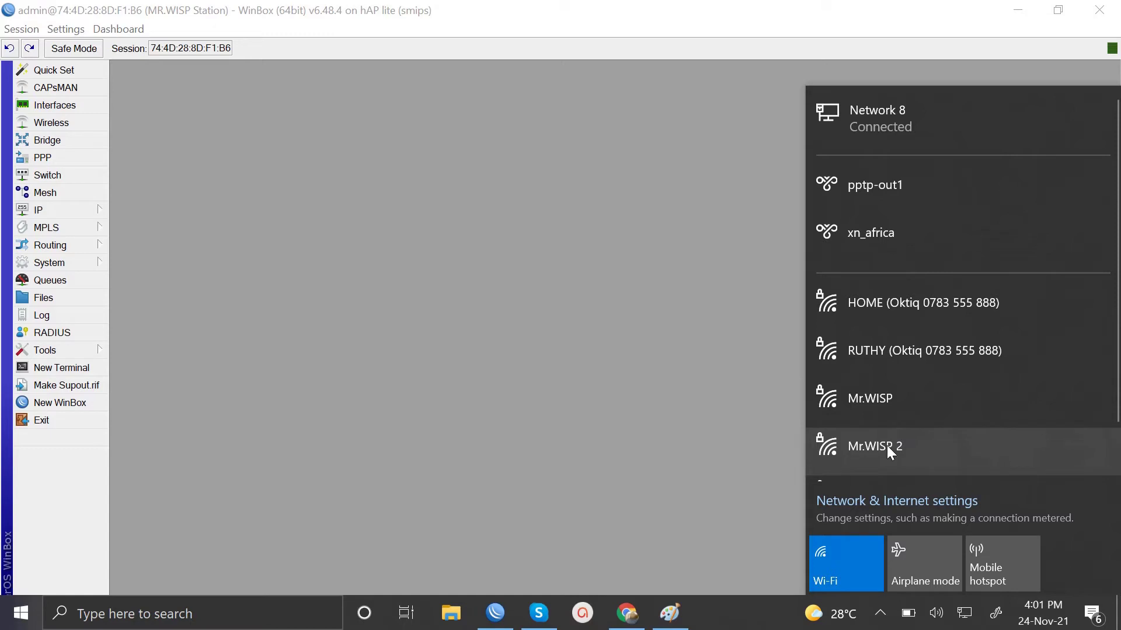
click(705, 424)
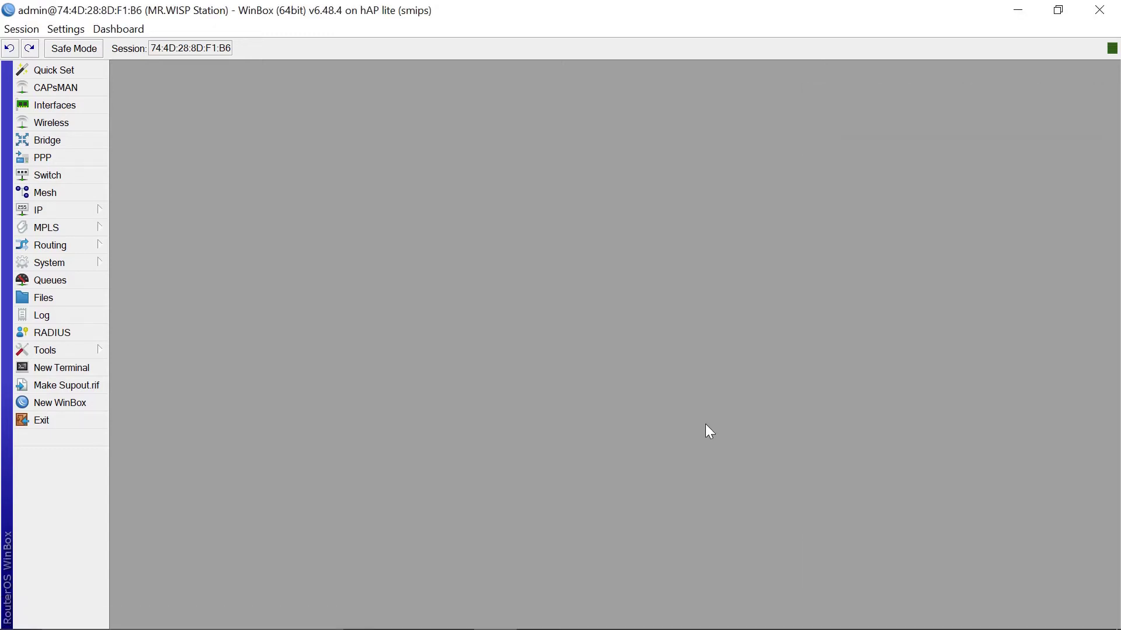